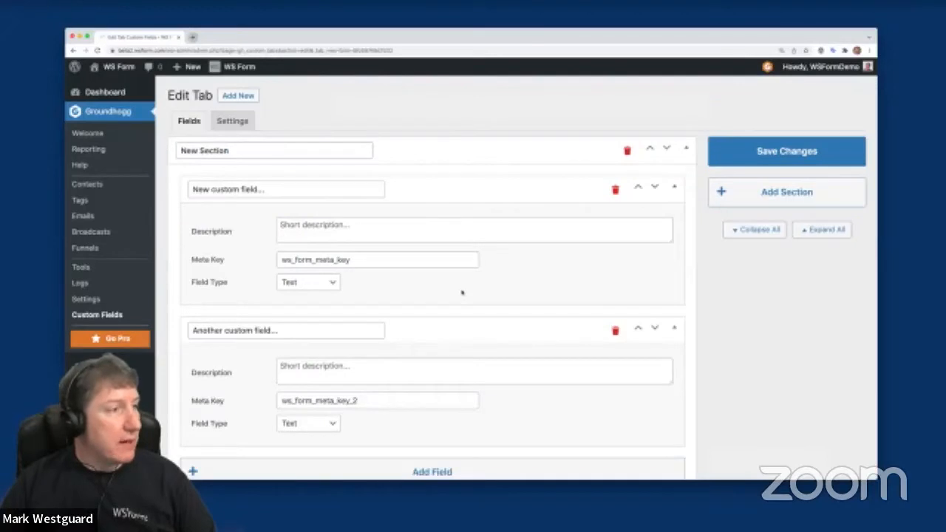
scroll(454, 284, down, 1)
scroll(453, 284, up, 1)
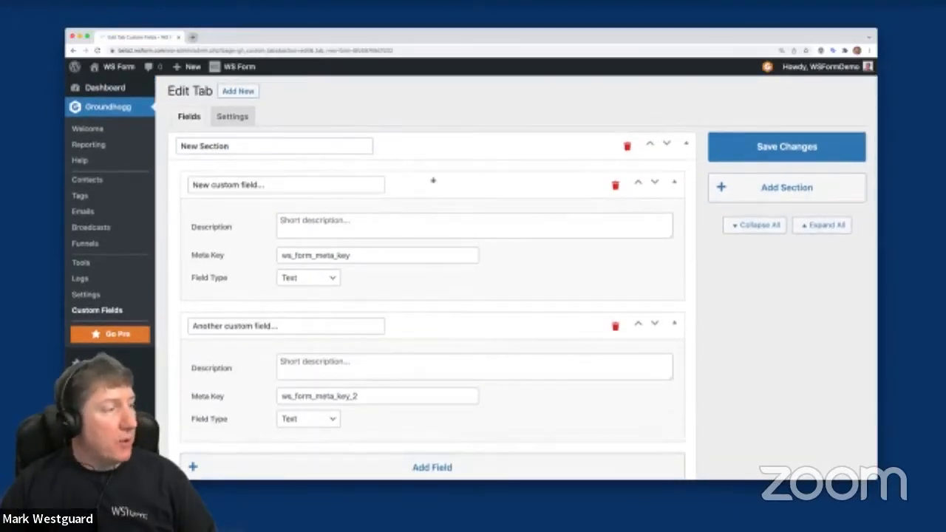
scroll(433, 180, down, 1)
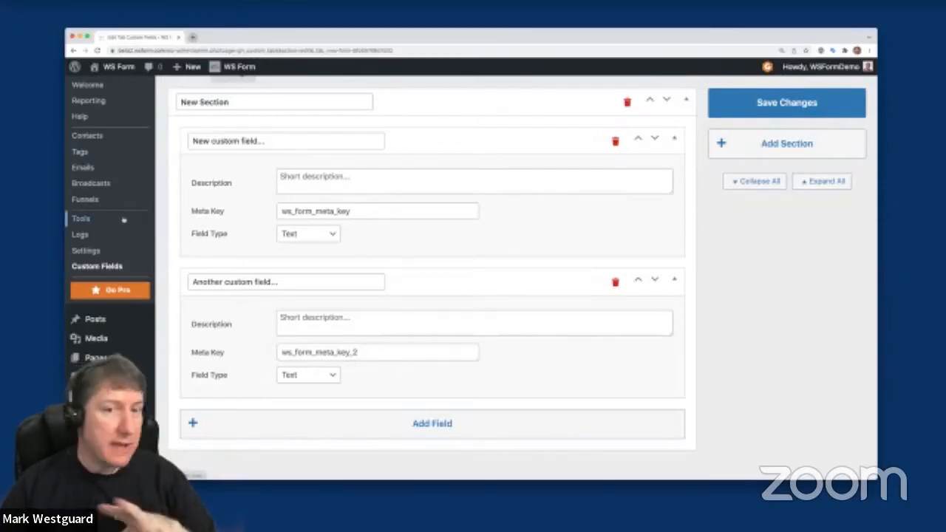
scroll(93, 216, up, 2)
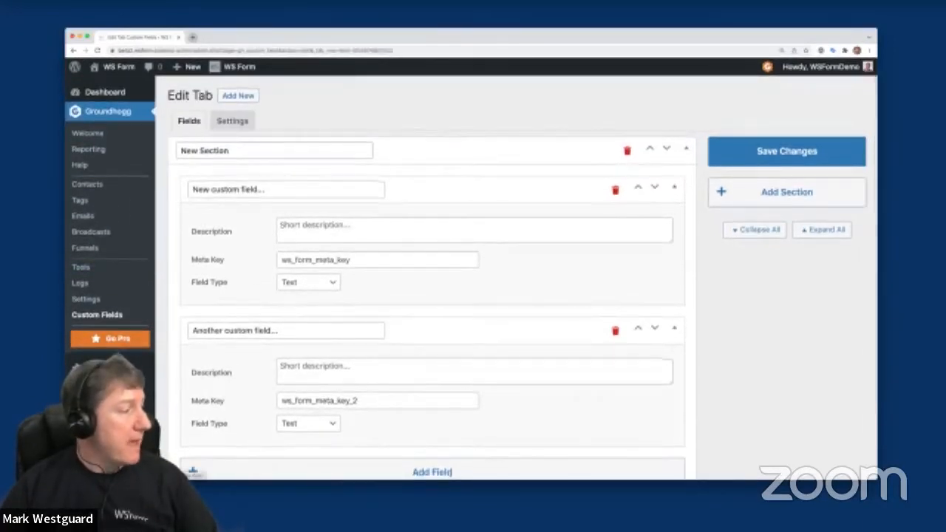
Start adding a new WS Form form and show the Groundhogg template category
mouse_move(111, 353)
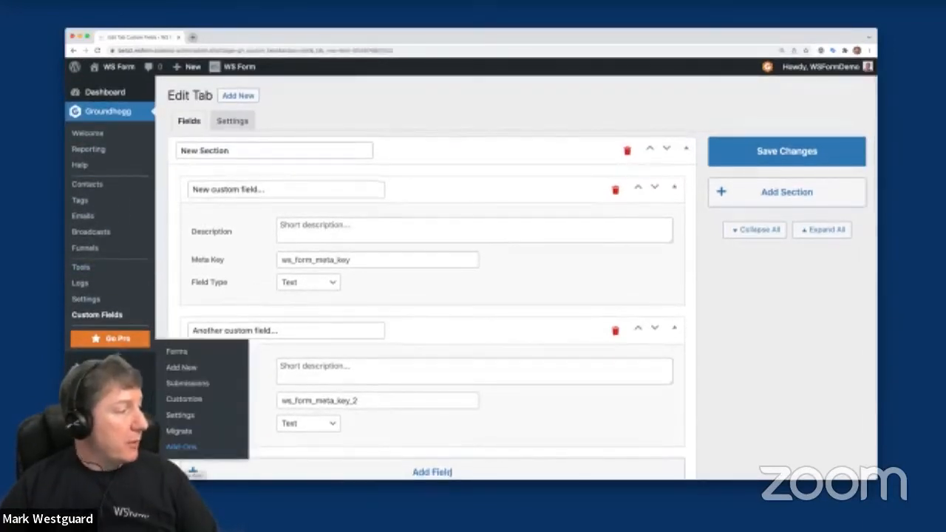
click(177, 367)
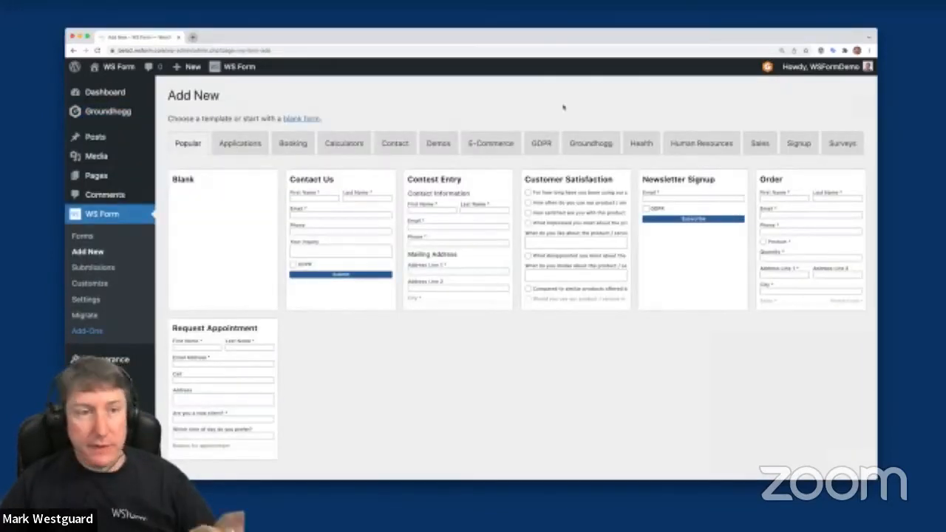
click(592, 143)
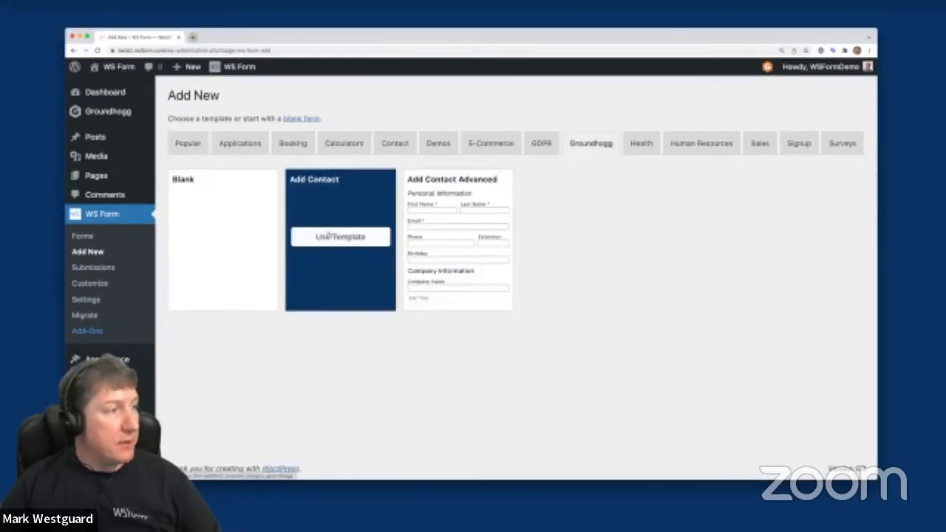
click(328, 236)
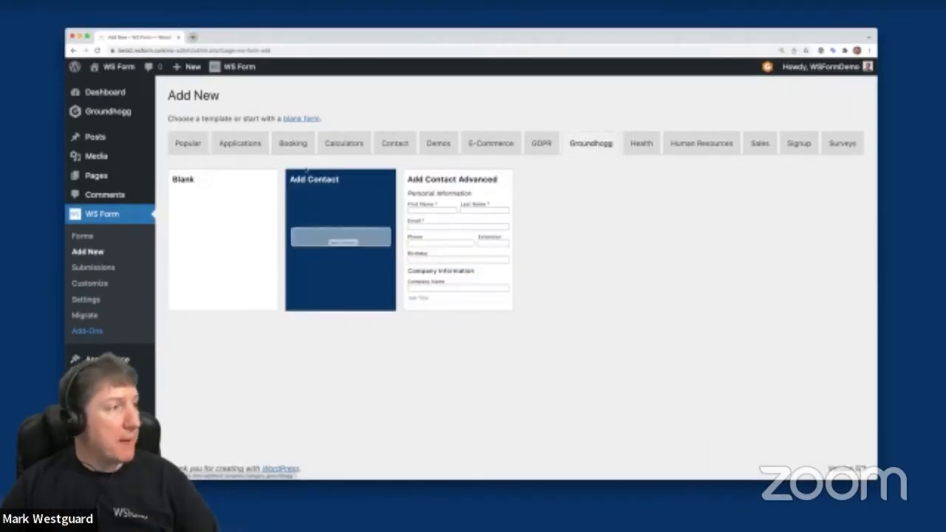
Browse the Demos, E-Commerce, Calculators and Contact template categories
click(438, 144)
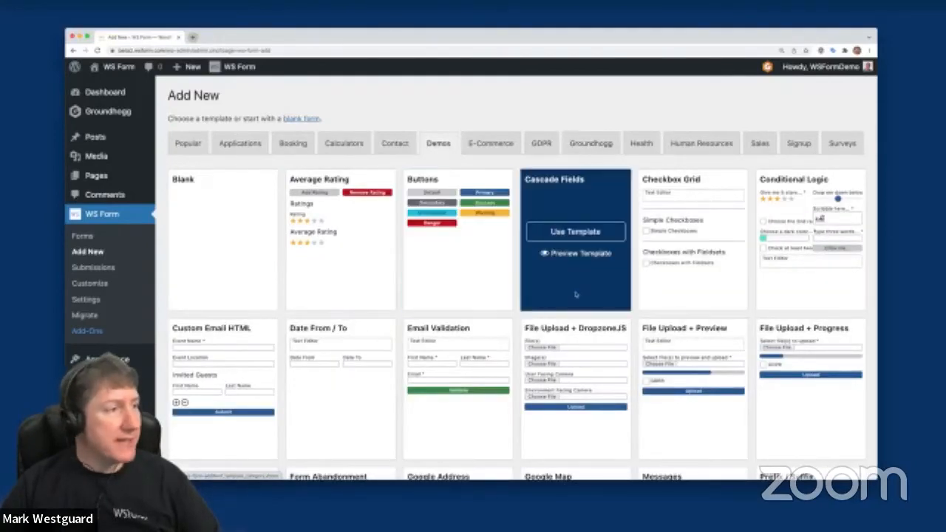
scroll(574, 292, down, 5)
scroll(576, 303, down, 5)
scroll(577, 295, up, 10)
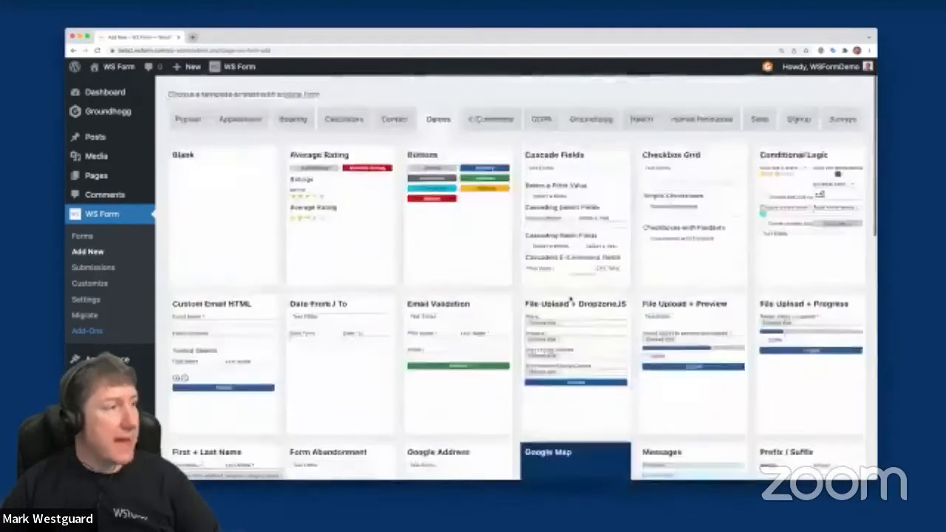
click(492, 145)
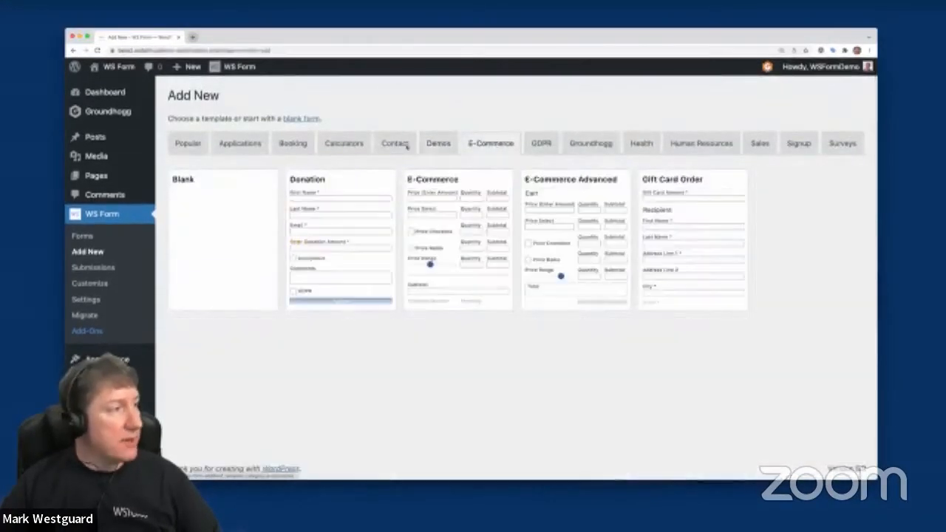
click(278, 143)
click(360, 146)
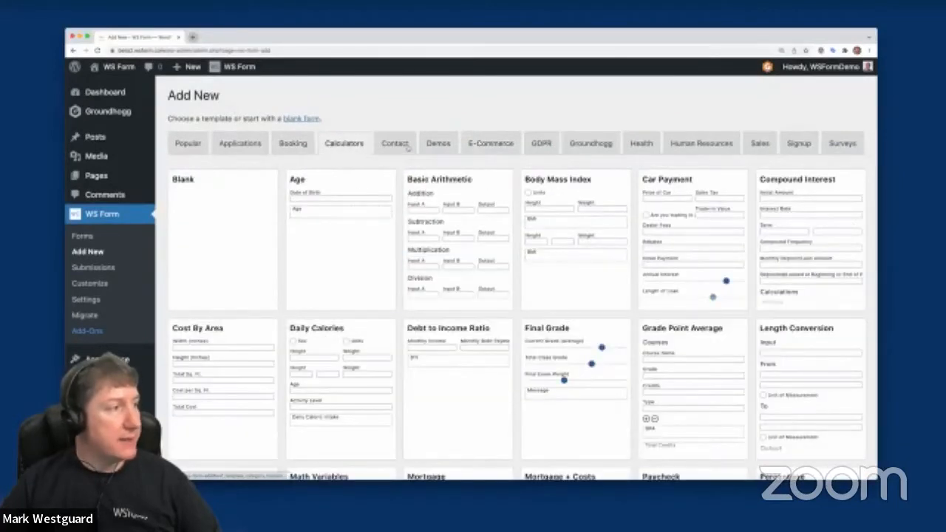
click(403, 147)
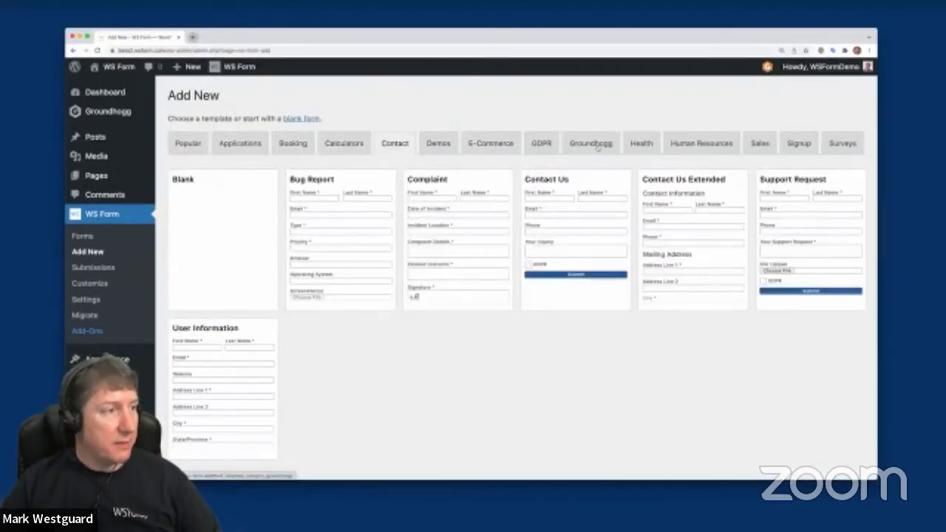
Create a form from the Groundhogg Add Contact template and delete its Phone field
click(597, 146)
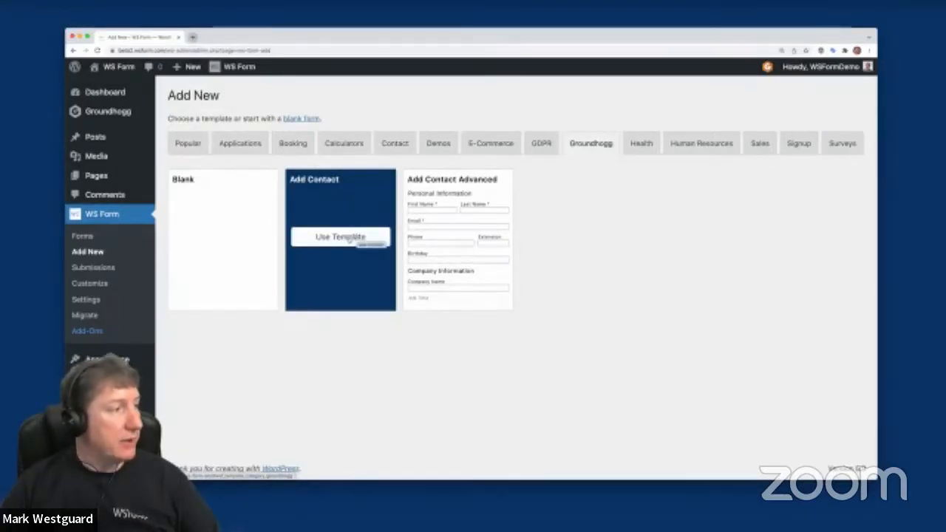
click(350, 240)
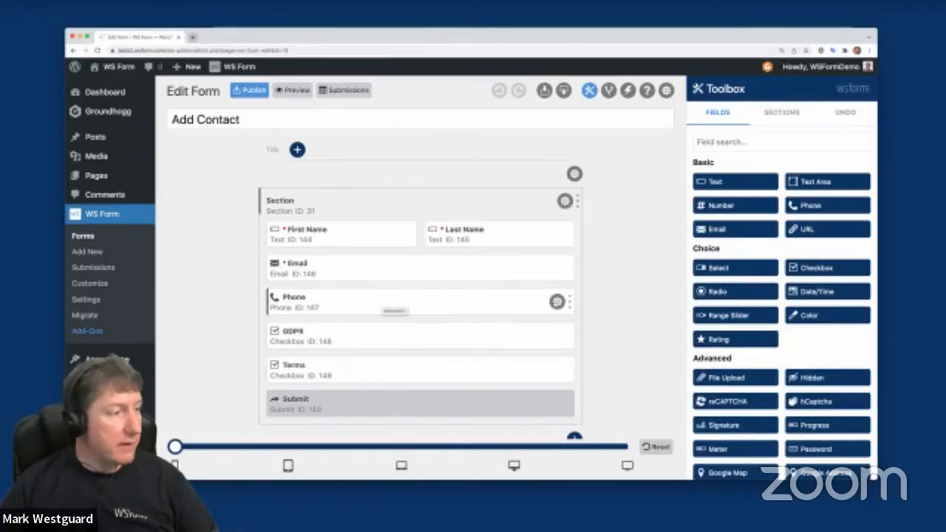
click(534, 300)
click(442, 274)
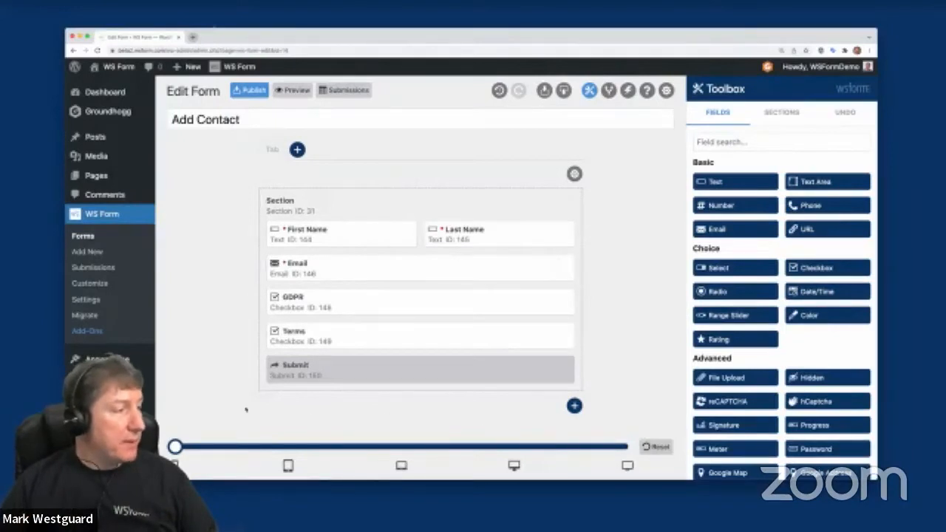
Compare the form layout across the mobile, tablet and laptop breakpoints
click(364, 464)
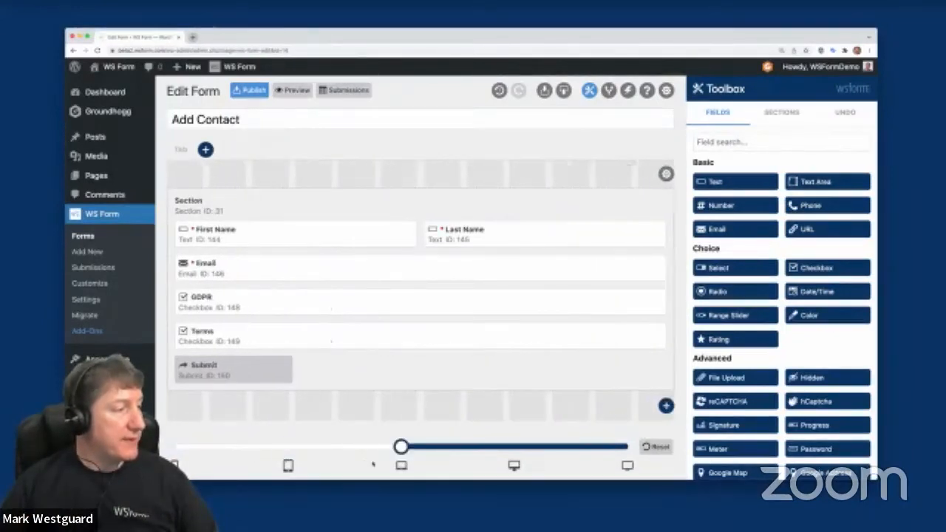
click(342, 464)
click(222, 464)
click(368, 464)
click(325, 464)
click(214, 464)
click(401, 464)
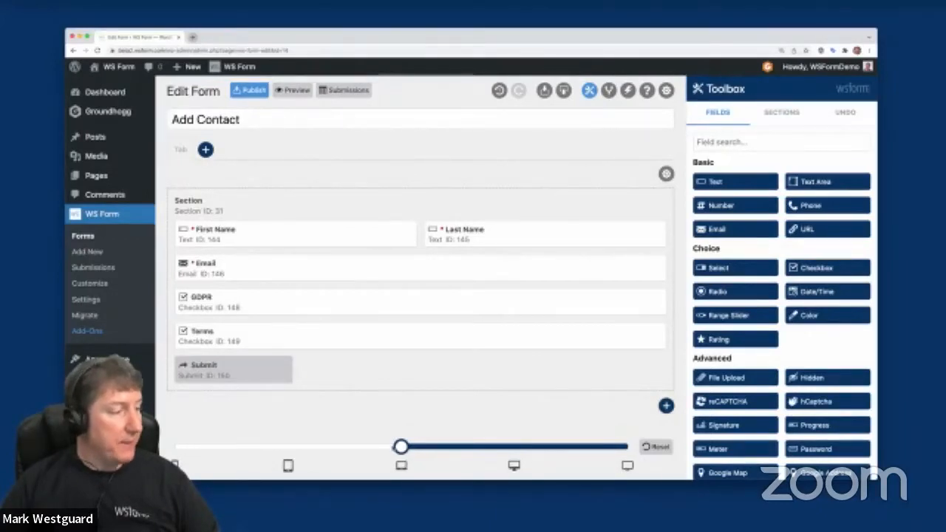
At the mobile breakpoint, widen the First Name and Last Name fields to full width so they stack
drag(401, 446, 174, 446)
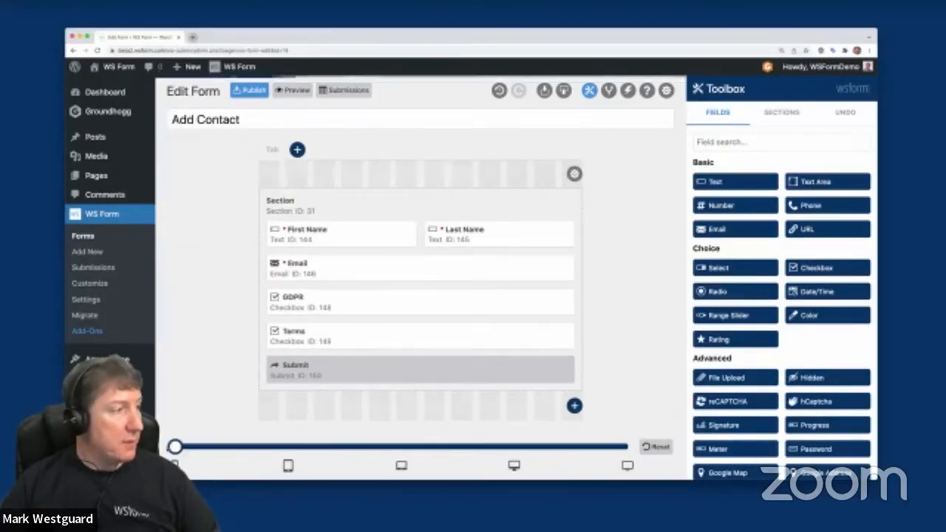
drag(413, 235, 573, 235)
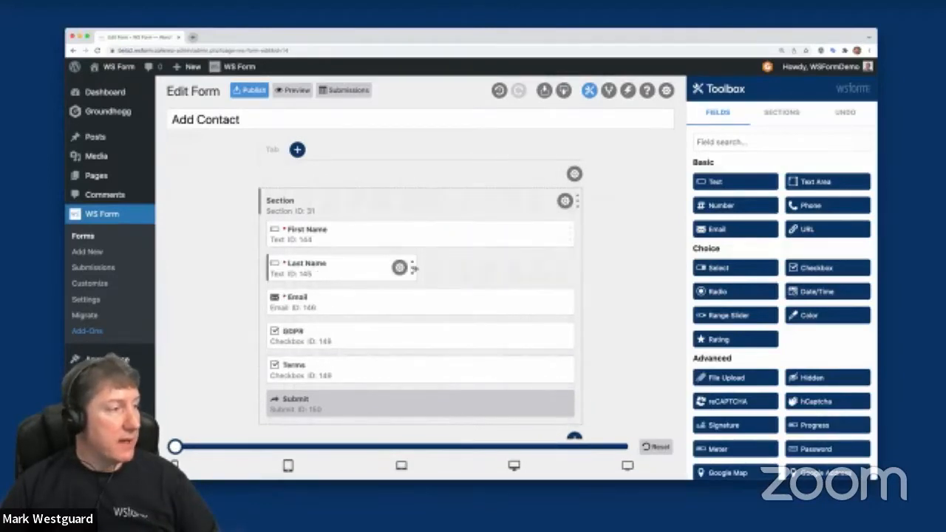
drag(414, 269, 570, 268)
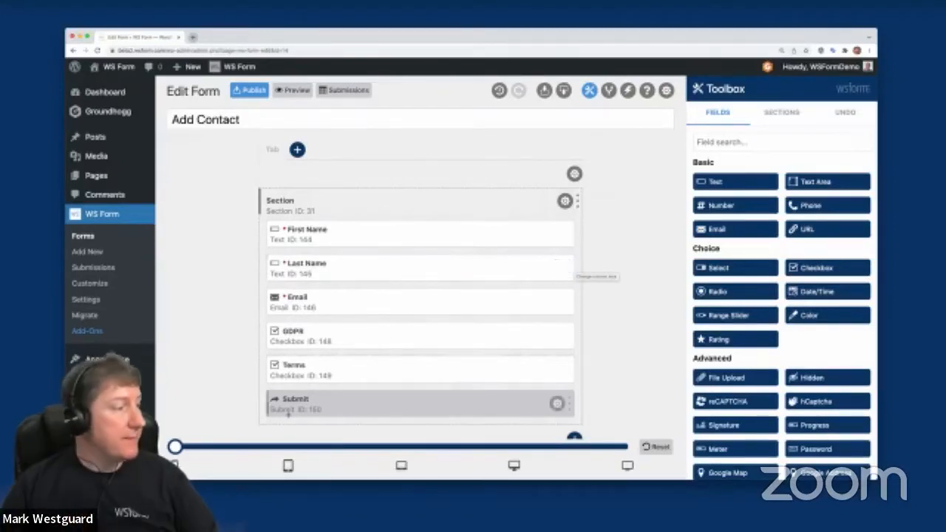
At the laptop breakpoint, resize First Name and Last Name to half width, side by side
drag(176, 447, 393, 453)
drag(629, 232, 401, 234)
drag(633, 264, 417, 260)
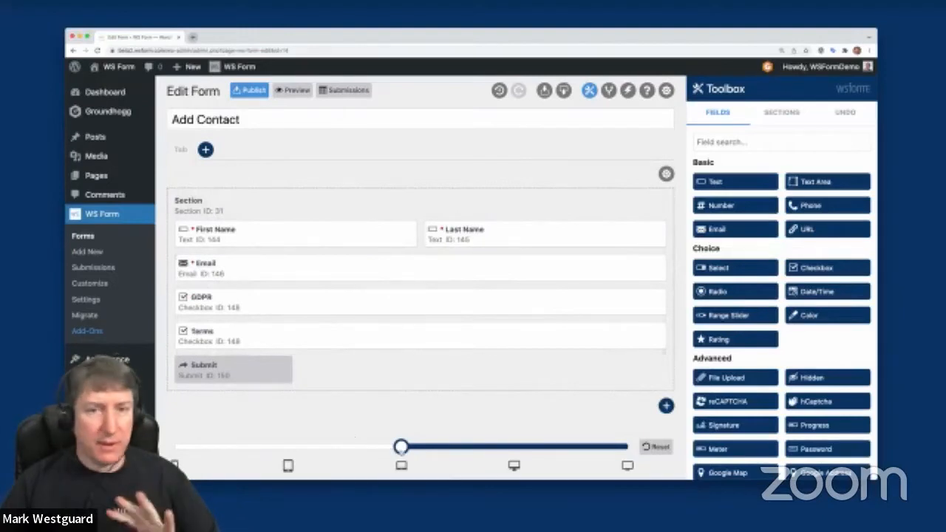
At the mobile breakpoint, narrow the section to half width and clone it into a second column
drag(400, 446, 174, 448)
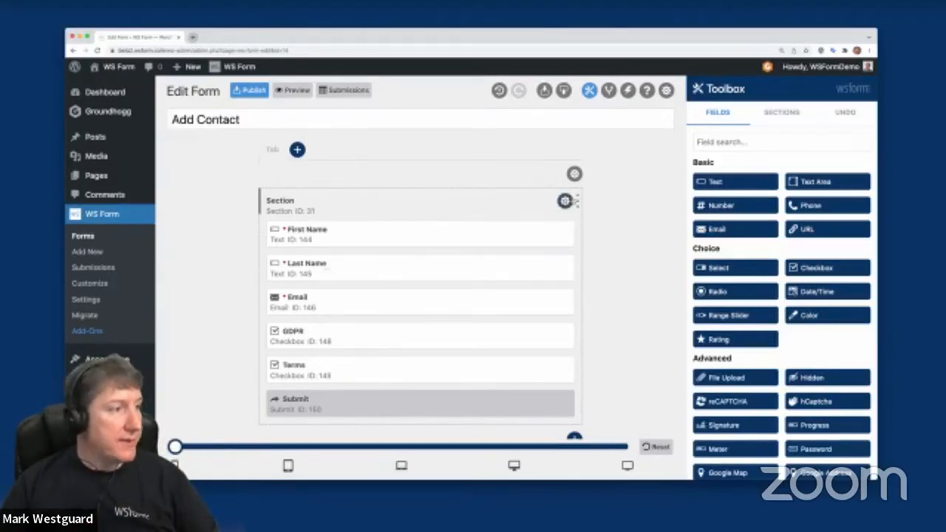
drag(578, 200, 412, 200)
click(399, 200)
click(361, 200)
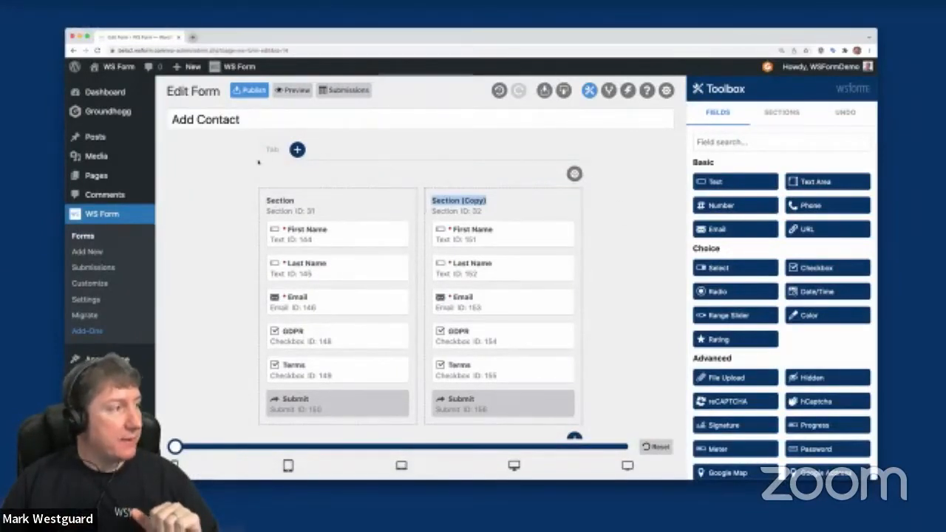
Add a second tab to the form and move the cloned section into it
click(297, 150)
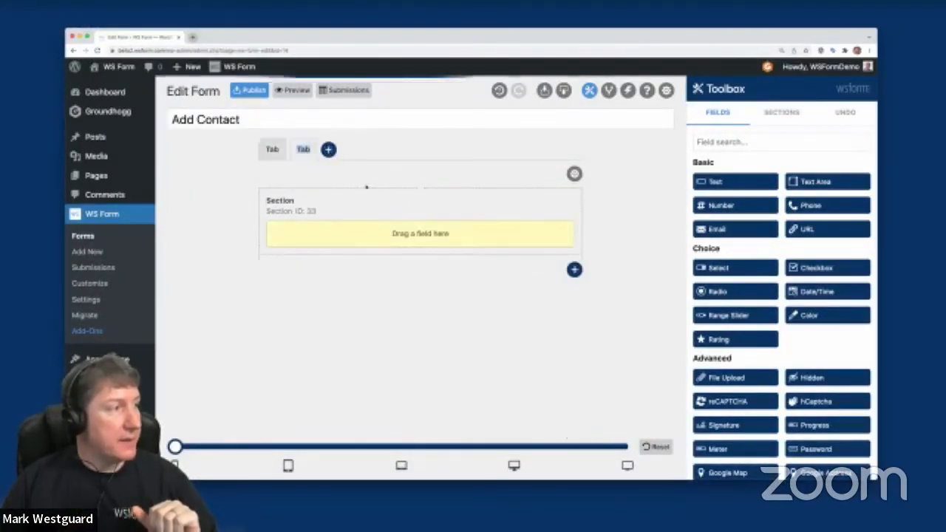
click(270, 150)
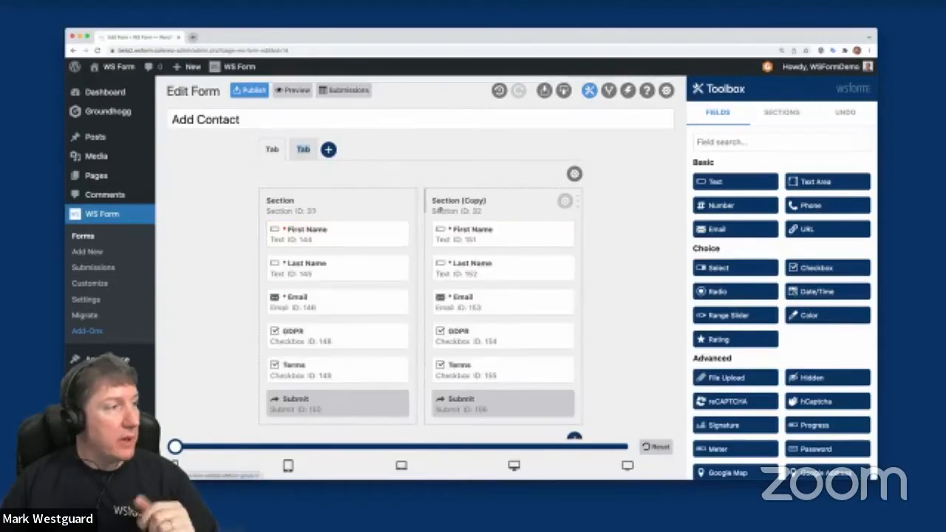
drag(458, 198, 292, 204)
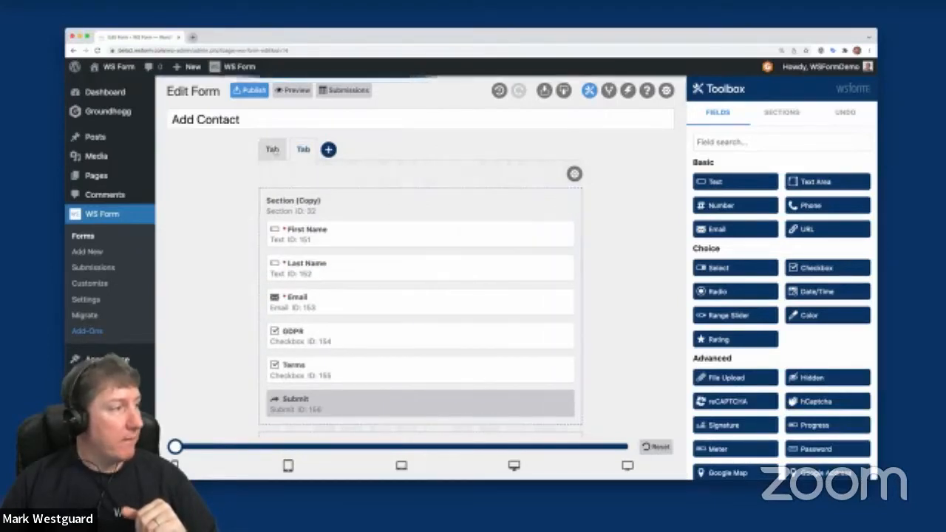
Reorder the cloned section's fields to Email, Last Name, First Name, and return to the first tab
drag(363, 265, 354, 229)
drag(351, 302, 318, 222)
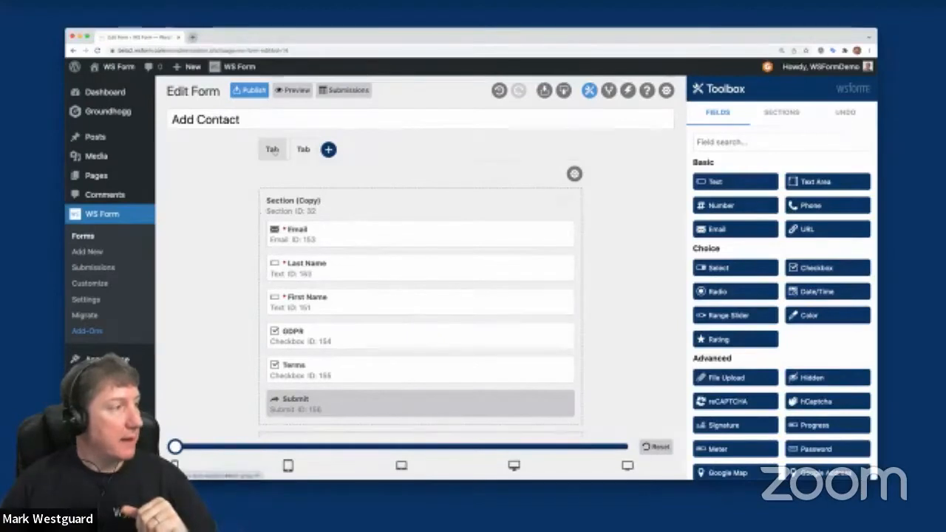
click(272, 150)
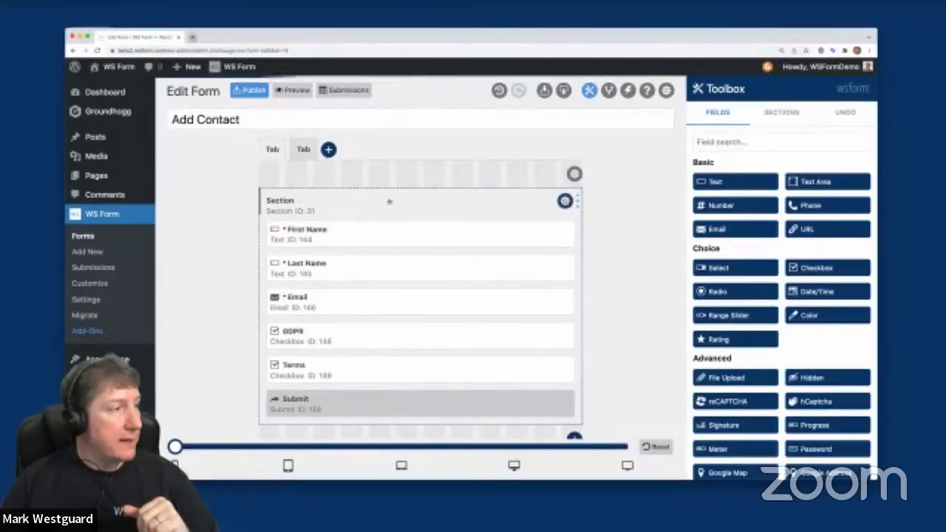
Preview the form, checking its layout at narrow and wide browser widths and both of its tabs
click(298, 93)
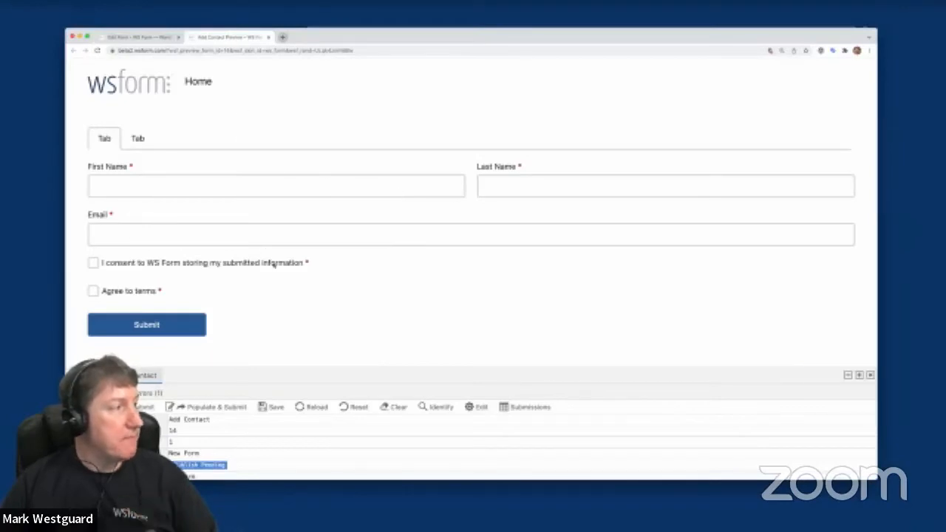
drag(877, 150, 262, 159)
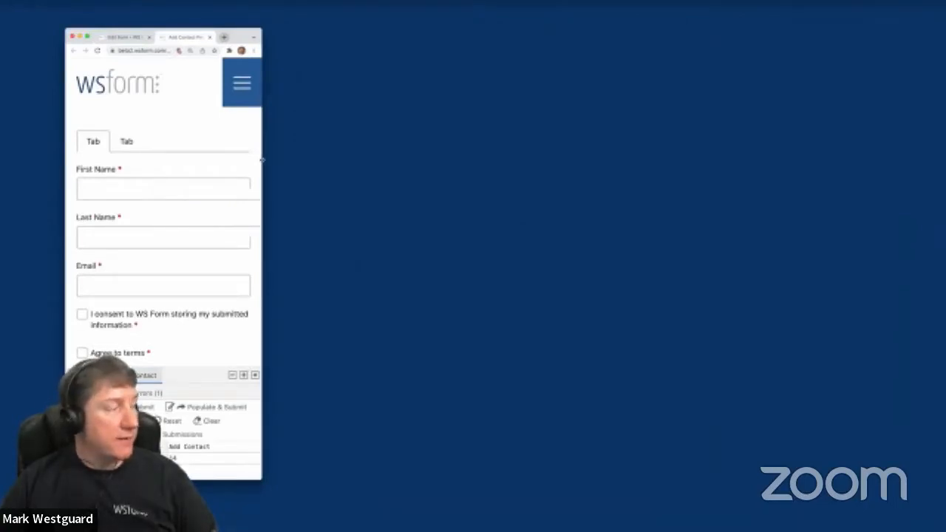
drag(262, 160, 852, 209)
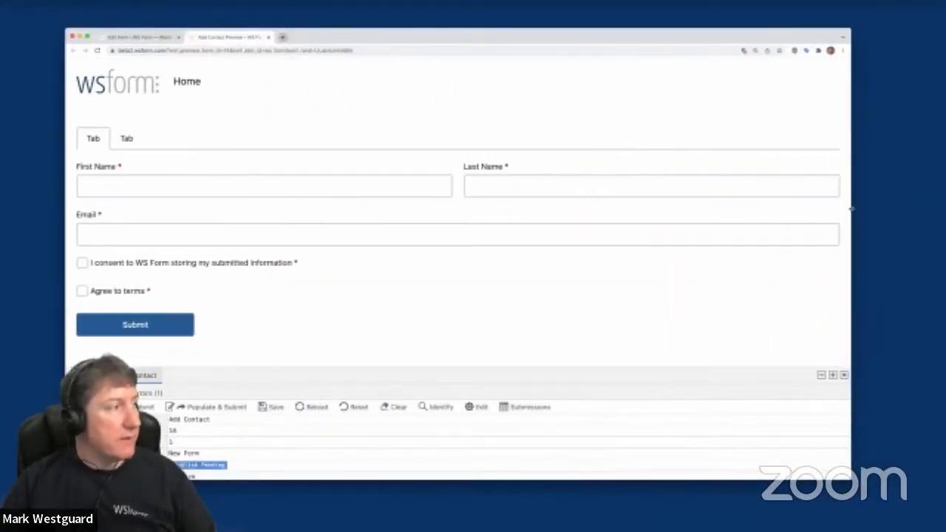
click(126, 140)
click(93, 139)
Return to the forms list and open the Improving Form Conversions form for editing
click(150, 36)
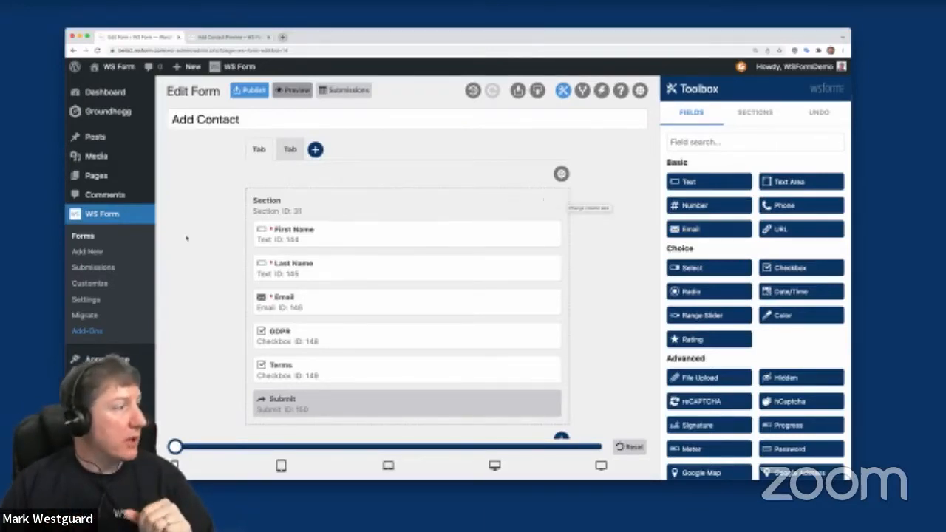
click(82, 236)
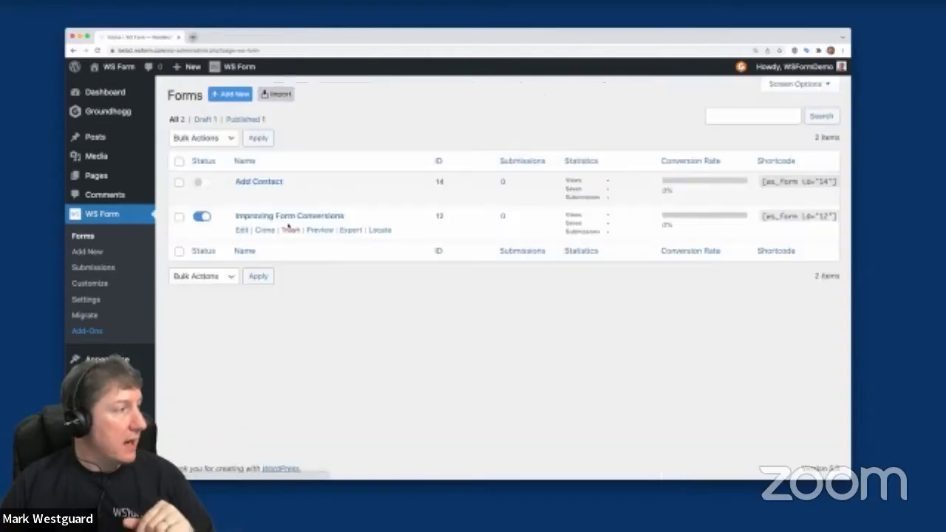
click(247, 216)
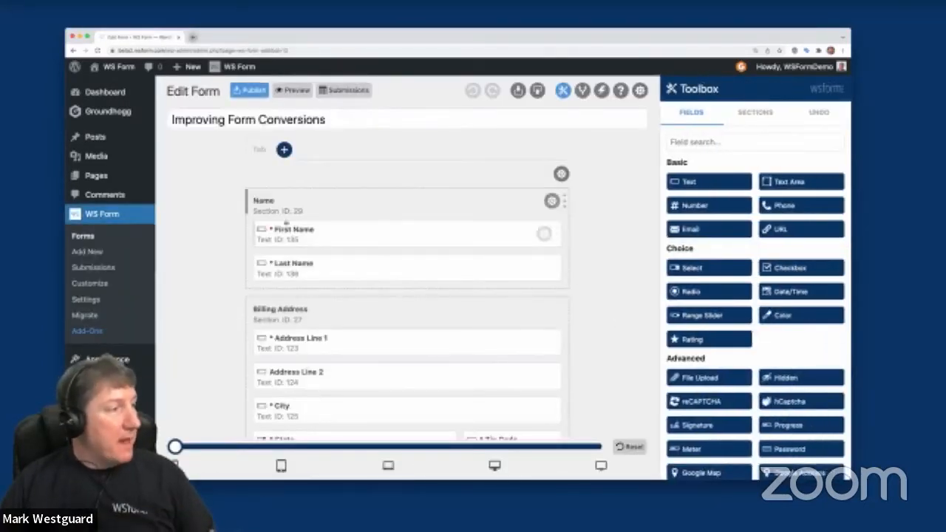
scroll(524, 327, down, 1)
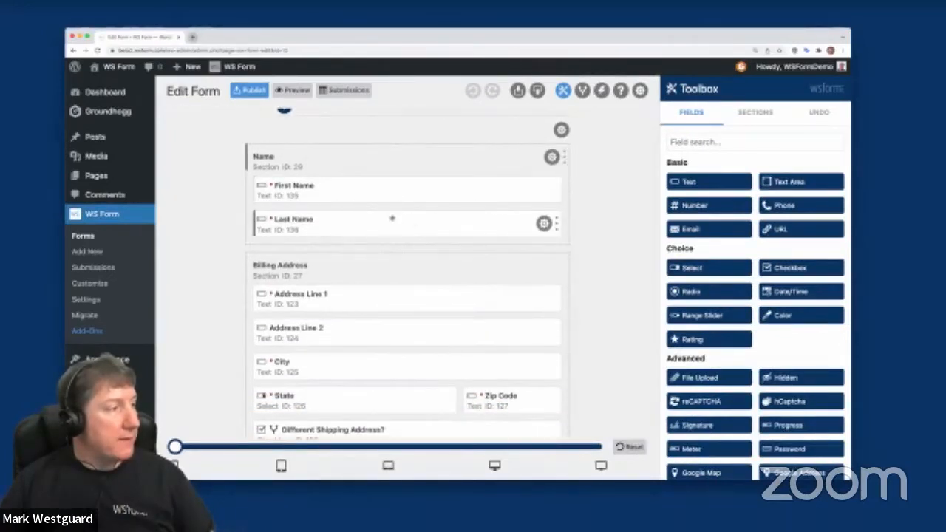
Review the form's sections, preview the form, and toggle Different Shipping Address? on and off to test the Shipping Address section
scroll(410, 267, down, 1)
scroll(412, 271, down, 2)
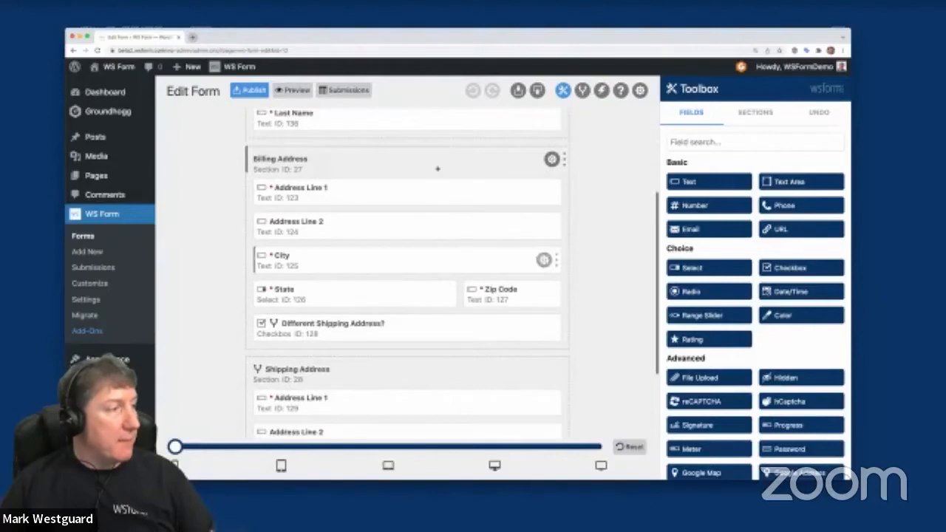
scroll(411, 266, down, 3)
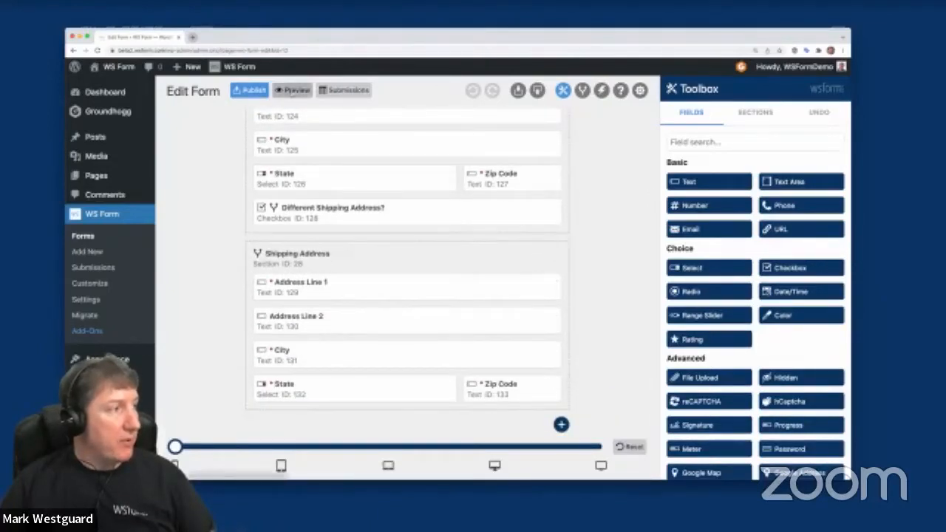
click(293, 90)
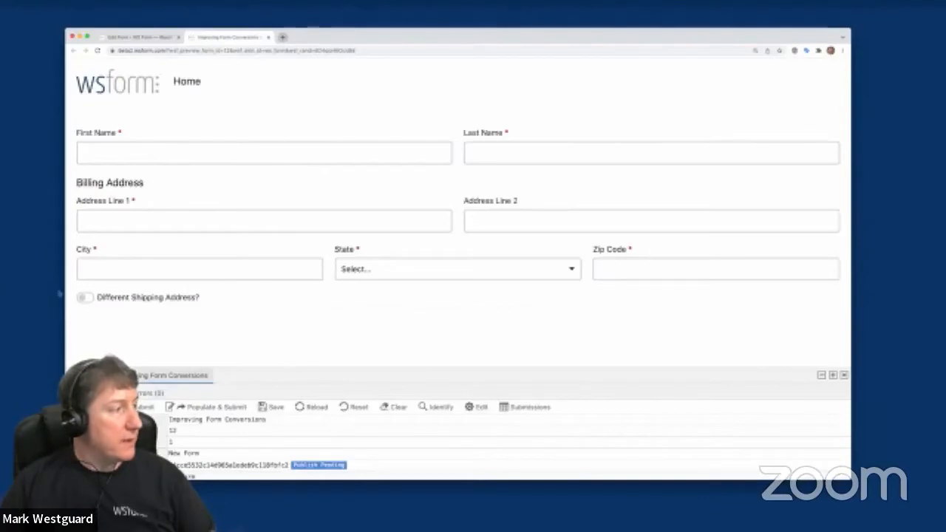
click(83, 298)
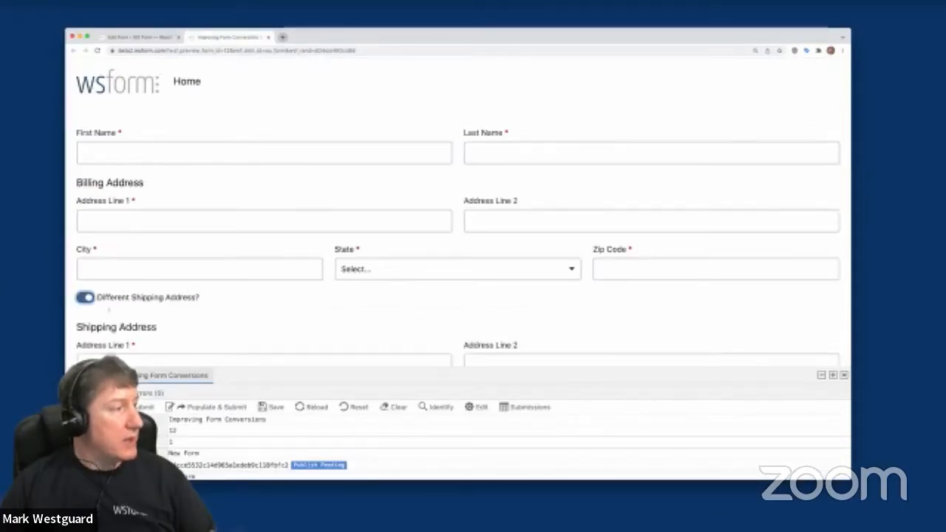
click(84, 297)
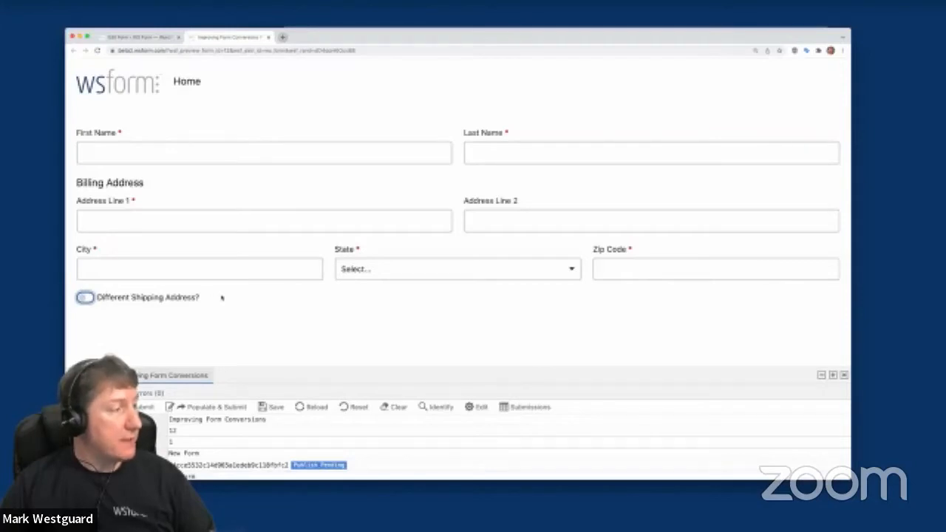
click(84, 297)
scroll(205, 266, down, 3)
scroll(202, 270, up, 3)
click(84, 298)
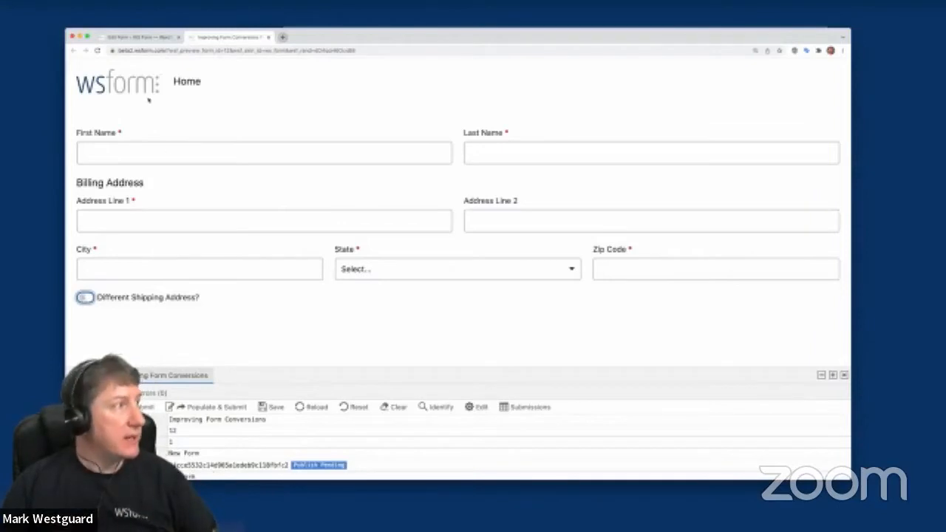
Return to the form editor and examine the conditional logic of New Condition, including its IF, THEN and ELSE rules and related form elements
click(144, 37)
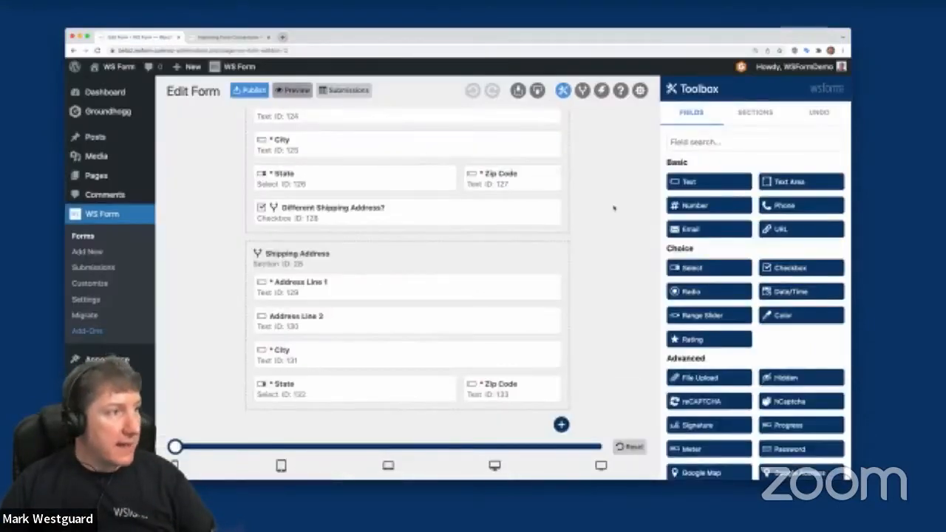
scroll(607, 213, up, 5)
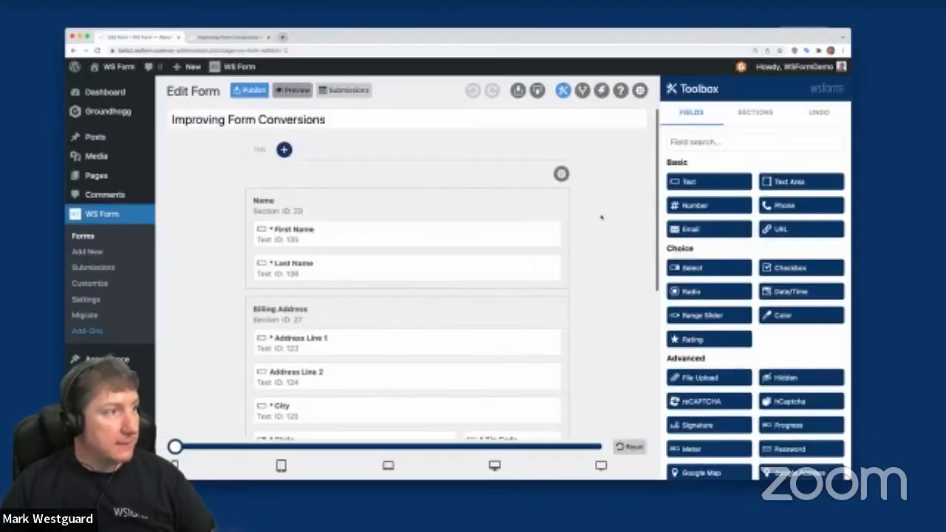
click(582, 91)
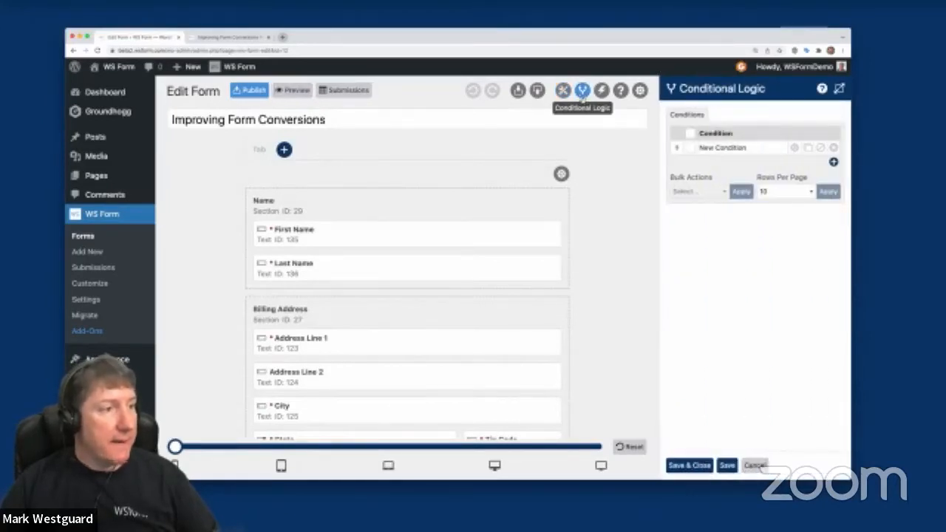
click(794, 148)
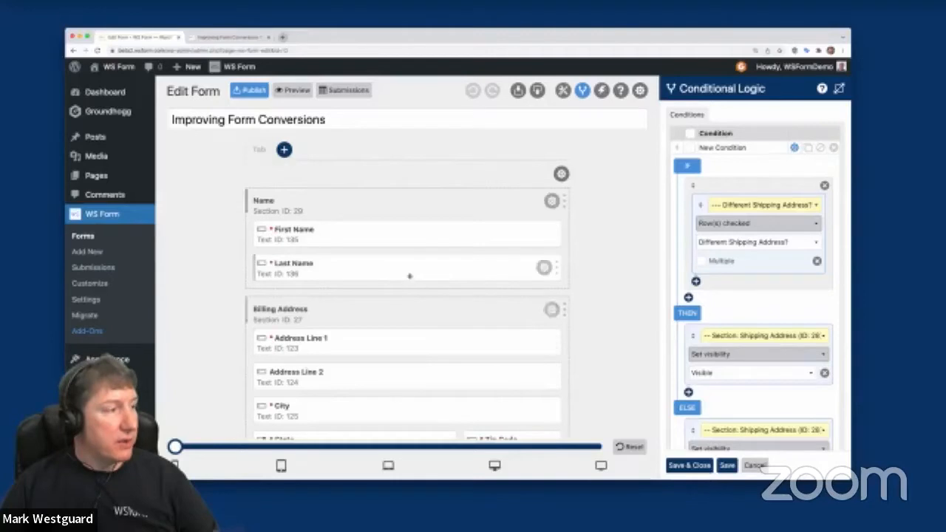
scroll(408, 275, down, 4)
scroll(408, 279, down, 3)
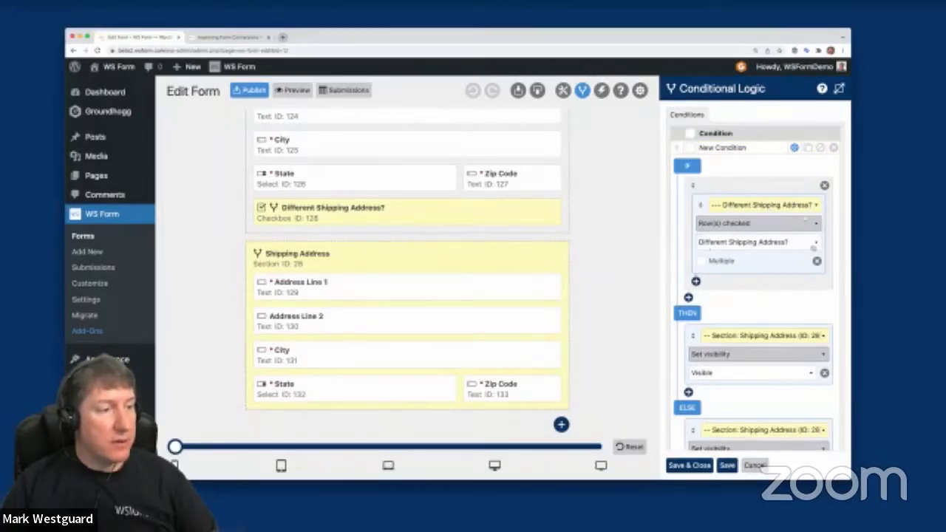
scroll(748, 297, down, 3)
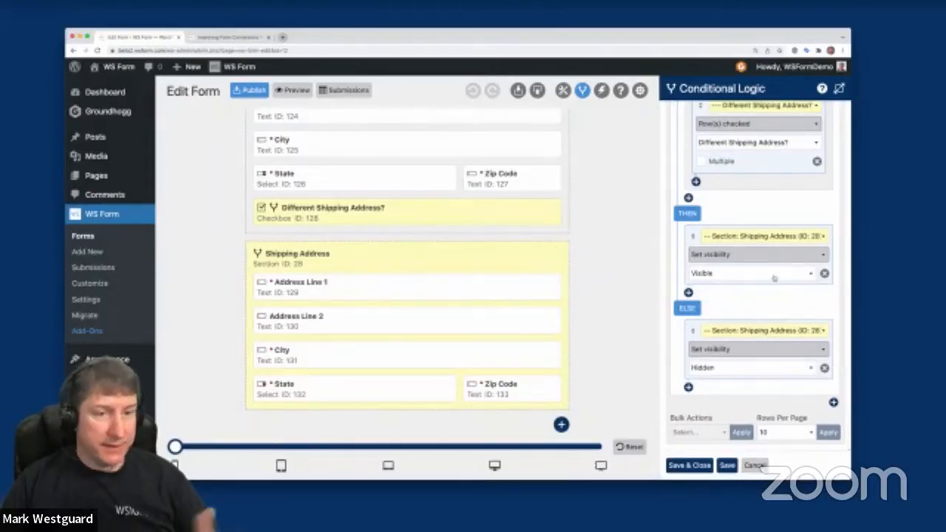
scroll(644, 252, up, 5)
scroll(753, 266, up, 3)
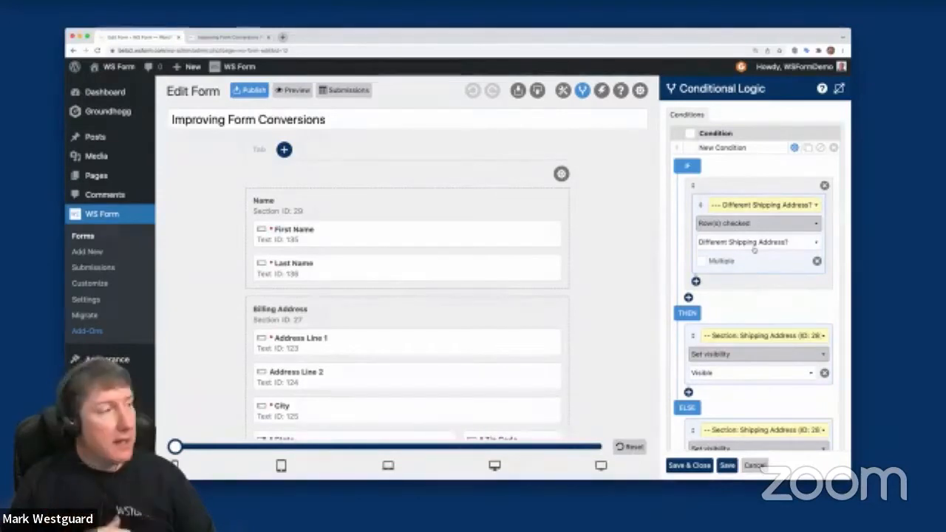
Open the WooCommerce add-on demo store at woocommerce.wsform.com in a new browser tab
click(282, 37)
click(279, 50)
text(wo)
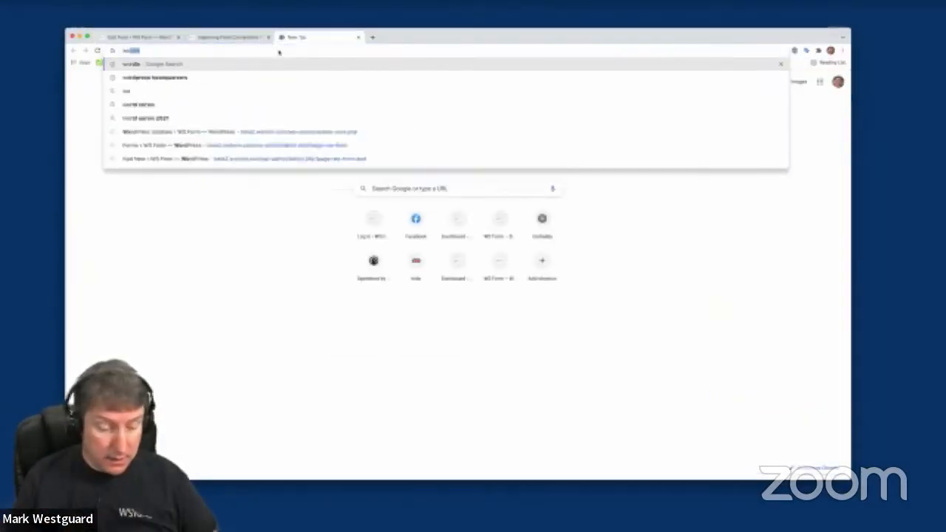
text(ocommerce.wsform.com)
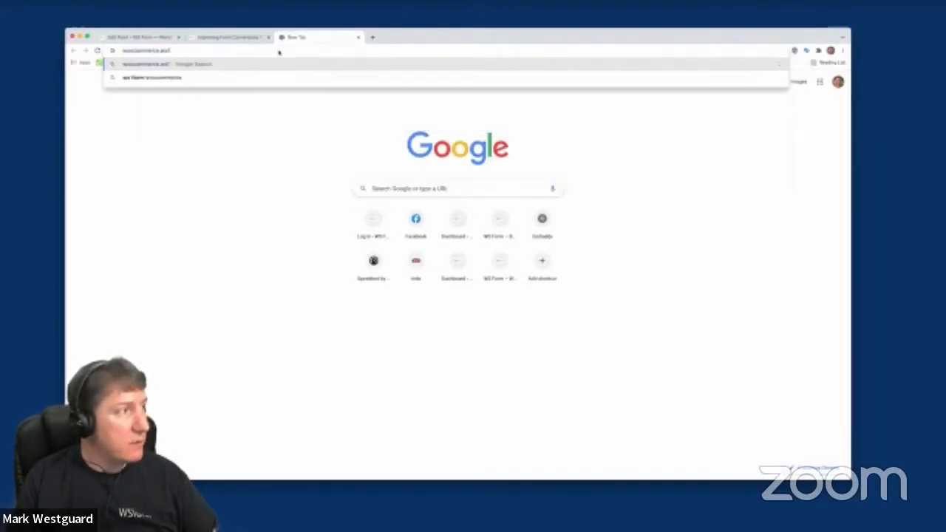
key(Return)
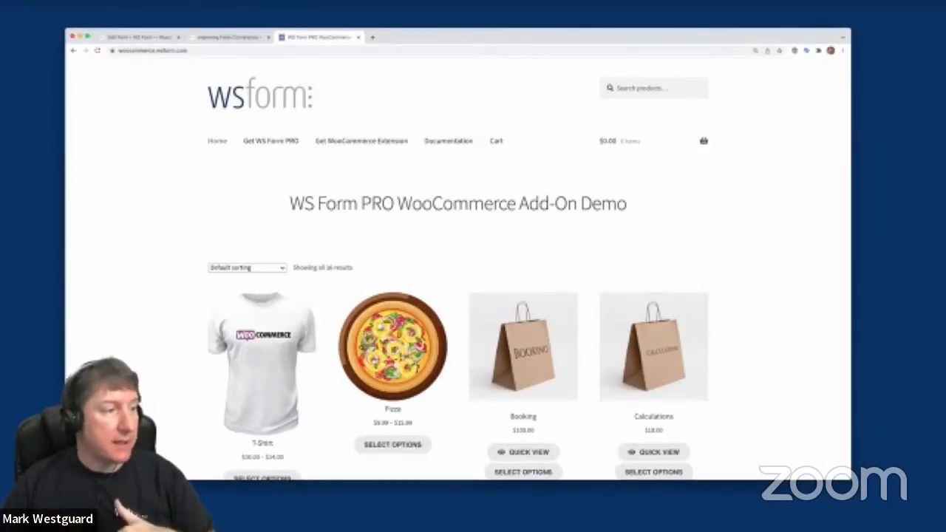
Open the T-Shirt product and give the shirt a pale pink custom color
scroll(402, 357, down, 3)
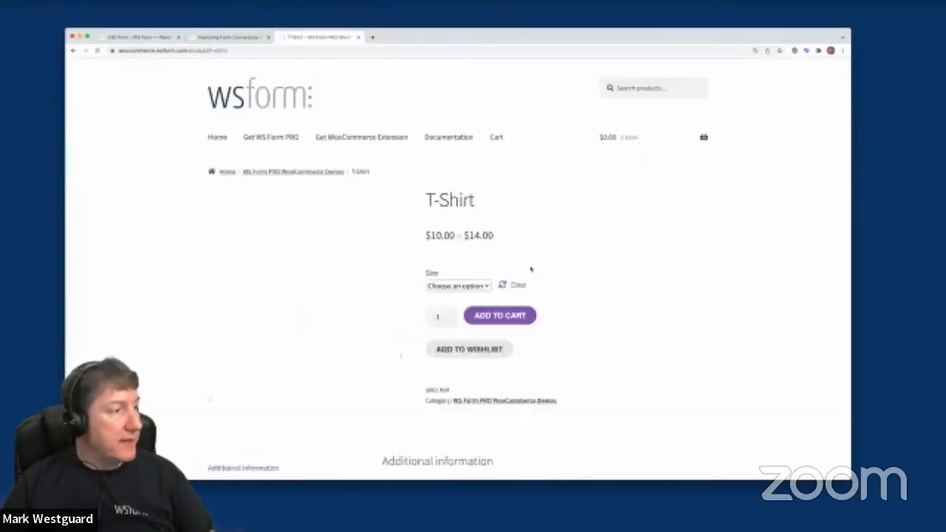
scroll(529, 269, down, 4)
scroll(527, 271, up, 2)
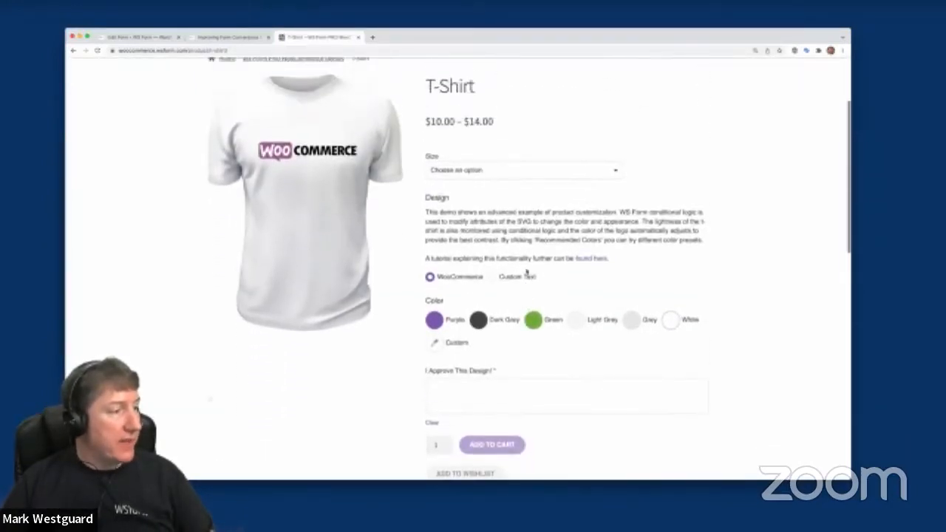
click(436, 343)
drag(448, 411, 429, 401)
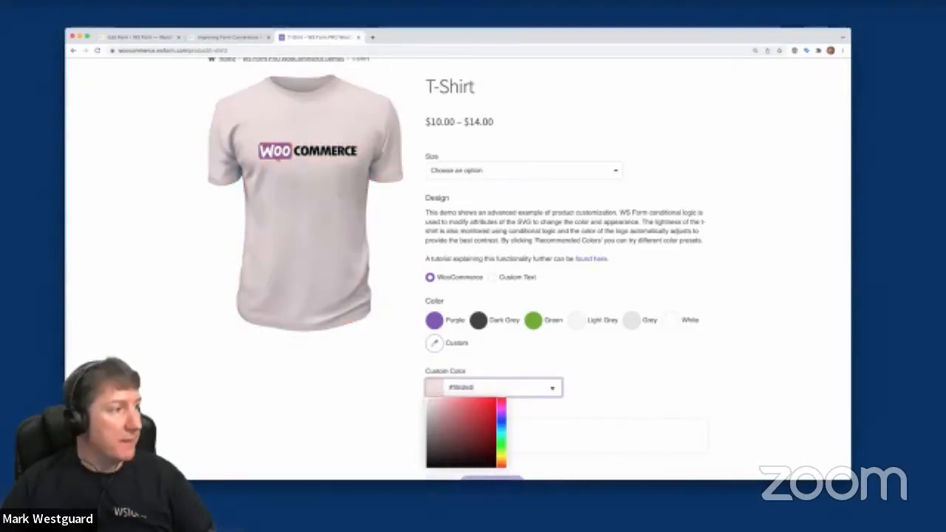
Return to the form editor's browser tab and create a new form from the Groundhogg Add Contact template
click(221, 38)
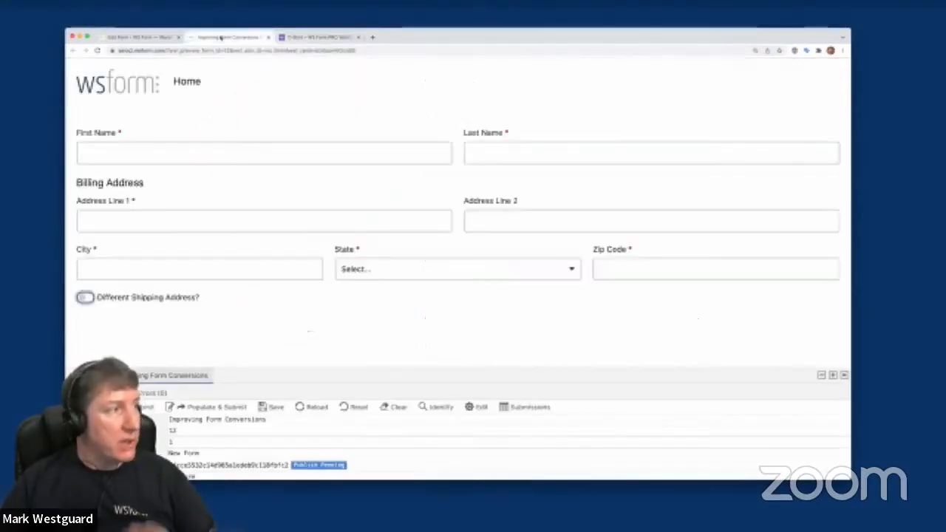
click(151, 37)
click(224, 37)
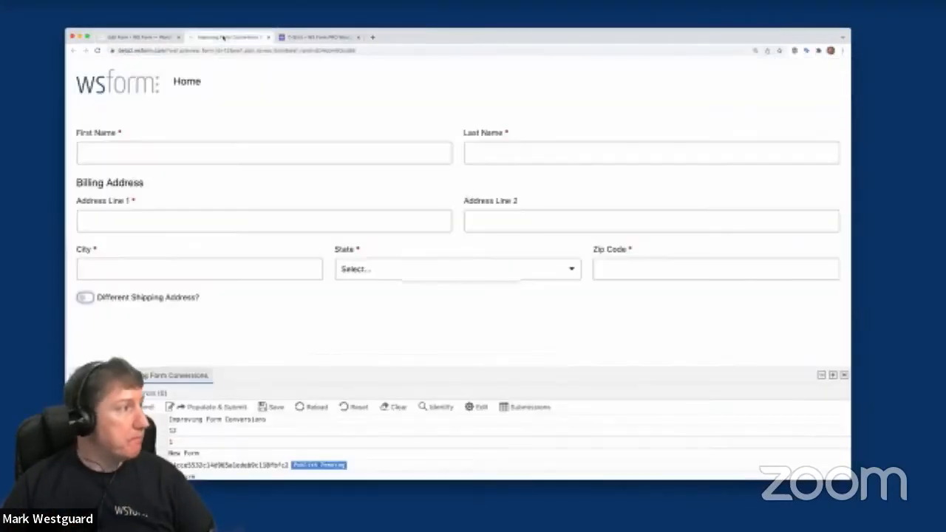
click(123, 36)
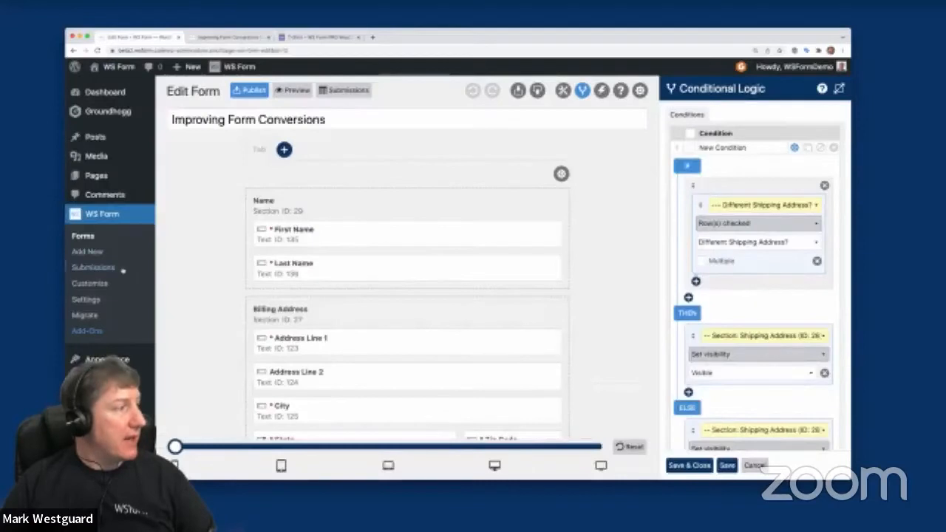
click(88, 252)
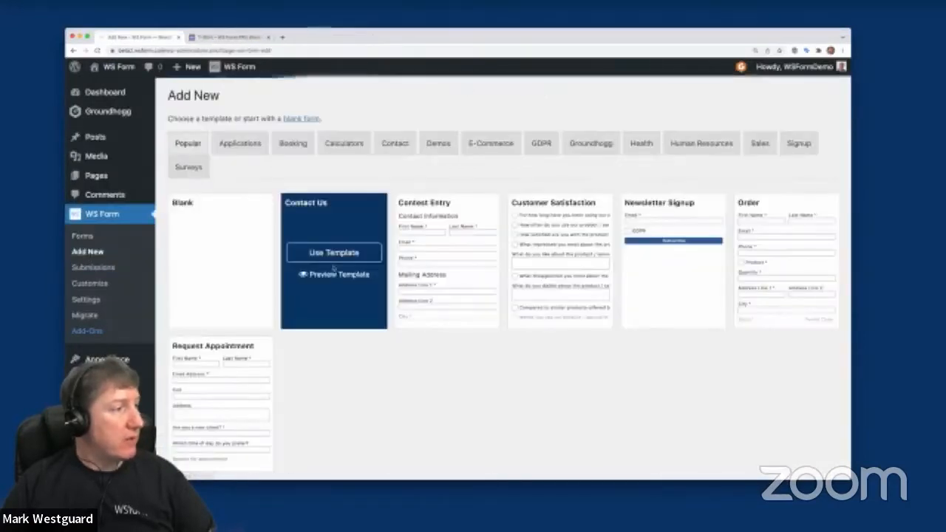
click(579, 145)
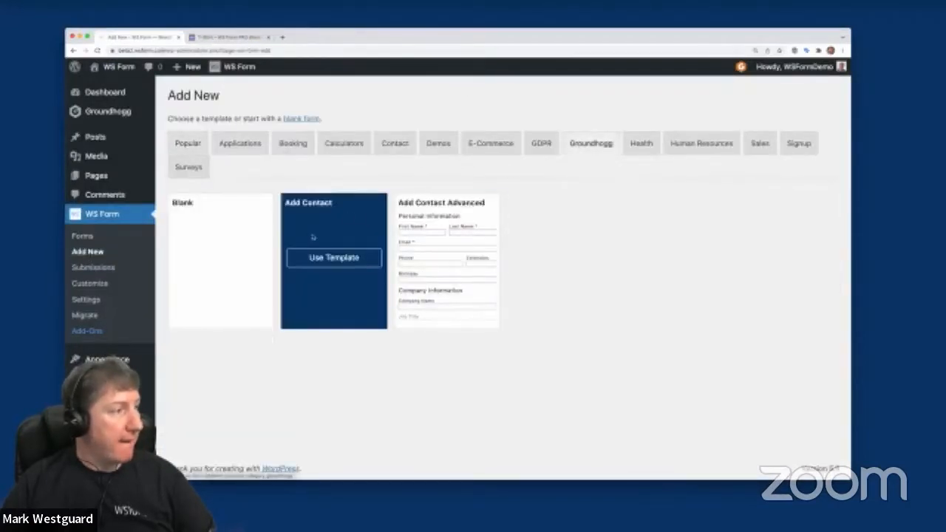
click(318, 257)
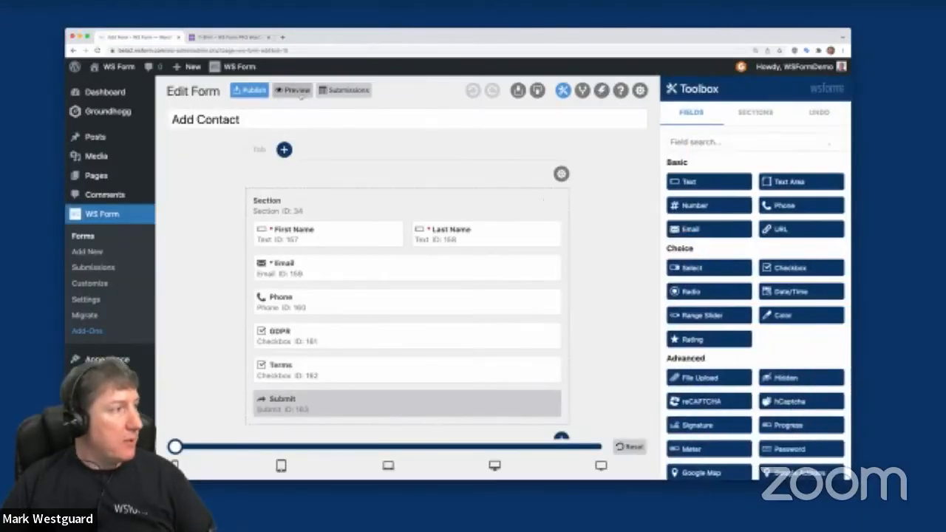
Preview the Add Contact form and enlarge the debug console below it
click(299, 93)
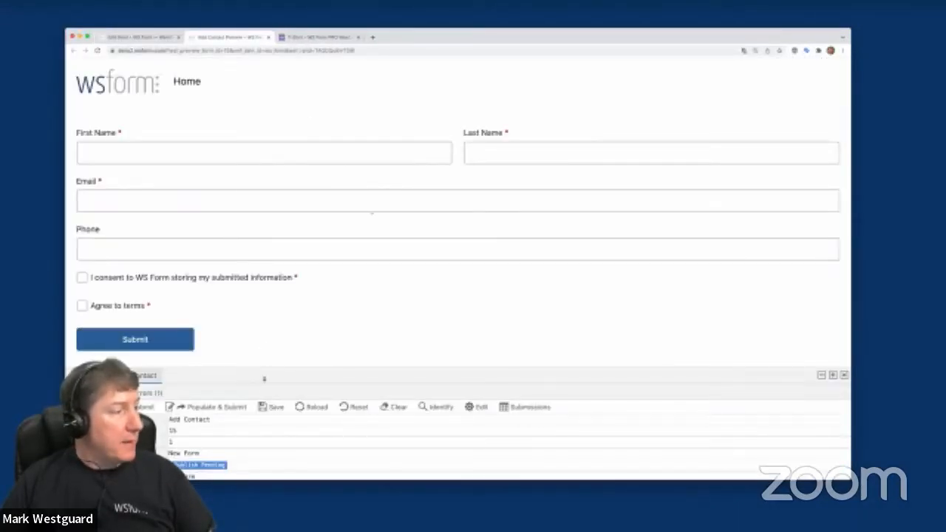
scroll(264, 370, down, 2)
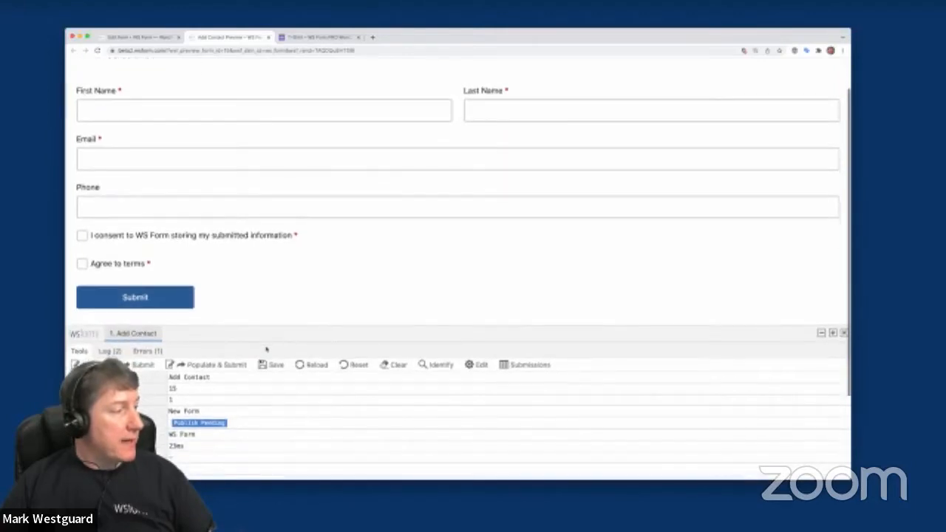
scroll(346, 244, up, 2)
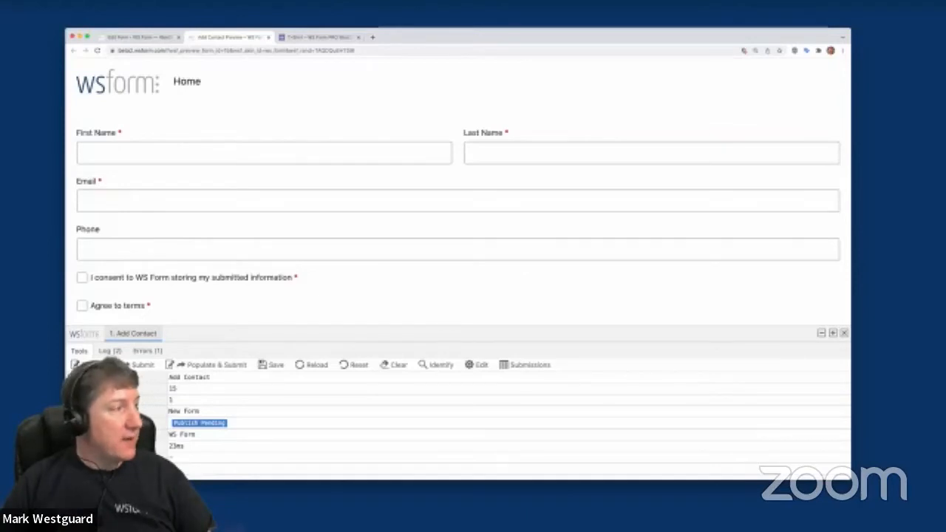
Populate the previewed form with random sample data repeatedly using the debug console, and submit the last set
click(92, 364)
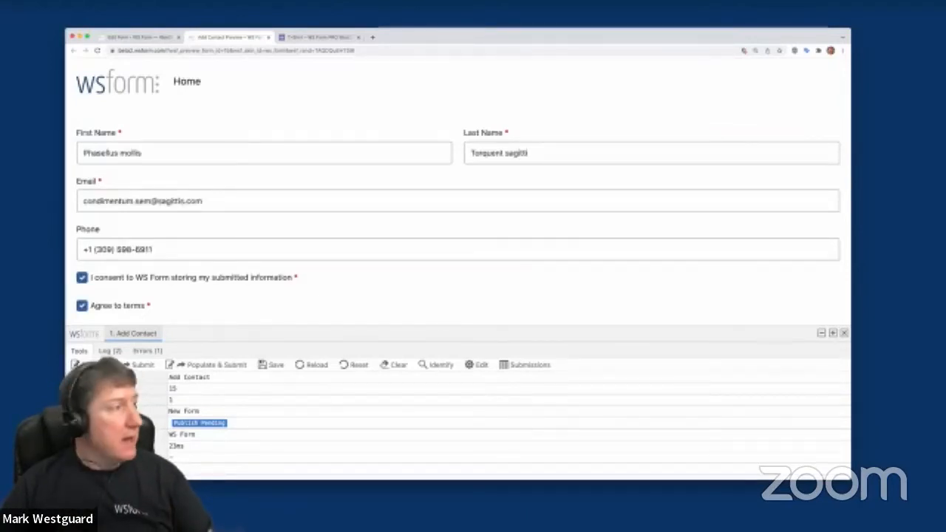
click(93, 365)
click(92, 364)
click(92, 364)
click(92, 364)
click(92, 365)
click(92, 365)
click(93, 365)
click(93, 365)
click(92, 364)
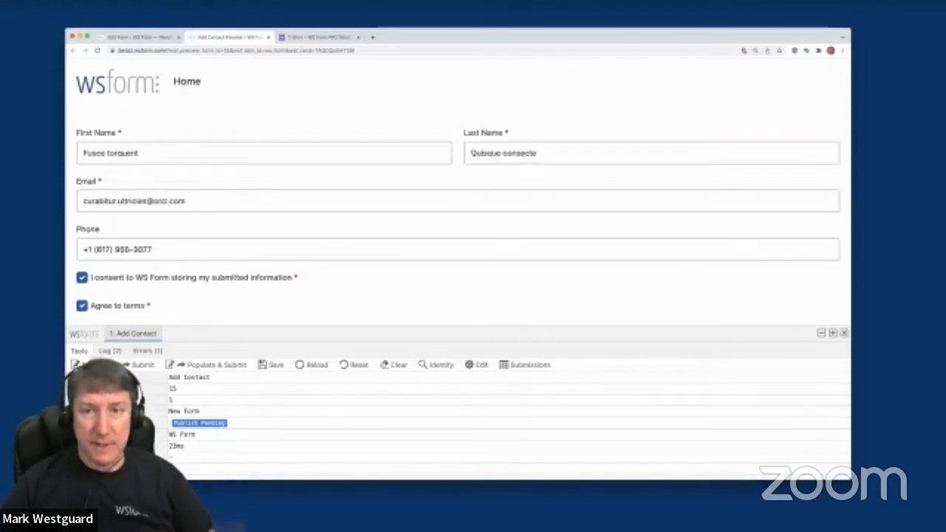
click(93, 365)
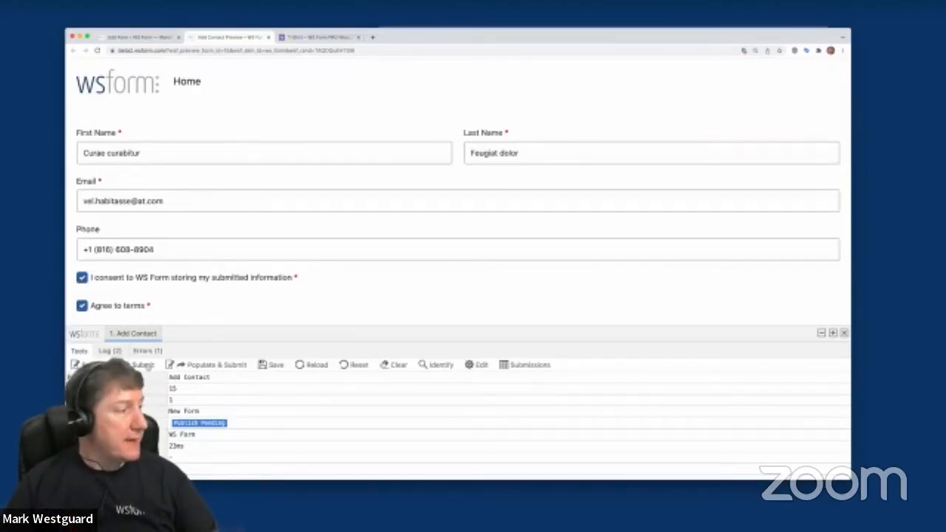
click(148, 367)
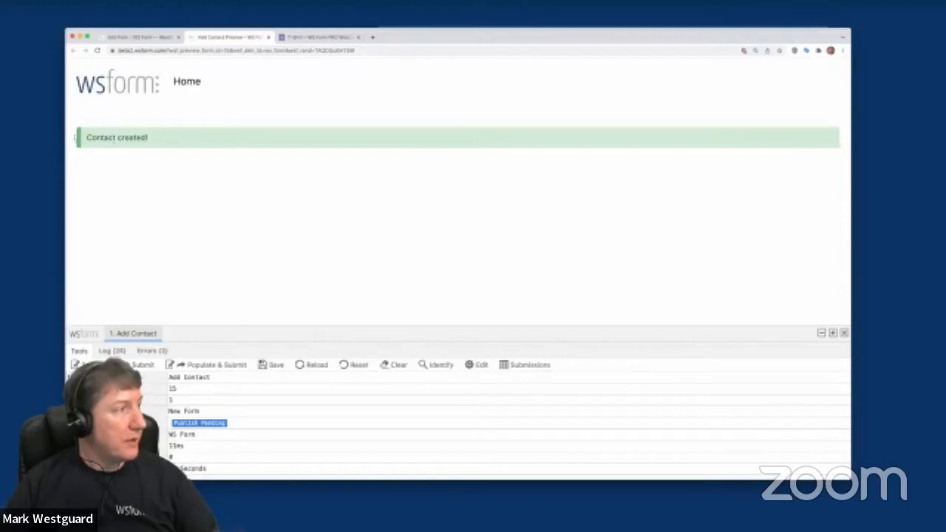
Return to the WordPress admin, open the newly submitted contact in Groundhogg's contacts, and review its details and tags
click(145, 37)
mouse_move(107, 112)
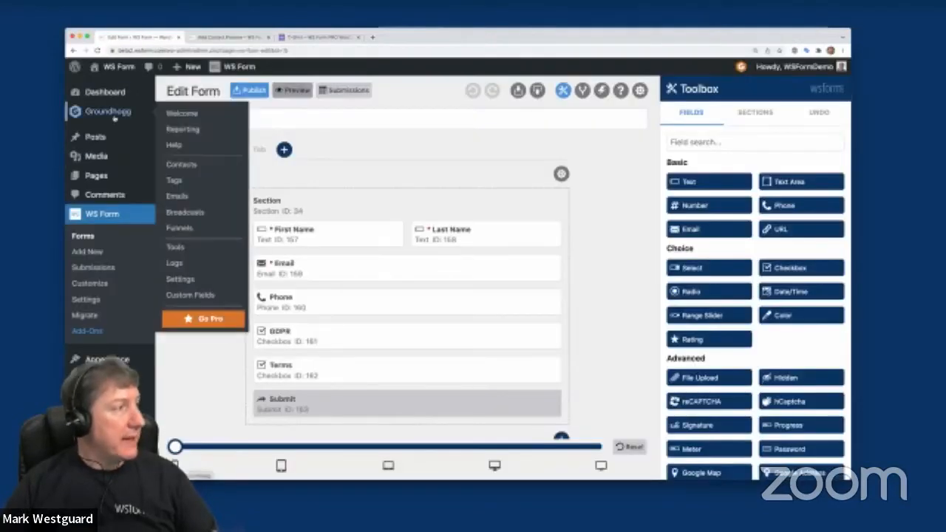
click(207, 160)
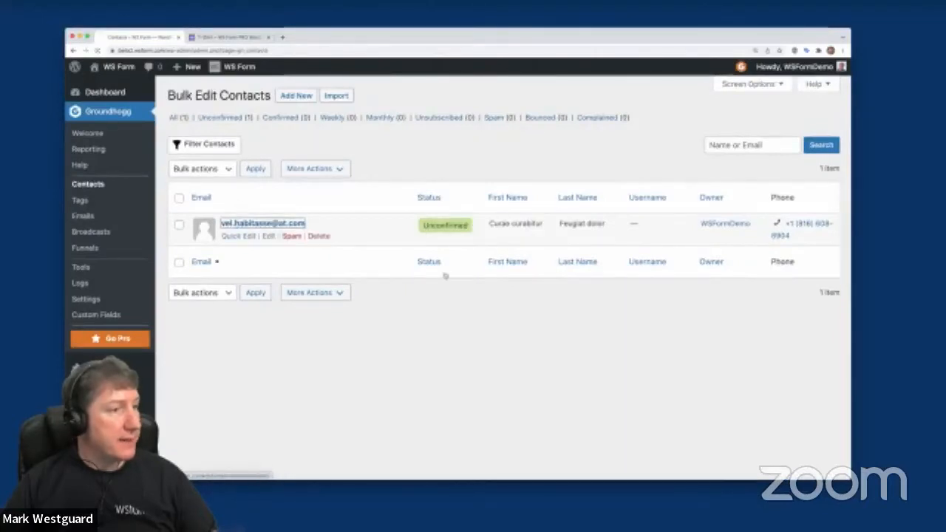
click(241, 223)
scroll(487, 287, down, 5)
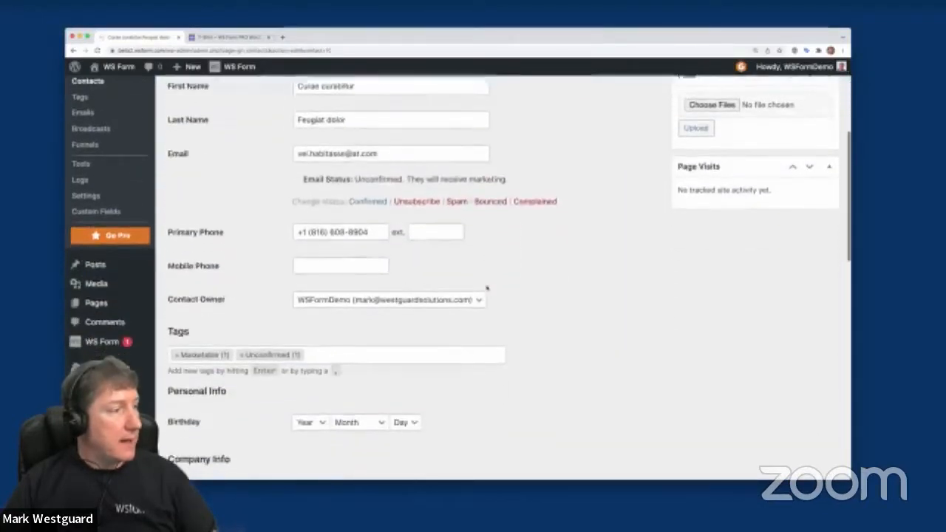
Leave the Groundhogg contact and open the Add Contact form with ID 15 from WS Form's forms list for editing
scroll(486, 289, down, 2)
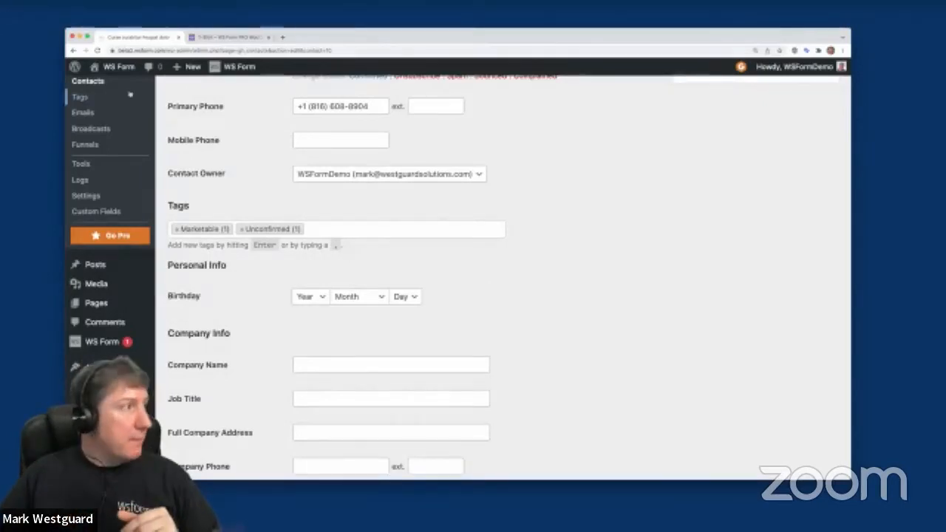
click(107, 344)
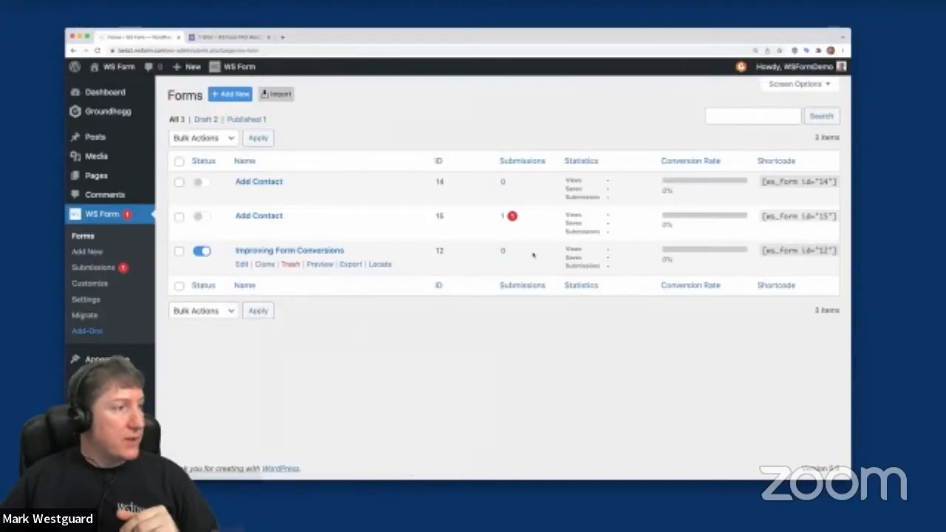
click(263, 216)
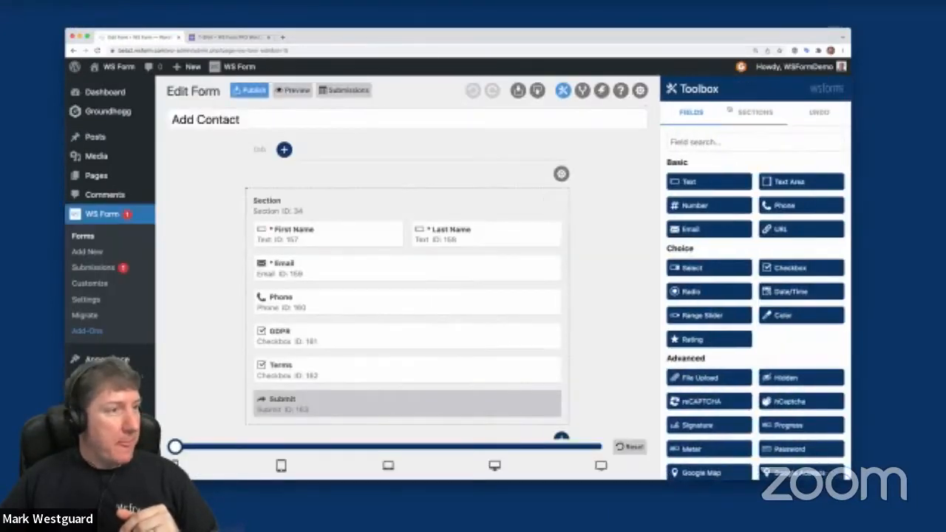
Review the tracking options in the Add Contact form's settings and close them without saving
click(640, 90)
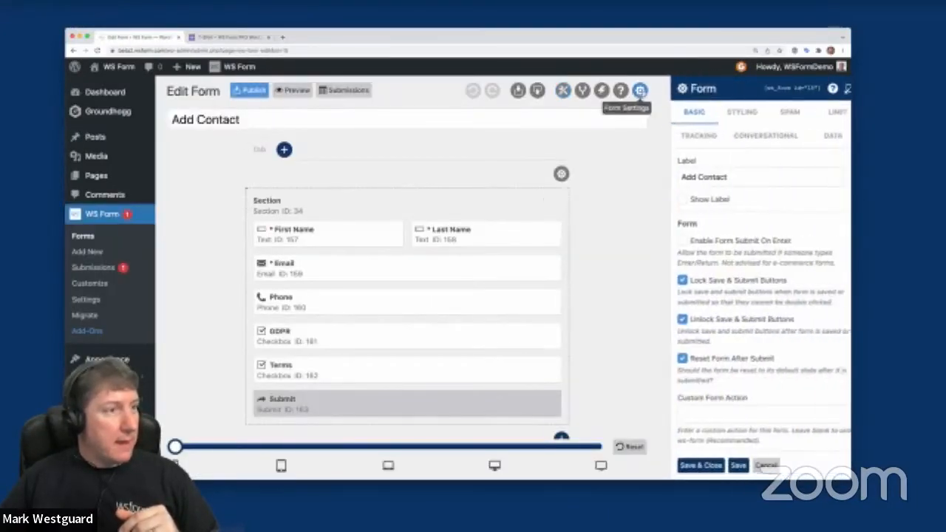
click(688, 136)
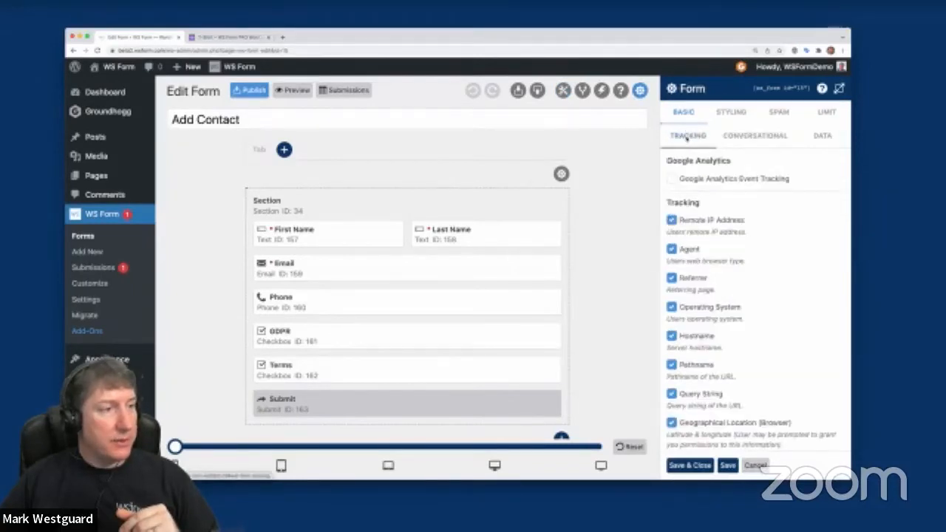
scroll(721, 230, down, 3)
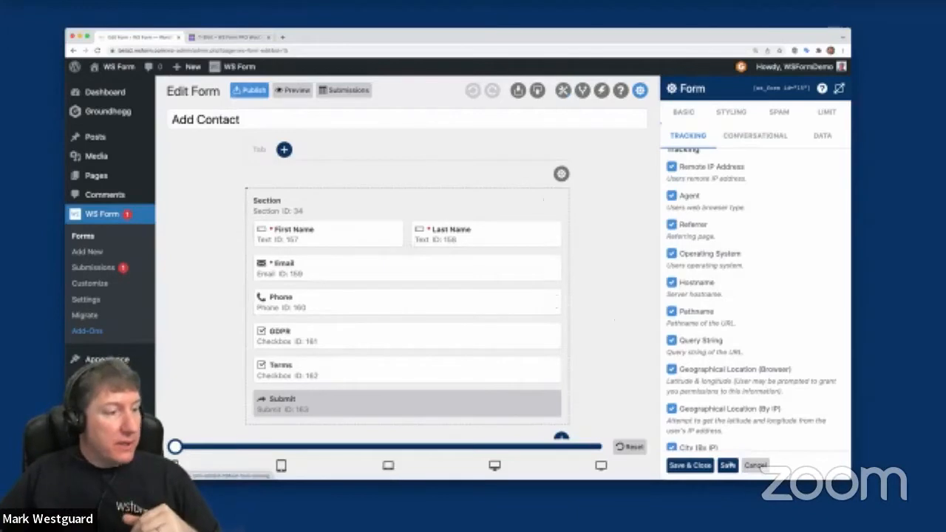
click(755, 465)
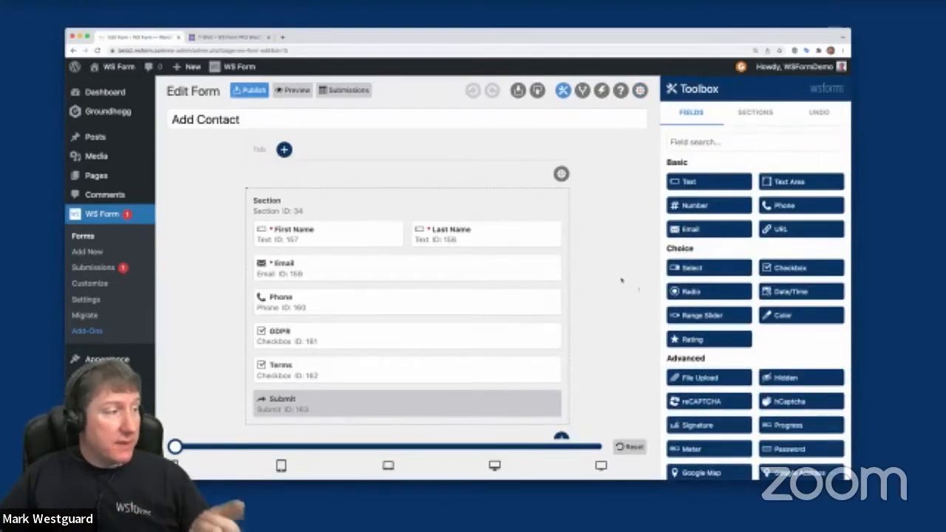
Add the predefined Address (US) section to the form above the existing contact section
click(753, 114)
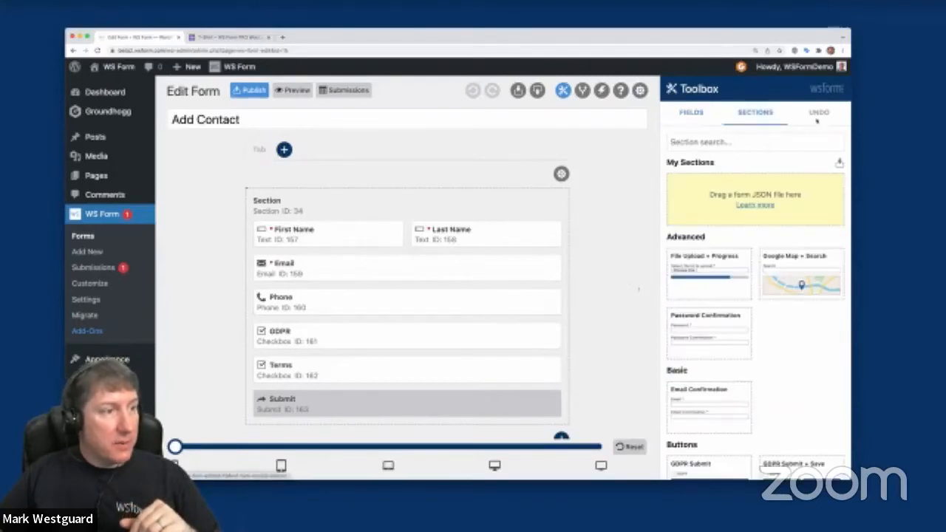
scroll(789, 368, down, 5)
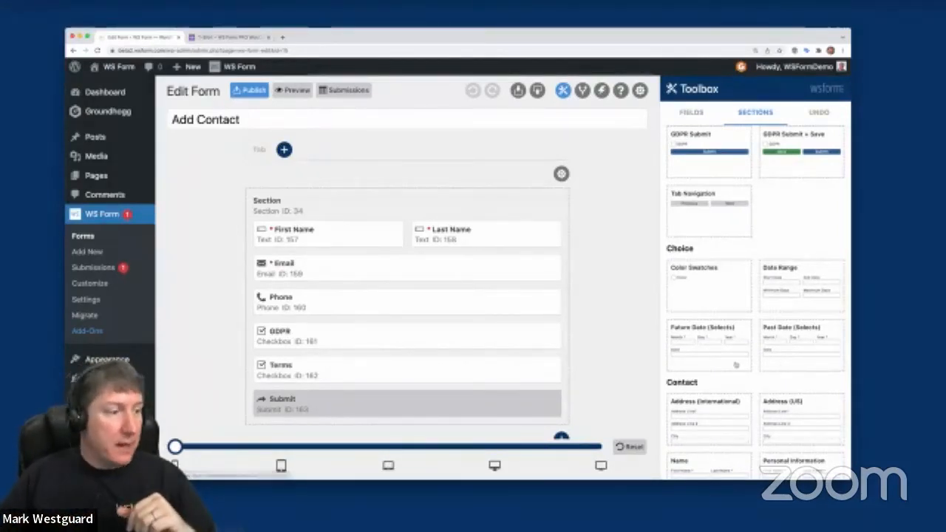
scroll(734, 364, down, 3)
drag(808, 226, 342, 205)
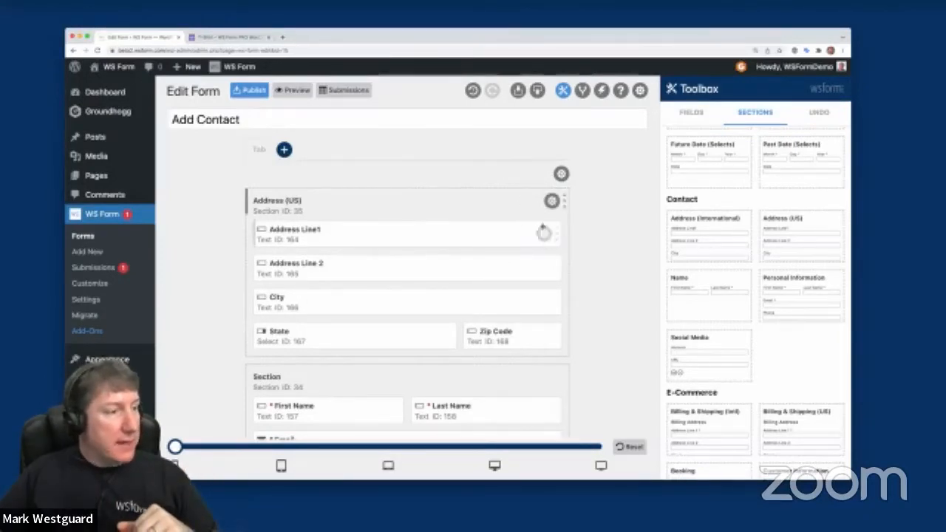
Replace the Address Line1 text field in the Address (US) section with a Google Address field labelled Address Line 1
click(544, 234)
click(524, 232)
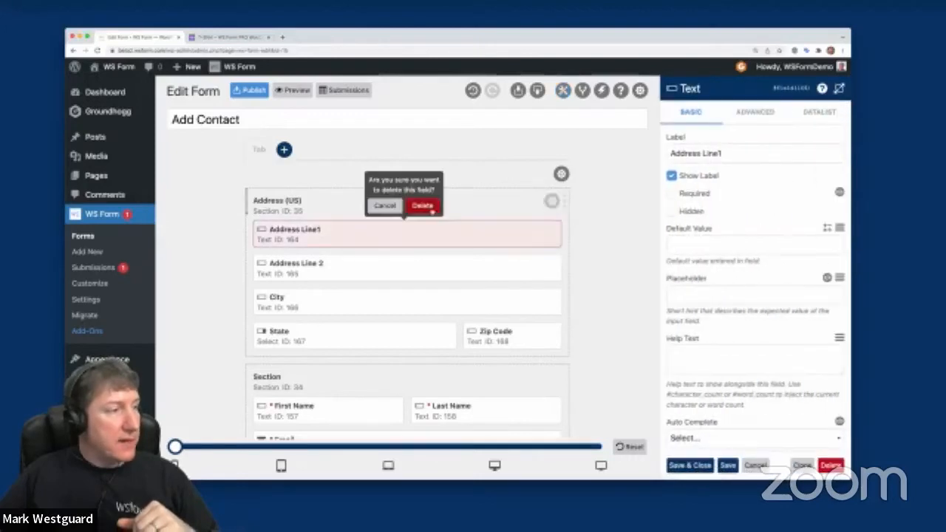
click(425, 206)
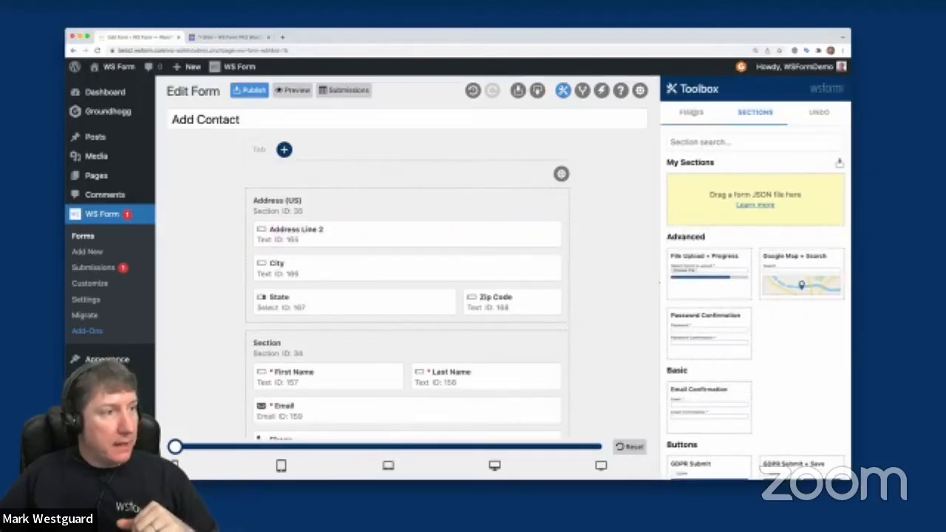
click(690, 112)
scroll(825, 384, down, 5)
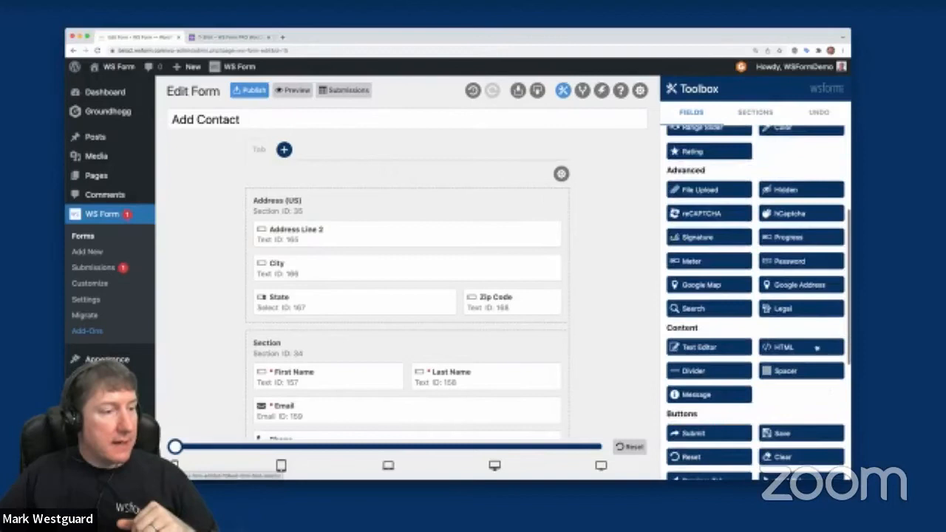
drag(802, 292, 318, 236)
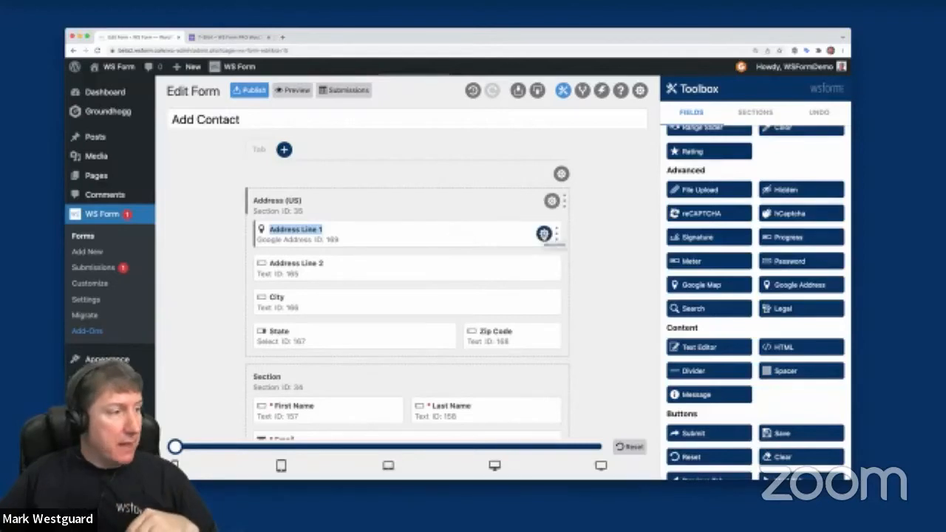
Map the Google Address components street, city, state and postal code to Address Line 1, City, State and Zip Code, leaving Country unassigned
click(544, 233)
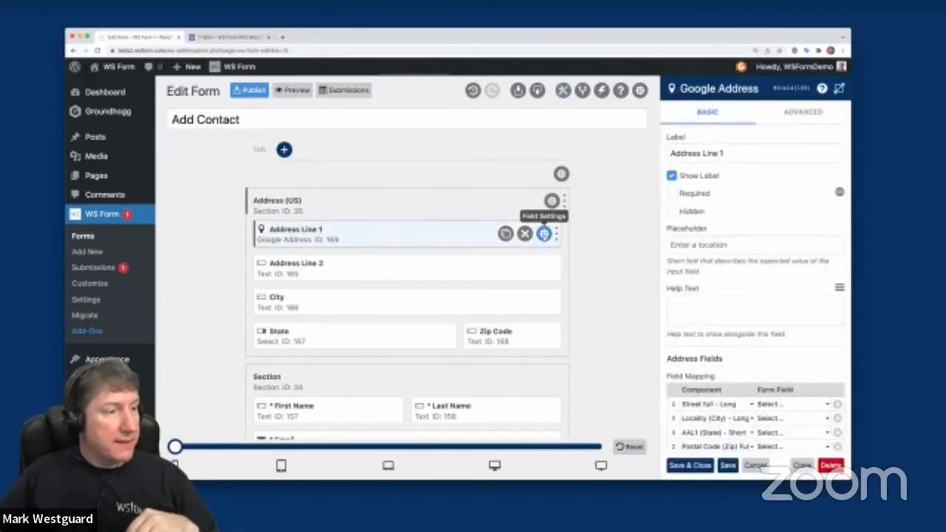
scroll(706, 252, down, 4)
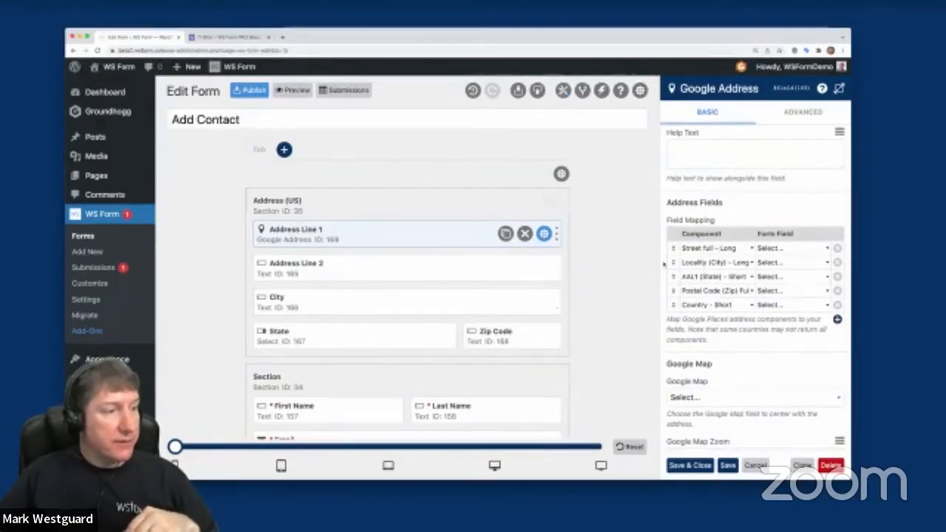
click(792, 252)
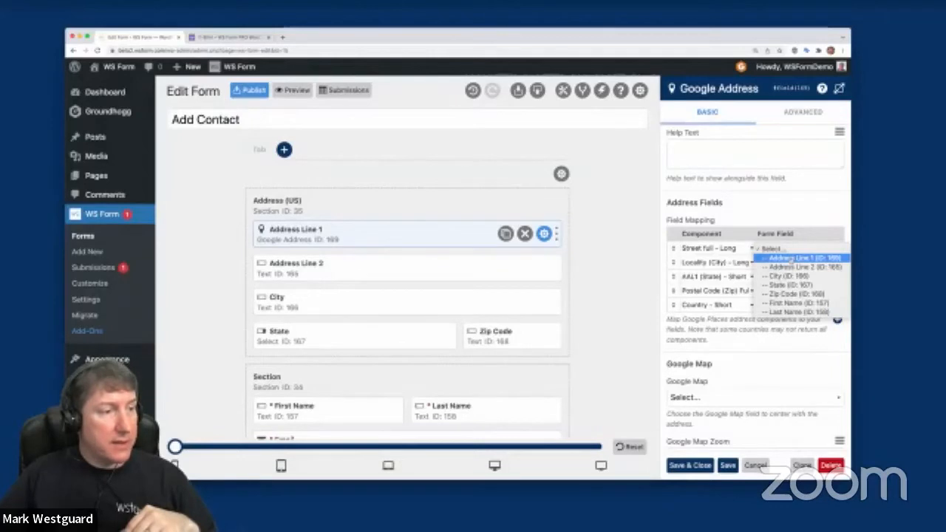
click(790, 258)
click(789, 262)
click(784, 290)
click(789, 276)
click(784, 313)
click(781, 291)
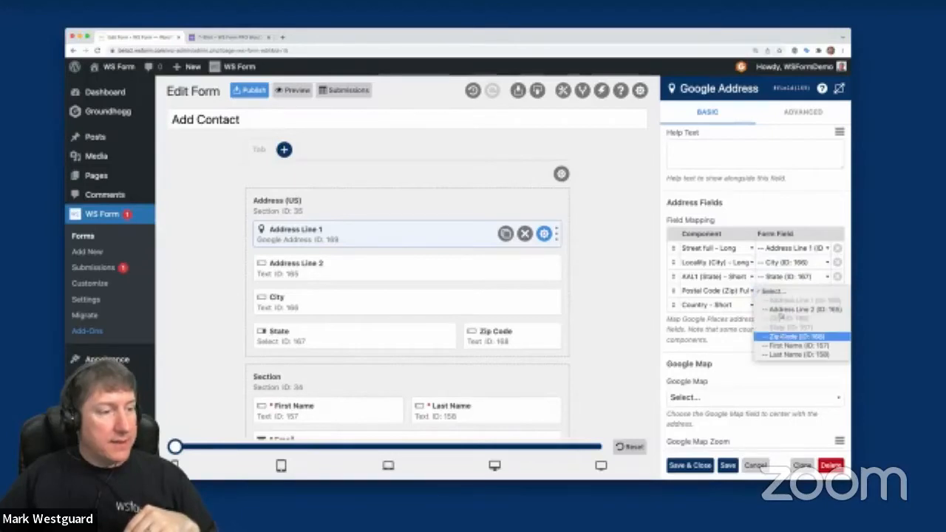
click(791, 337)
click(784, 305)
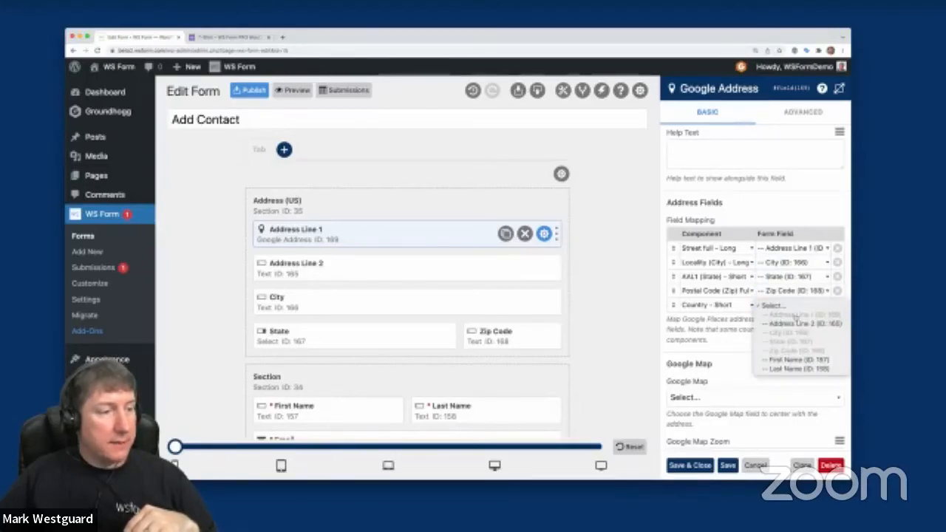
click(728, 334)
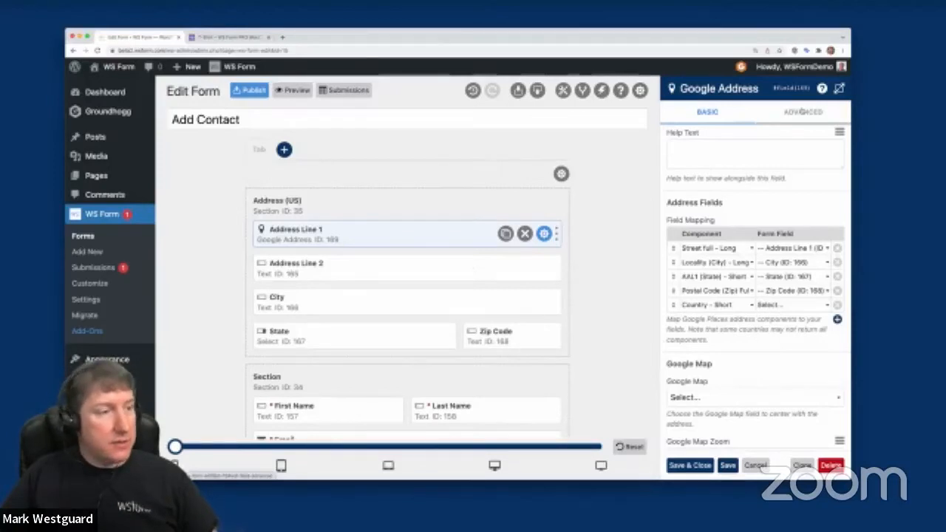
Add a country restriction row without a selected country to the Google Address field, then save and close its settings
click(803, 112)
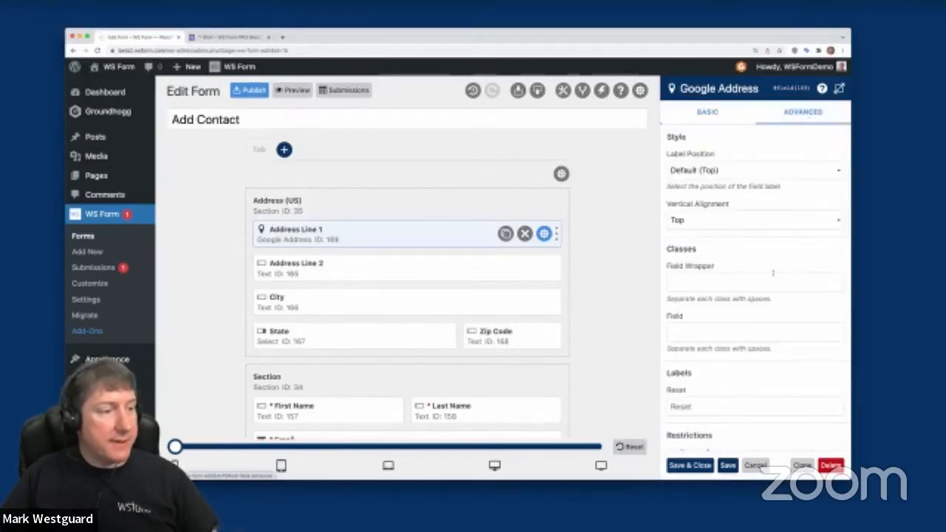
scroll(765, 254, down, 5)
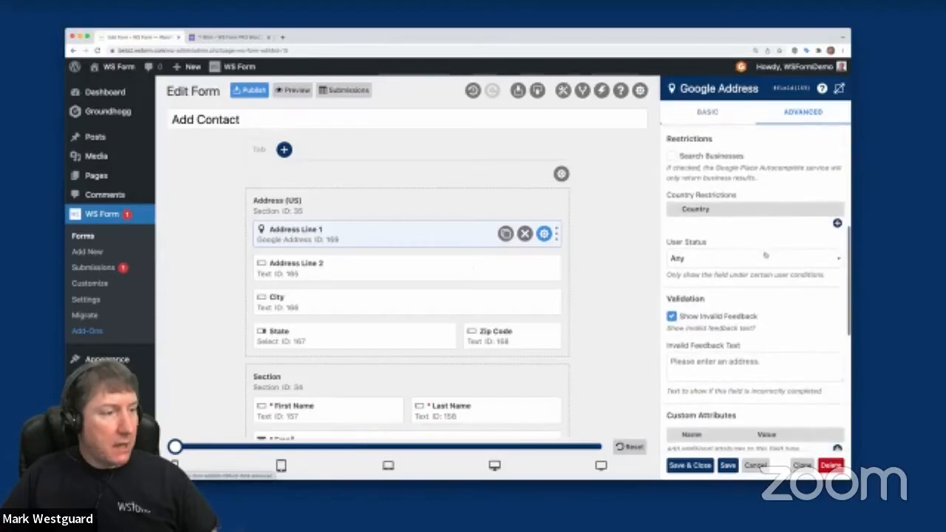
click(710, 111)
scroll(738, 222, down, 10)
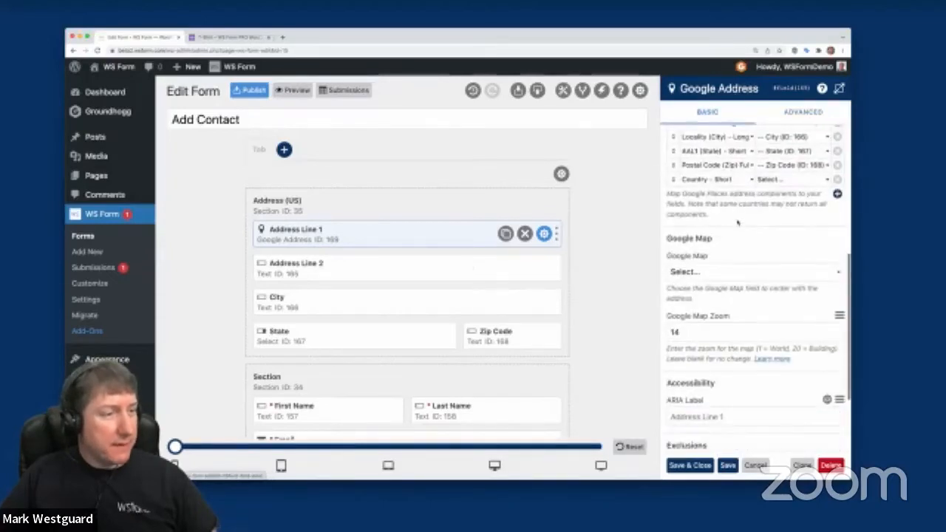
scroll(736, 365, down, 3)
scroll(739, 355, up, 8)
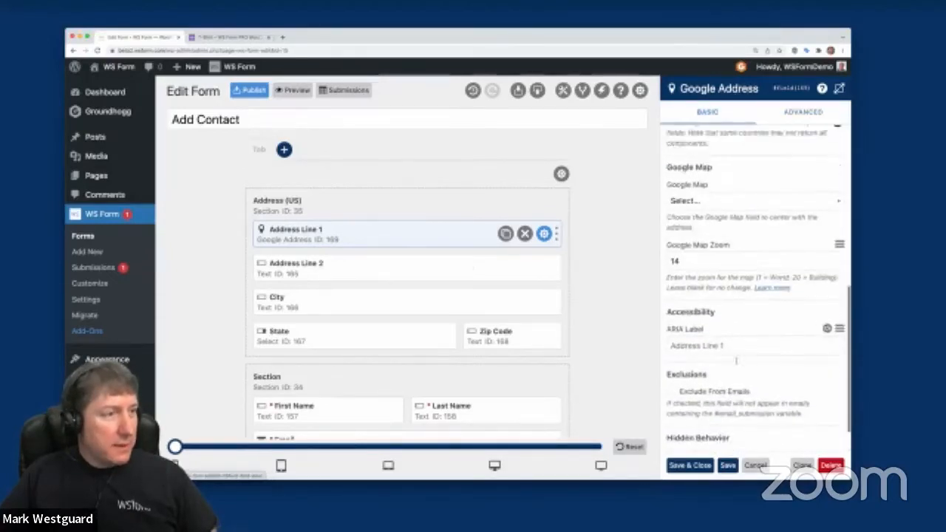
click(803, 112)
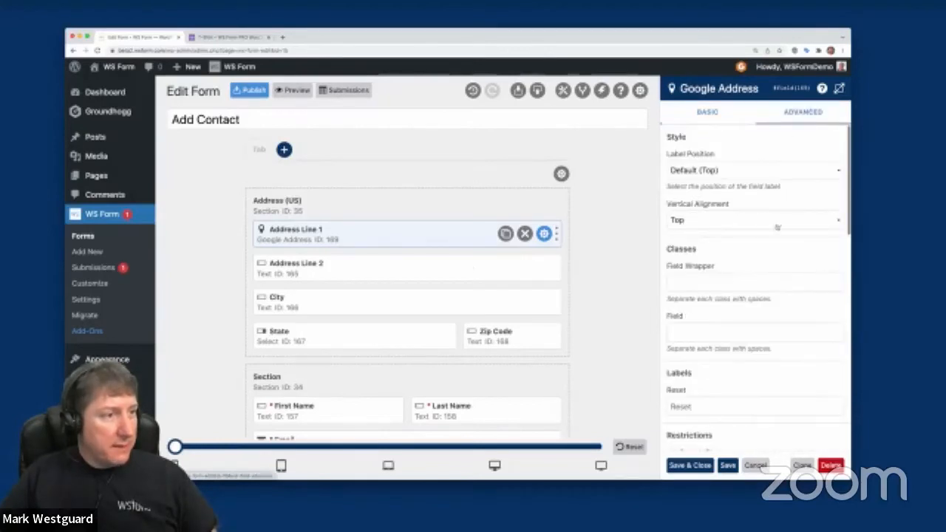
scroll(777, 227, down, 5)
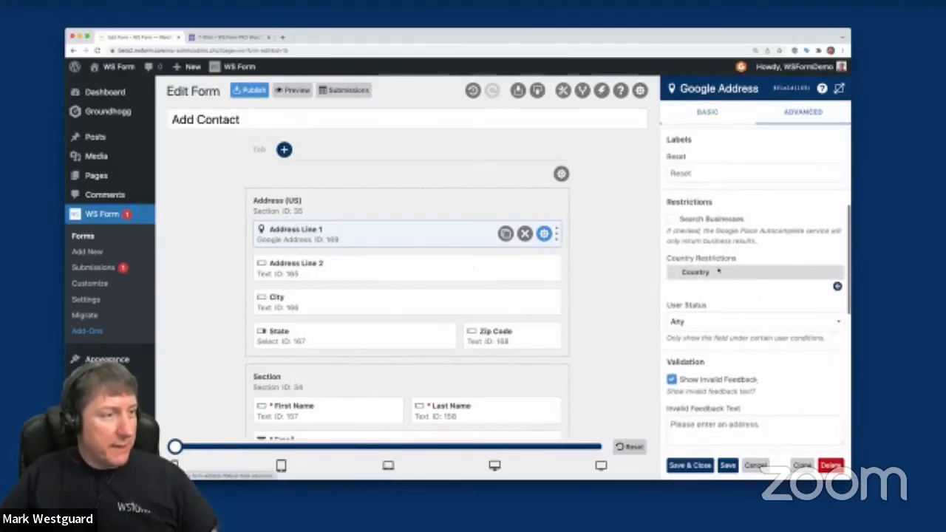
click(835, 287)
click(753, 288)
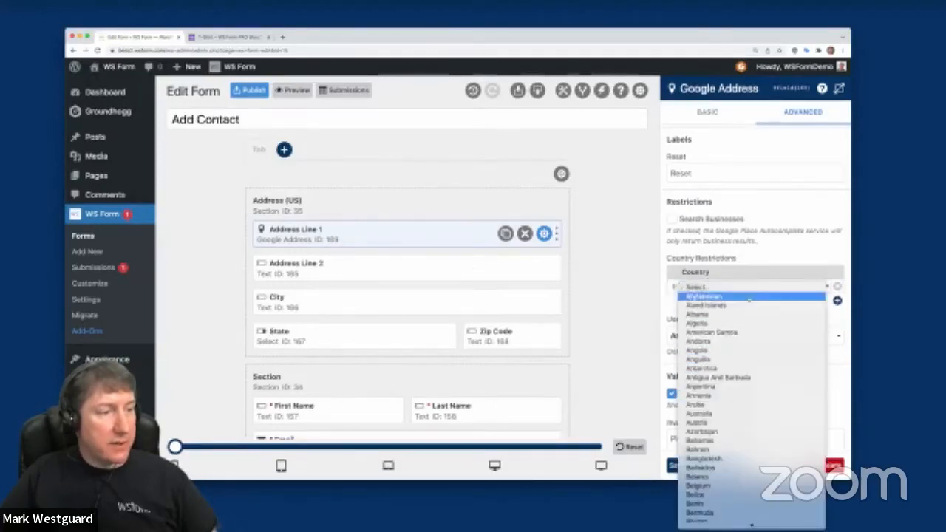
click(755, 254)
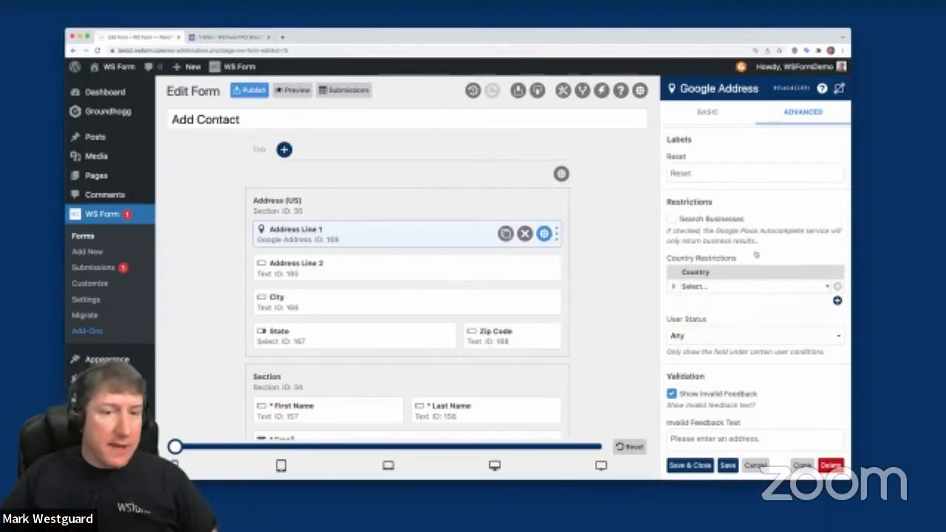
click(689, 466)
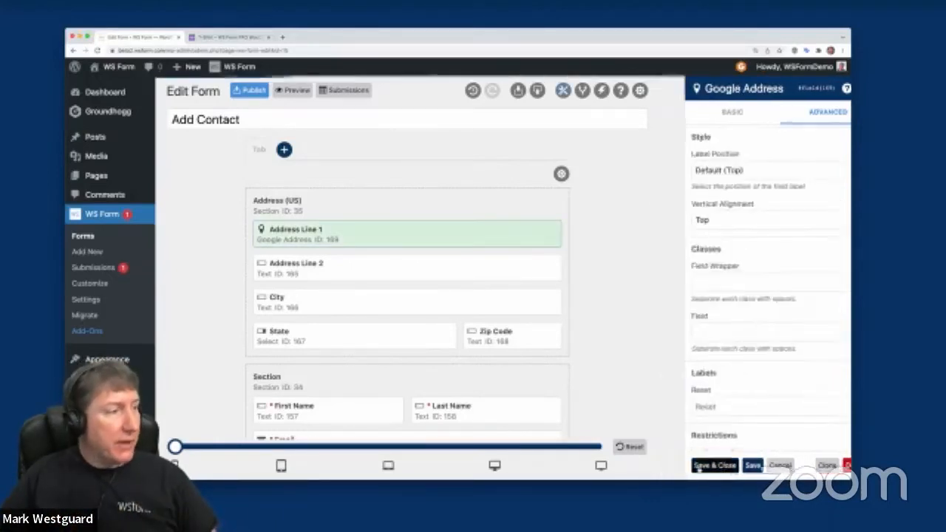
Preview the form and test the address autocomplete by entering a partial street address in Address Line 1 and choosing the first suggestion
click(296, 90)
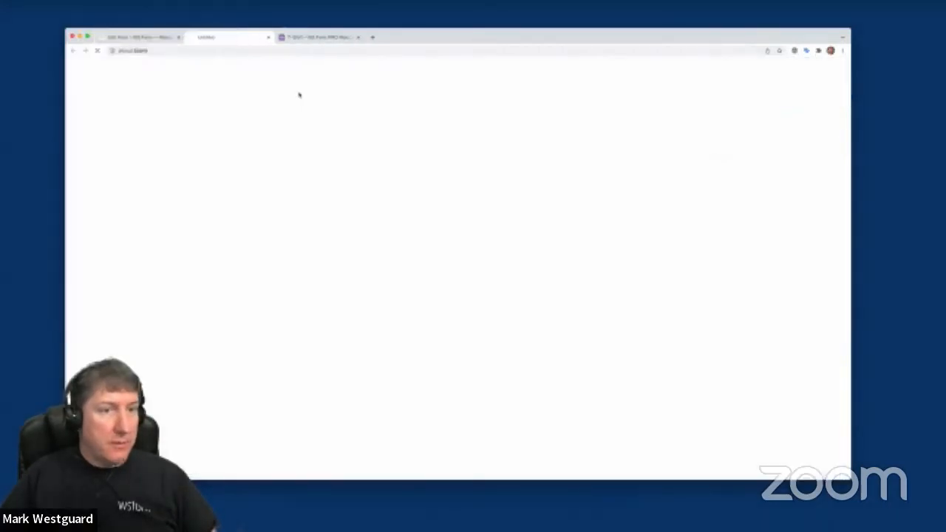
click(112, 152)
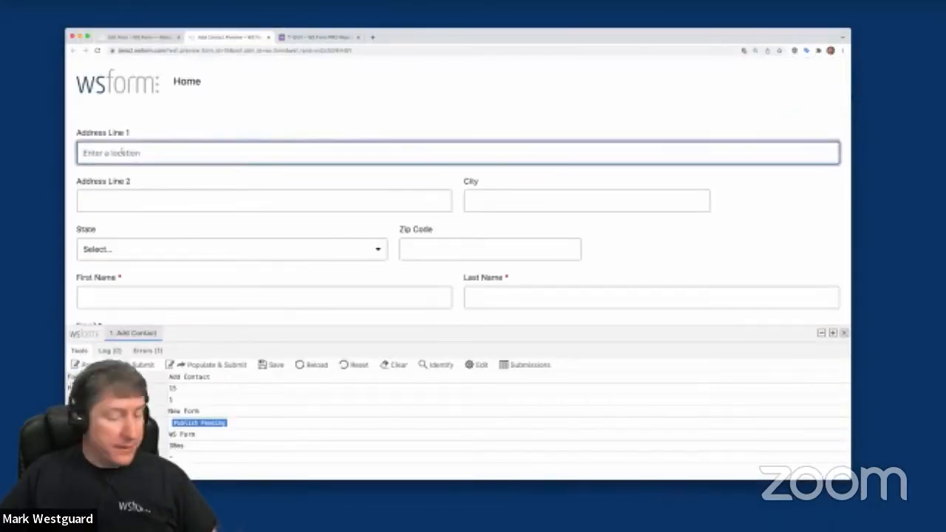
text(60)
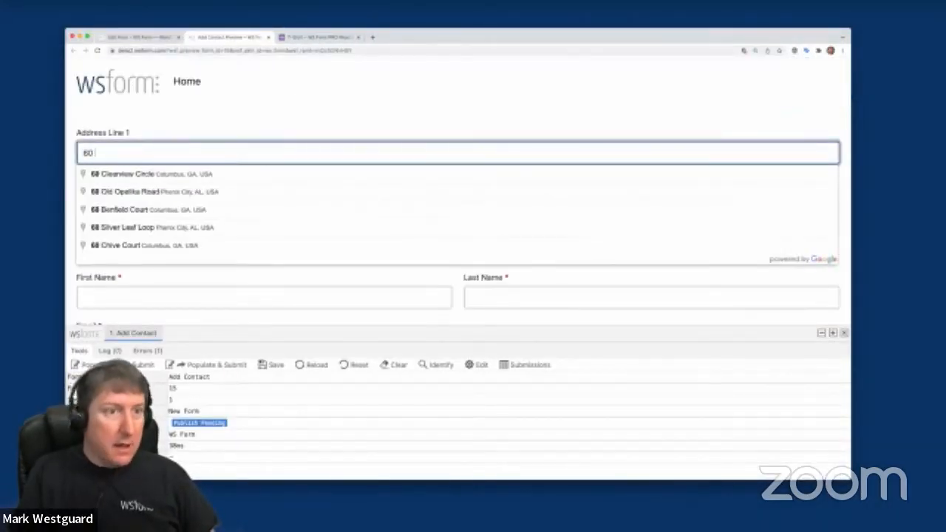
click(133, 175)
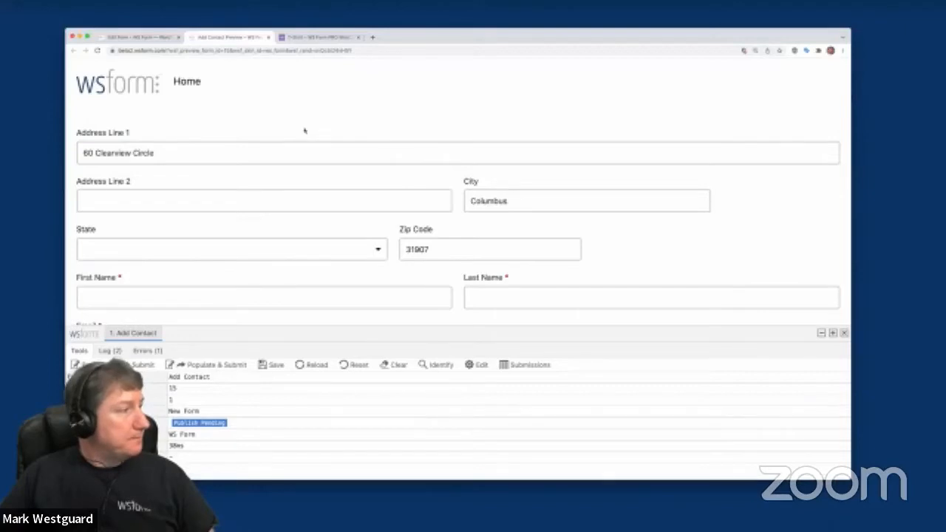
Return to the Add Contact form's actions, view the action types offered for a new action, and delete that new action
click(142, 36)
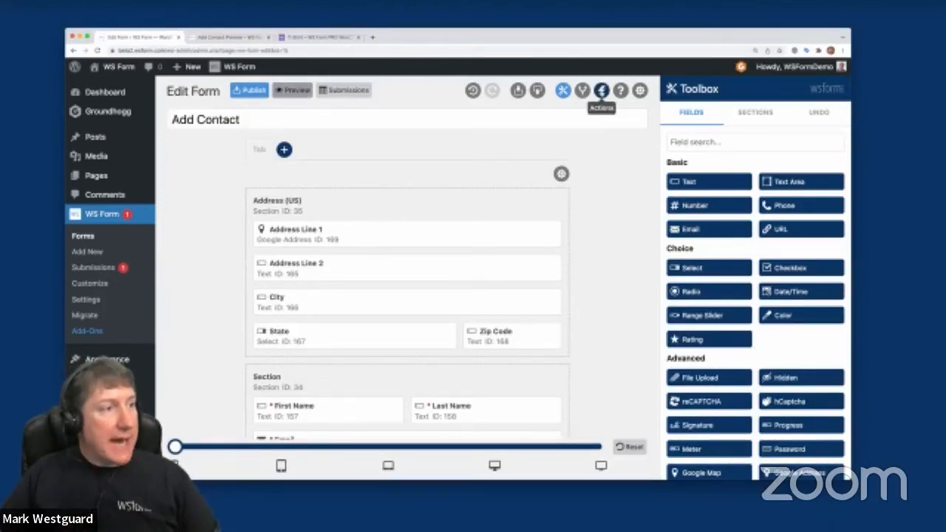
click(602, 90)
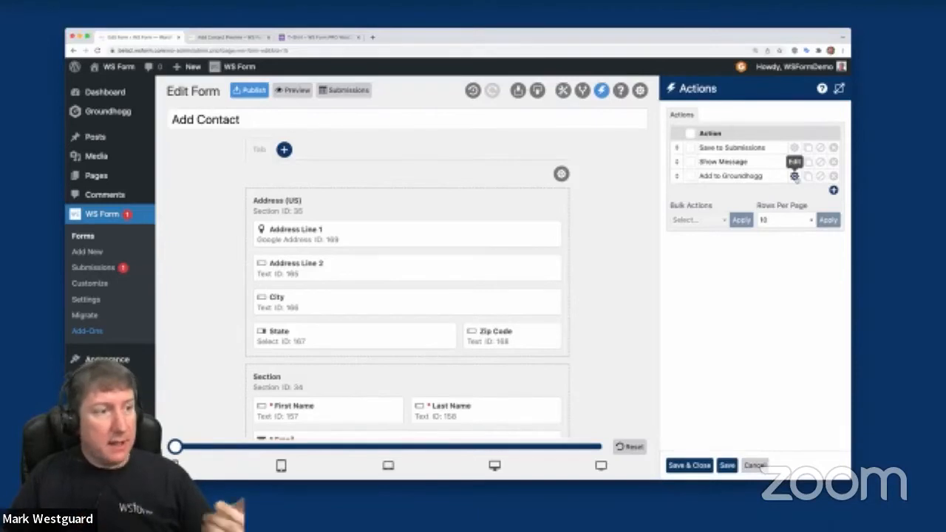
click(832, 191)
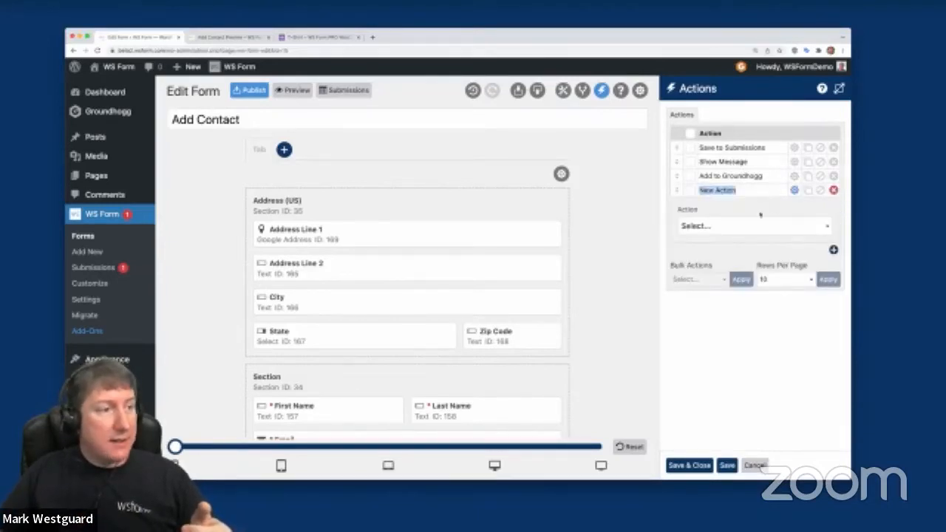
click(732, 226)
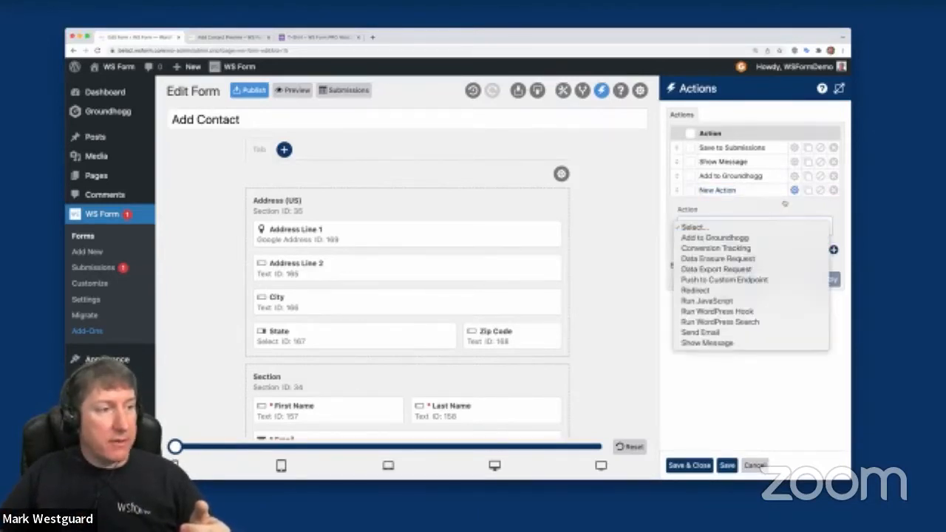
click(787, 203)
click(833, 191)
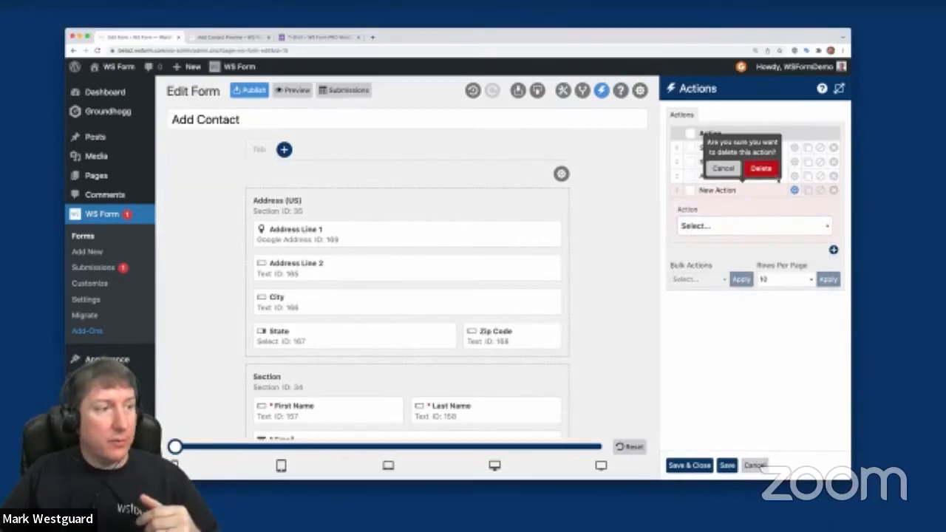
click(767, 169)
Add a field mapping row for Address Line 1 to the Add to Groundhogg action and view the available Groundhogg fields without choosing one
click(794, 177)
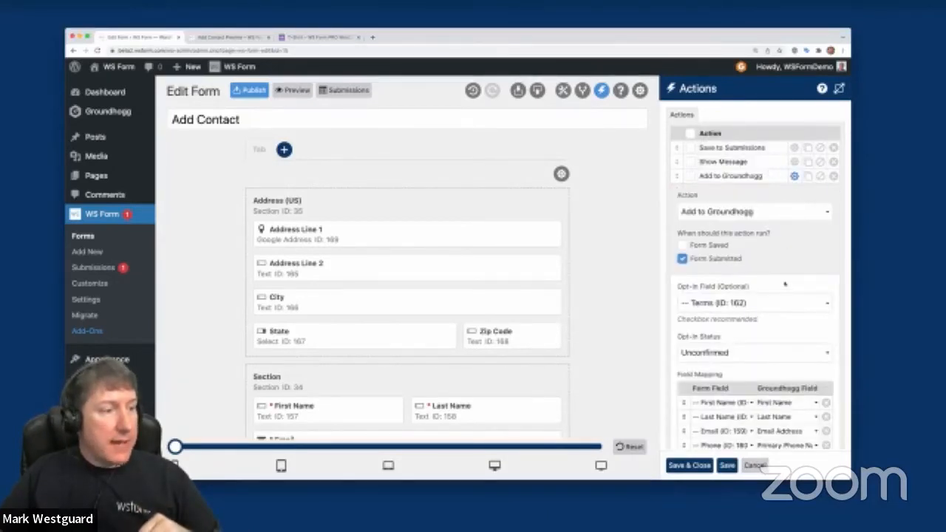
scroll(785, 286, down, 5)
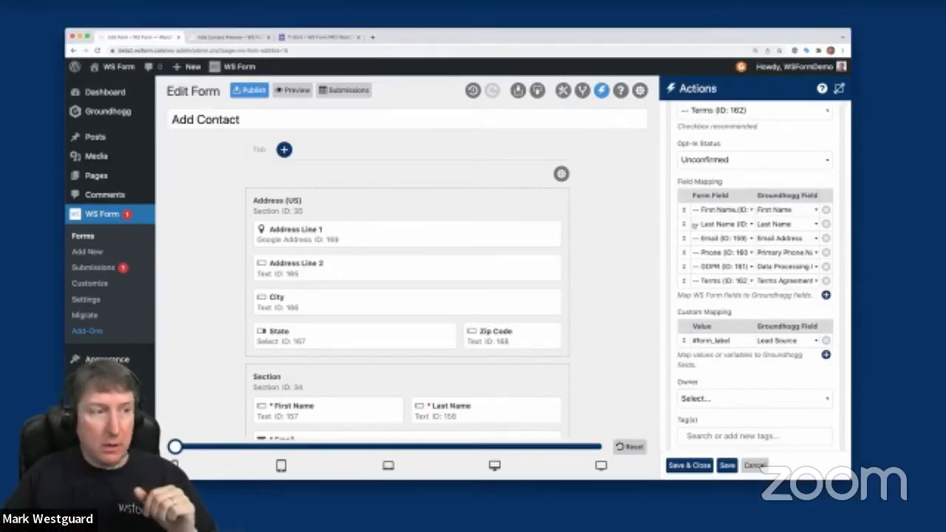
click(825, 295)
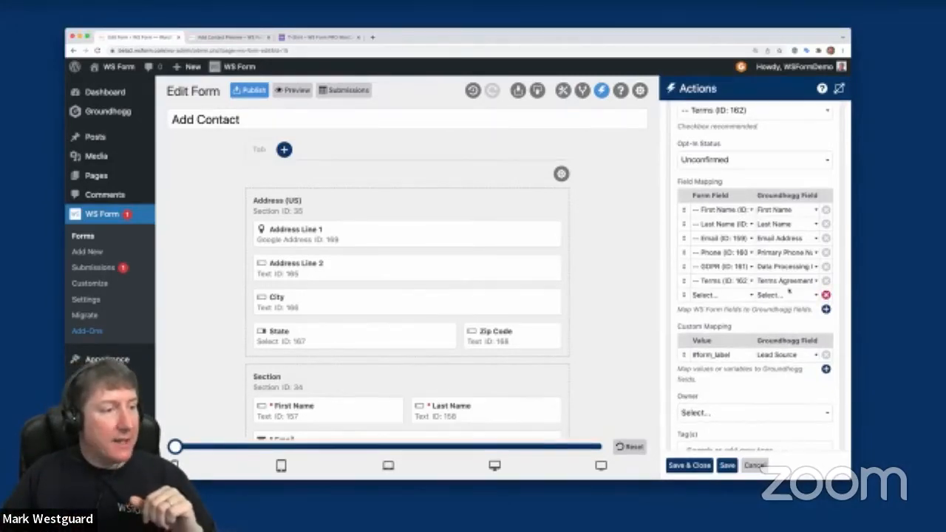
click(739, 296)
click(731, 324)
click(773, 295)
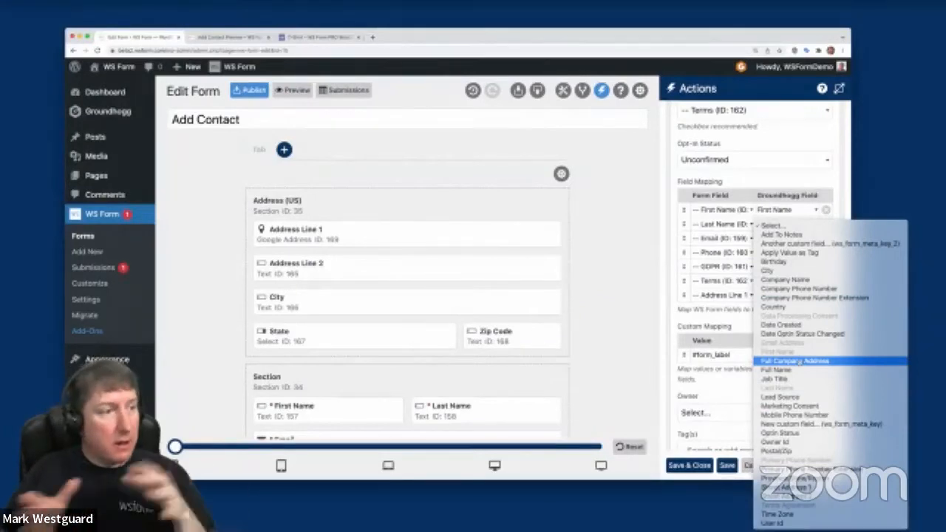
click(727, 330)
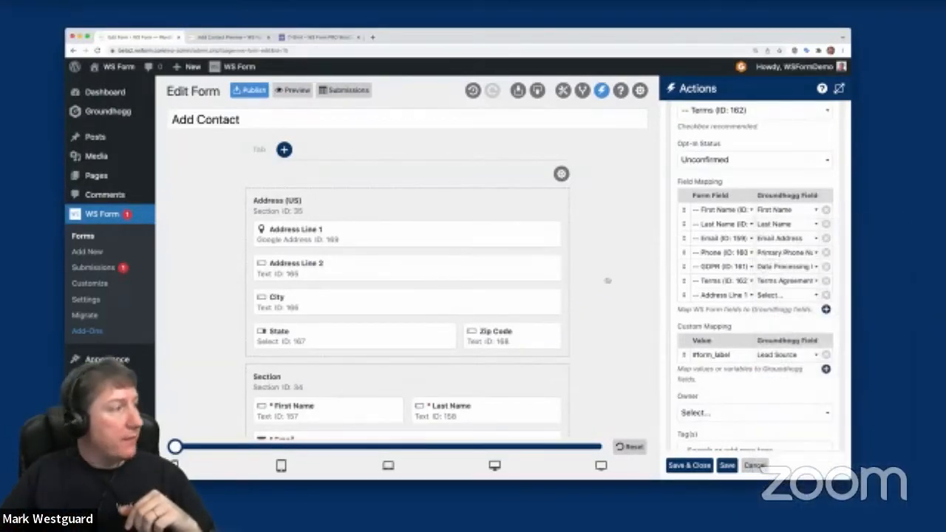
Create a new form from the Groundhogg template Add Contact Advanced
click(85, 252)
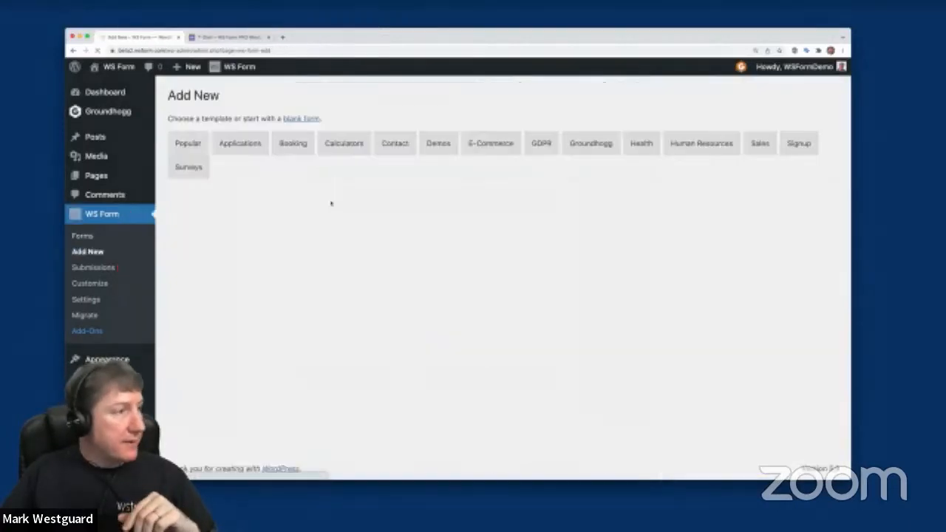
click(613, 141)
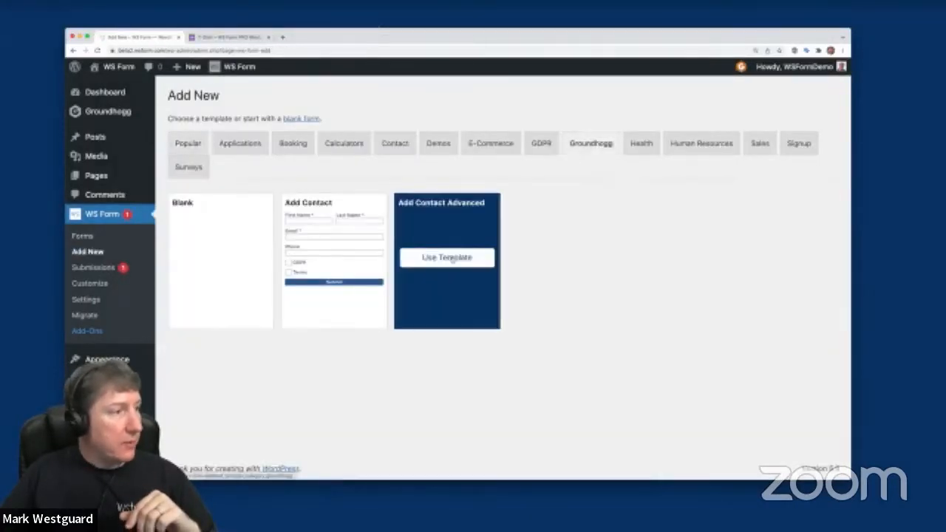
click(448, 256)
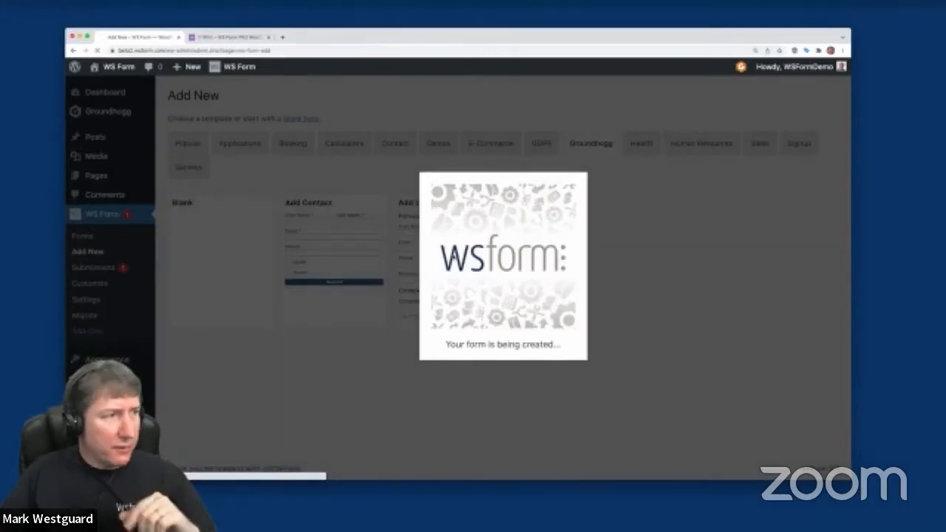
Review the new form's sections, from Personal Information and Company Information through Location, Files and Compliance
scroll(454, 256, down, 5)
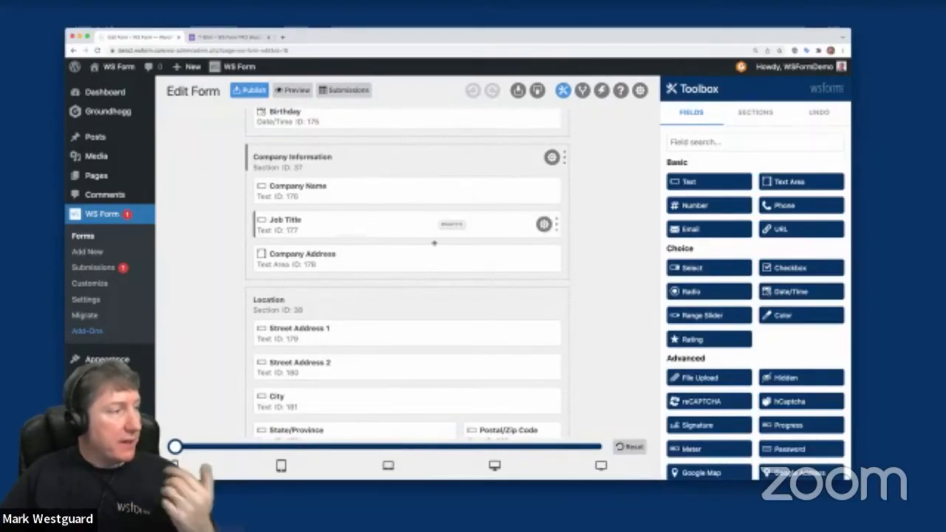
scroll(437, 255, down, 3)
scroll(437, 256, down, 2)
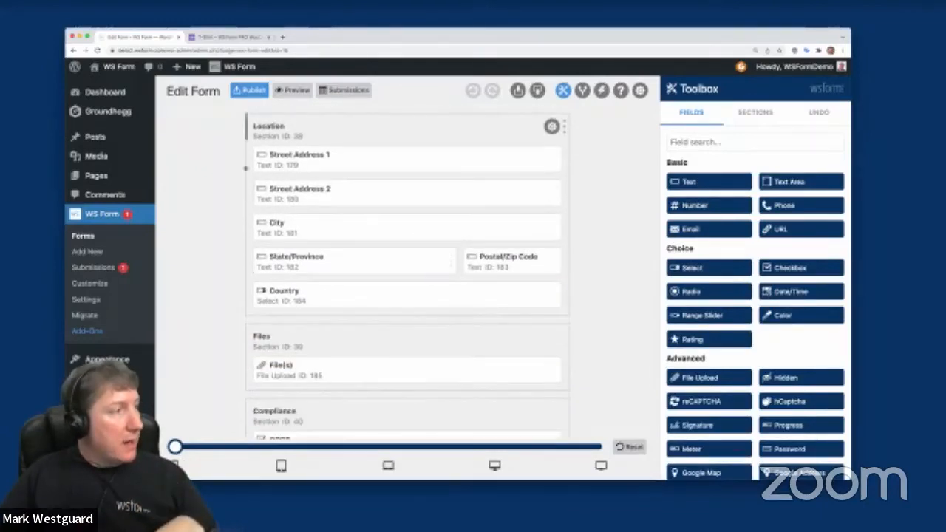
scroll(450, 337, down, 3)
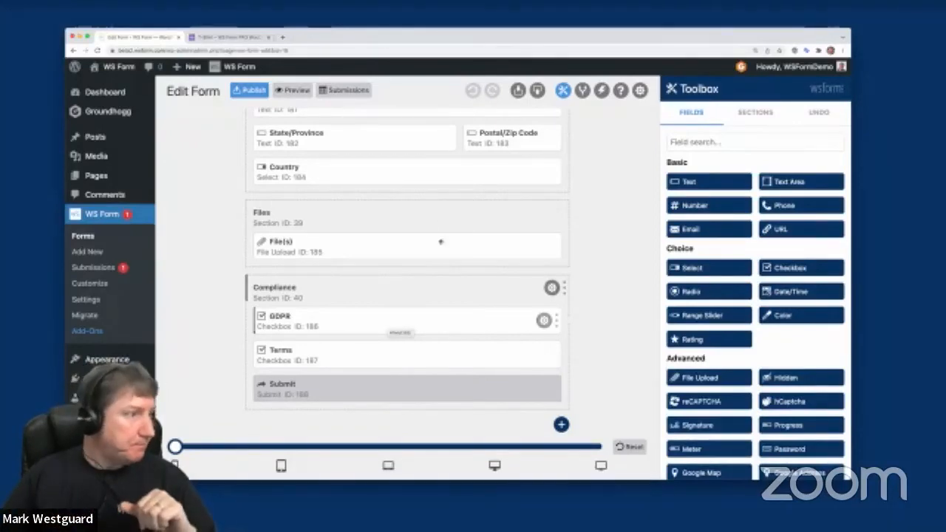
scroll(422, 251, up, 10)
scroll(423, 252, down, 10)
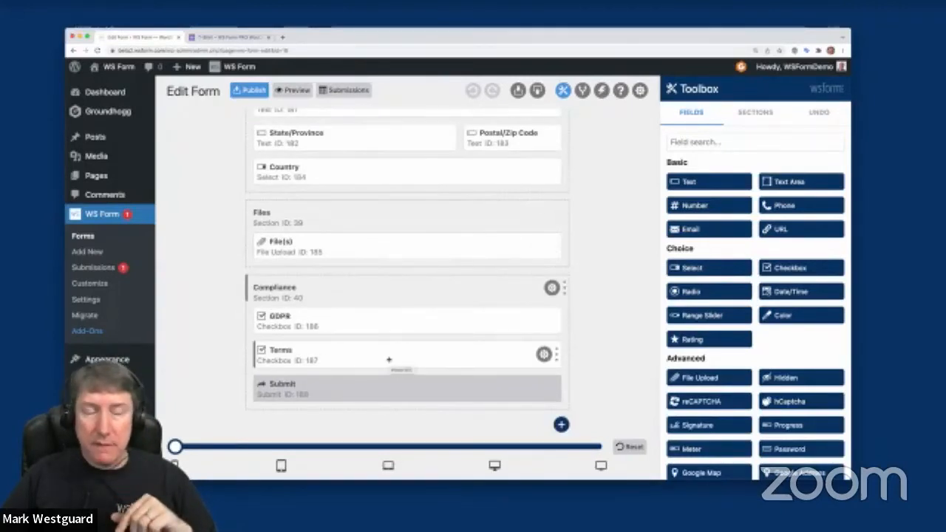
scroll(389, 360, up, 10)
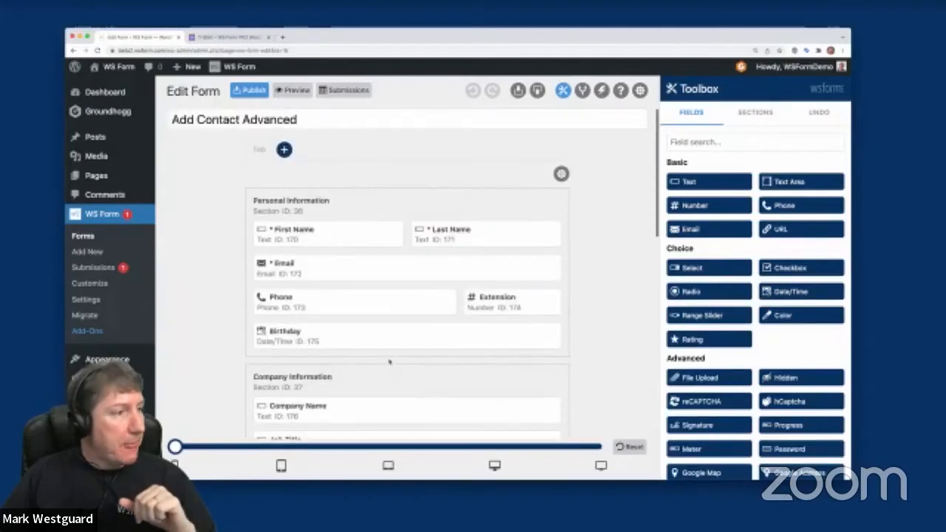
scroll(389, 359, down, 10)
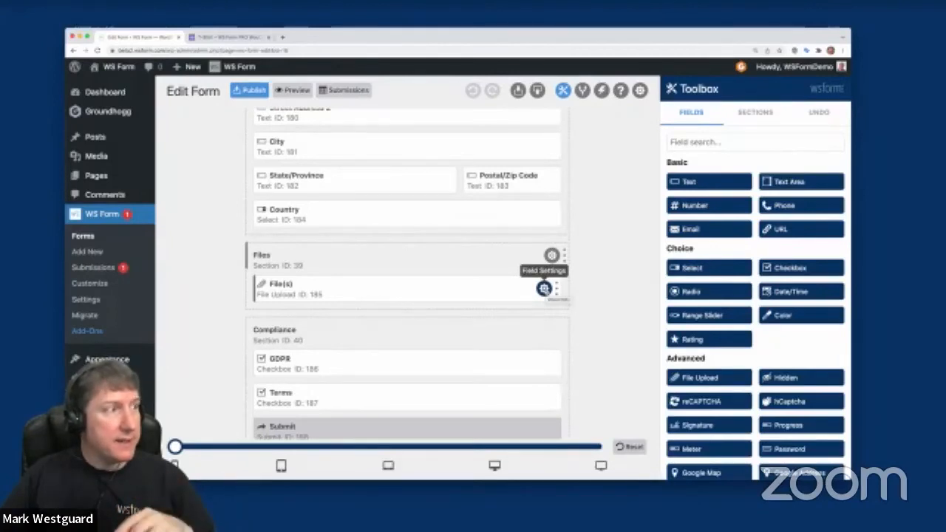
Preview the Add Contact Advanced form and open the file chooser of its Files upload area, then cancel it
click(294, 90)
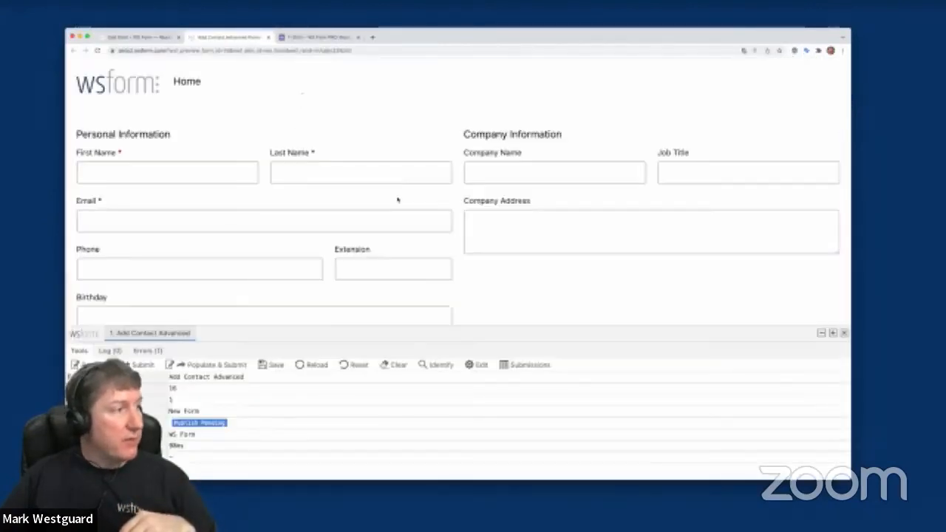
scroll(397, 199, down, 10)
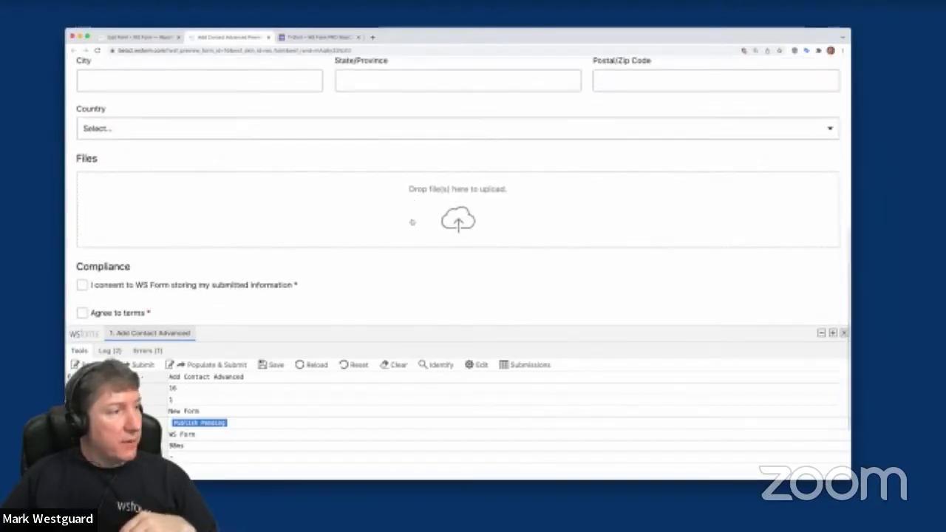
click(468, 228)
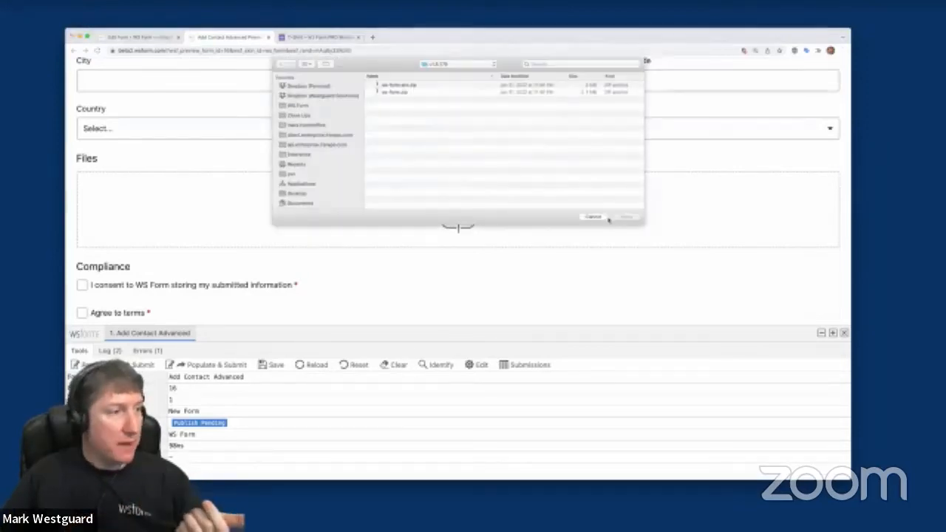
click(598, 217)
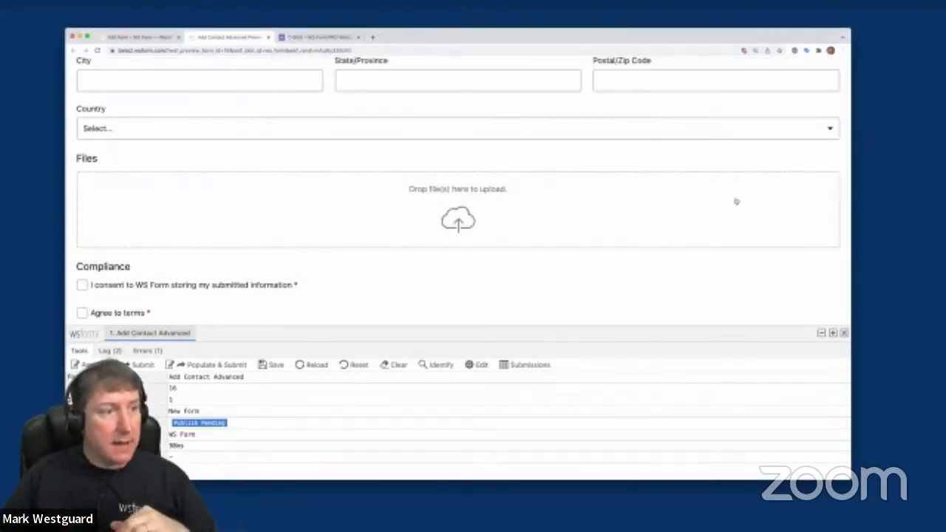
Test the Files upload area by capturing part of the screen and adding the screenshot file, then remove the uploaded file
drag(331, 57, 564, 243)
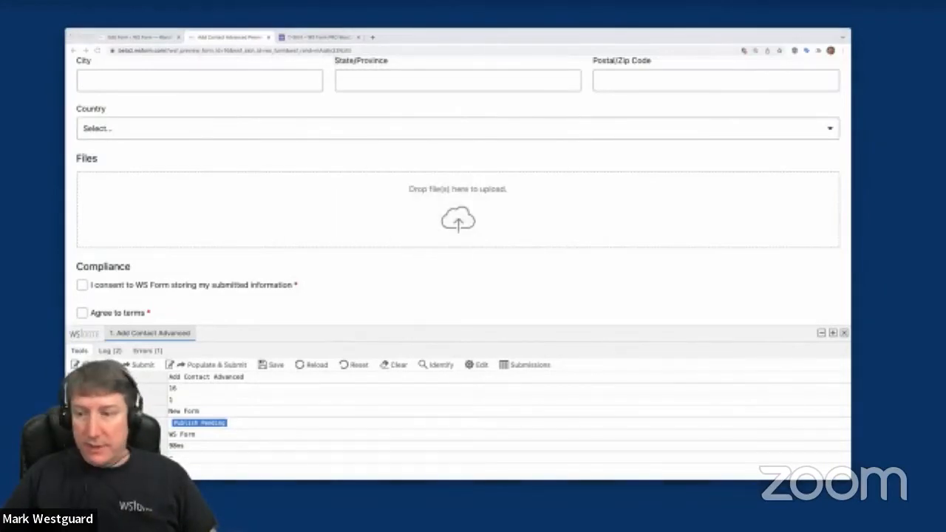
key(super+n)
drag(756, 310, 414, 211)
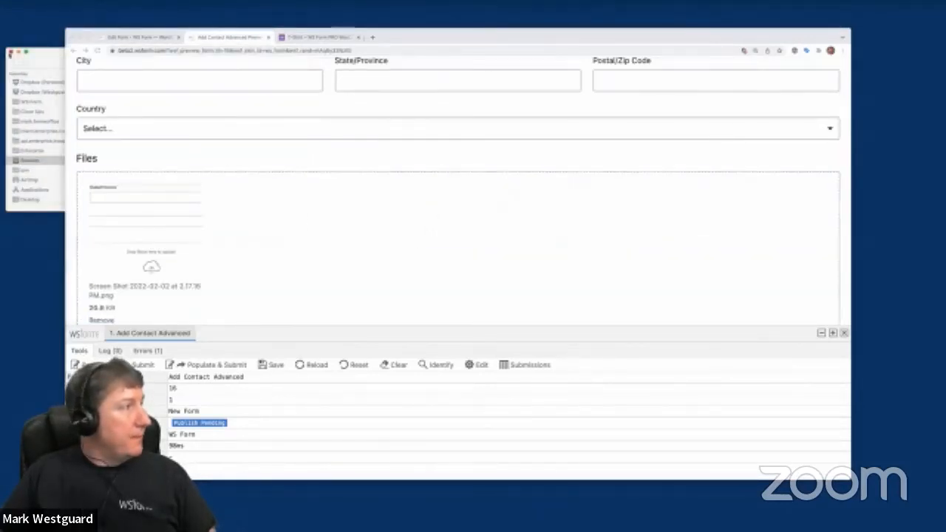
click(10, 53)
scroll(220, 284, down, 1)
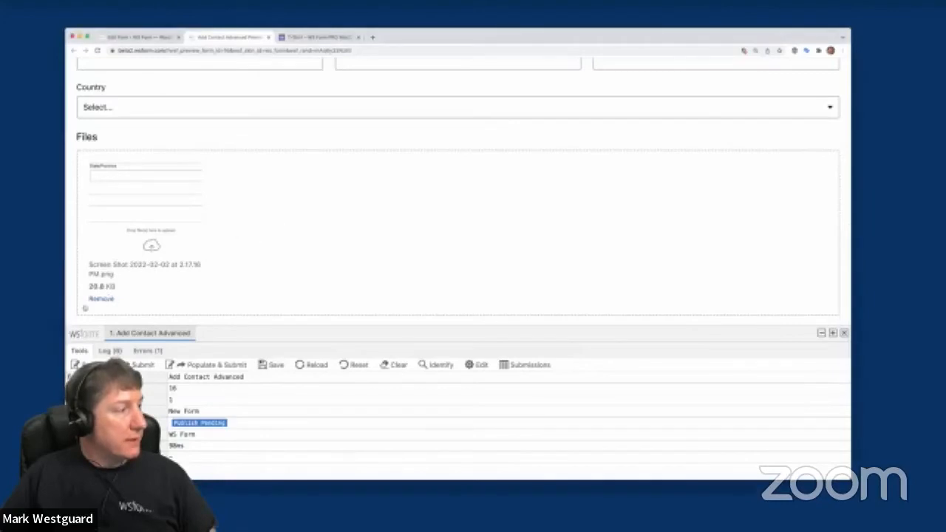
click(96, 301)
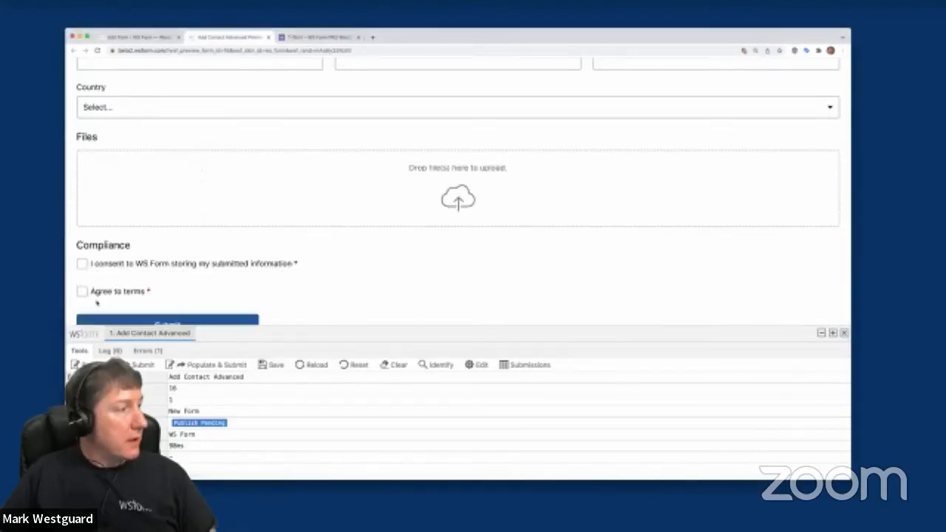
Leave the form preview and open the inactive Start From Scratch - Copy funnel in Groundhogg for editing
click(116, 39)
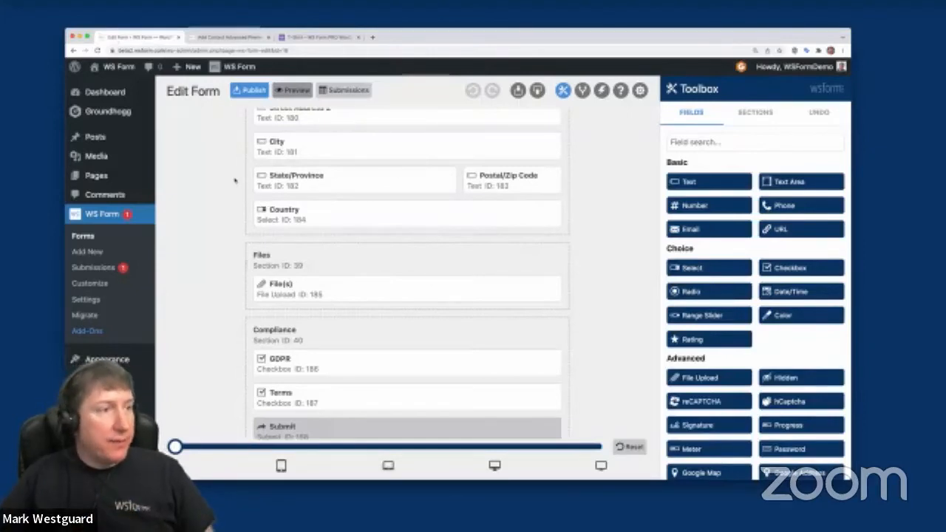
scroll(235, 180, up, 10)
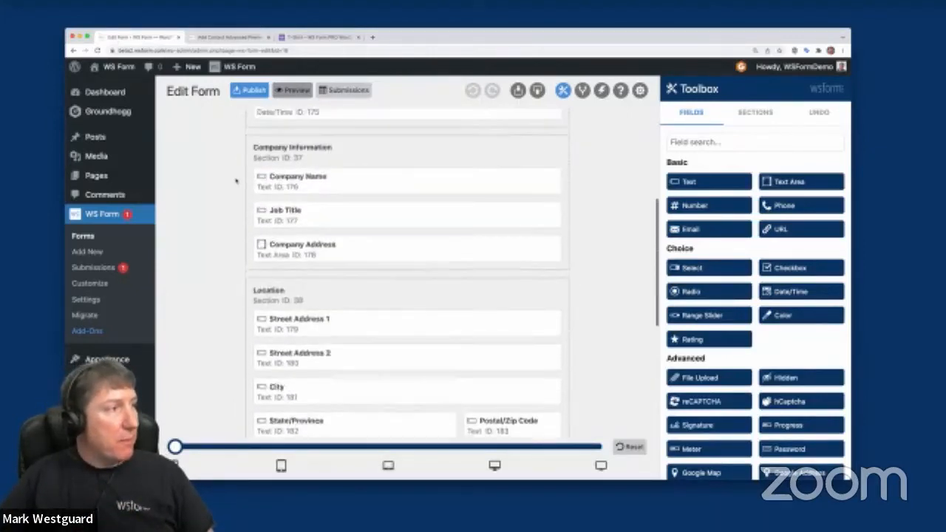
mouse_move(107, 116)
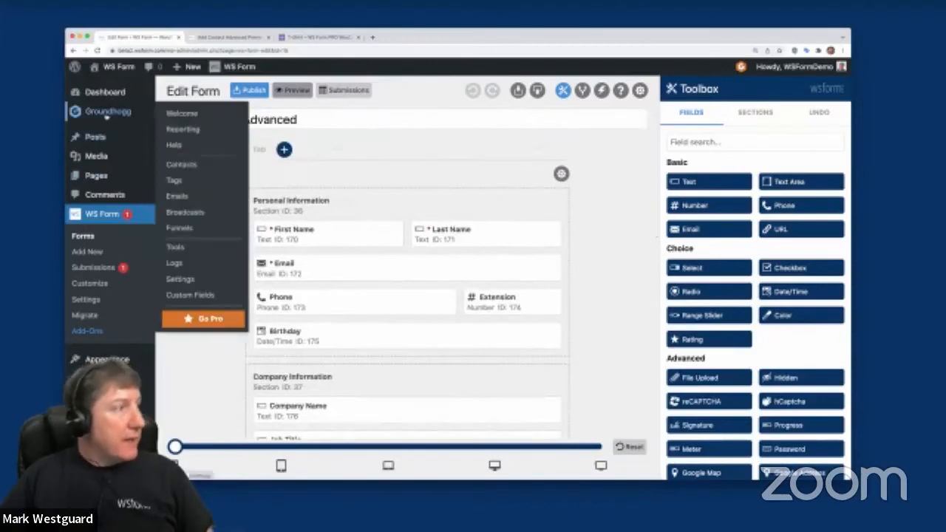
click(180, 228)
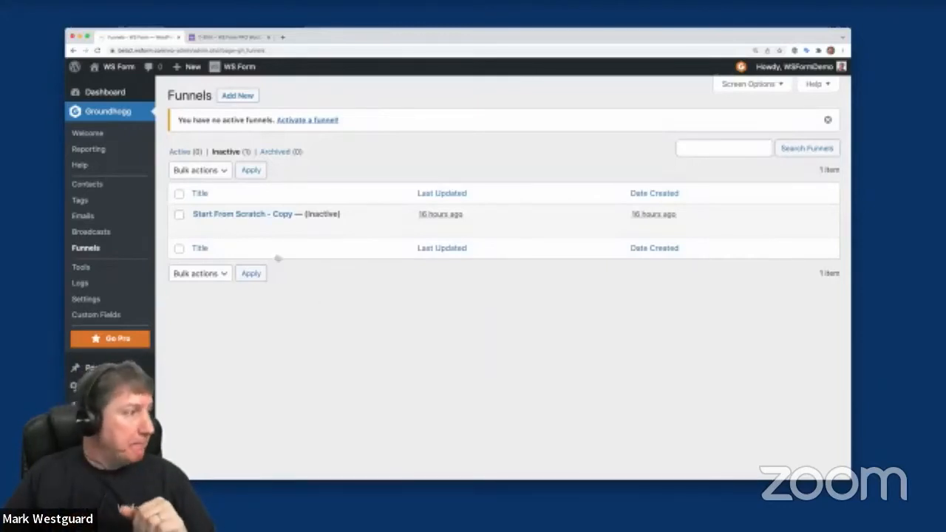
click(237, 214)
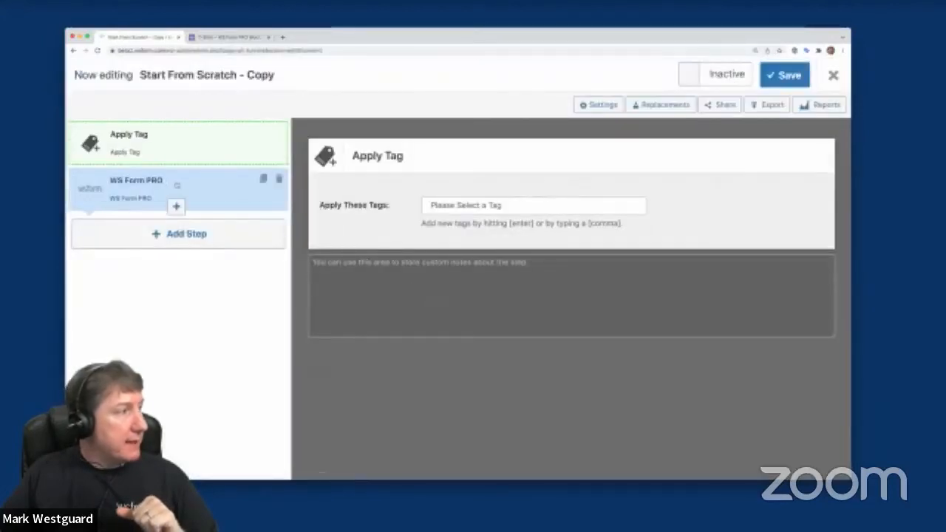
Move the WS Form PRO step above Apply Tag, then delete both steps from the funnel
drag(190, 182, 190, 138)
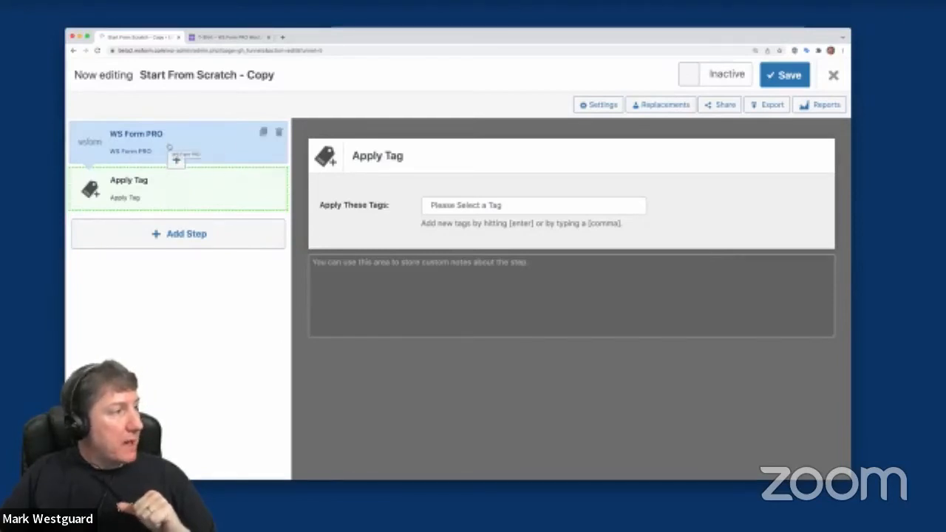
click(278, 133)
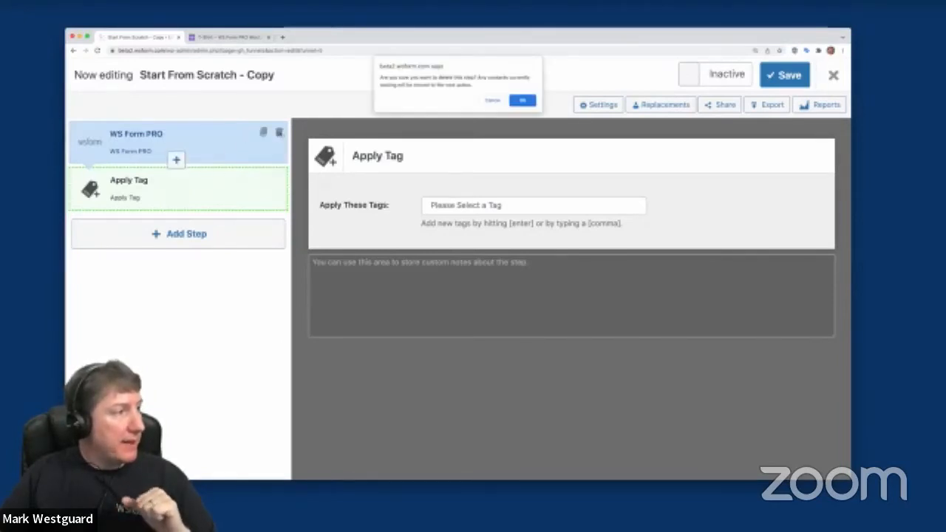
click(522, 96)
click(279, 133)
click(512, 102)
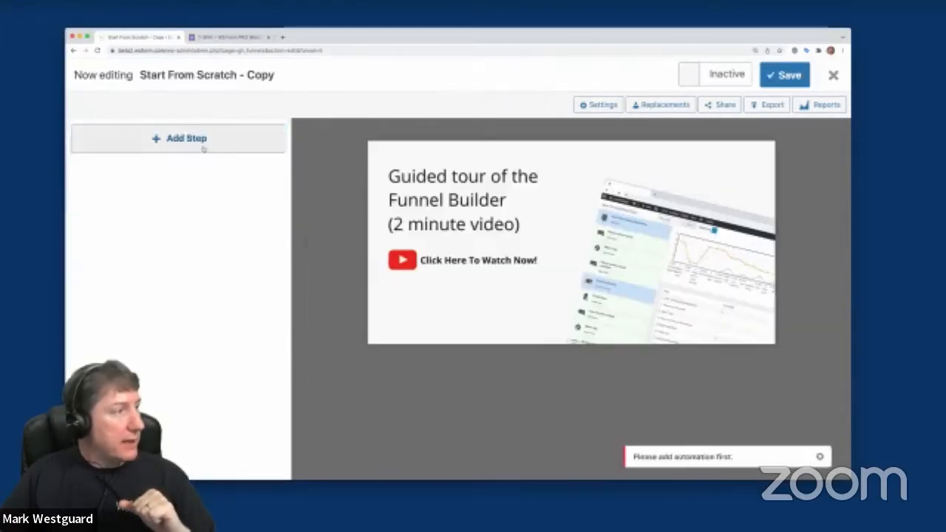
Add a WS Form PRO benchmark for forms Add Contact (ID: 14) and Add Contact Advanced (ID: 16), with the mode Submitted
click(169, 138)
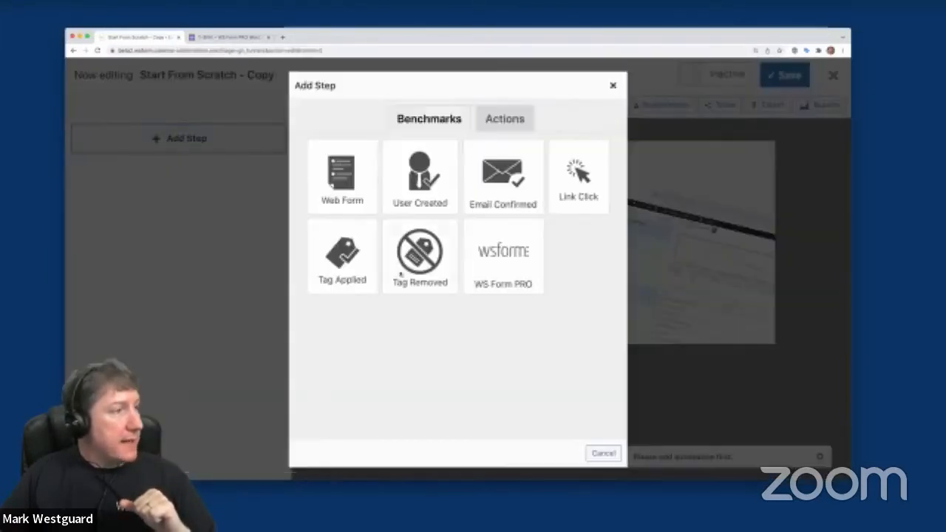
click(503, 251)
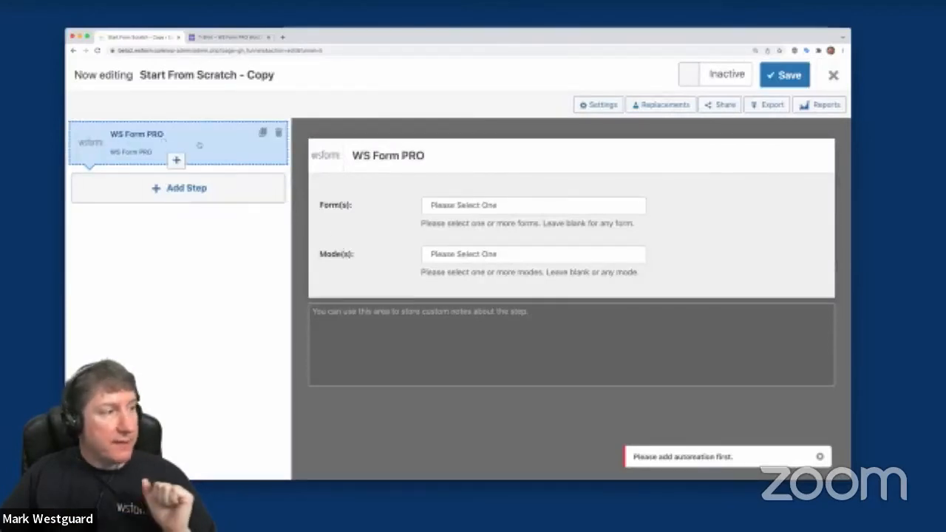
click(482, 206)
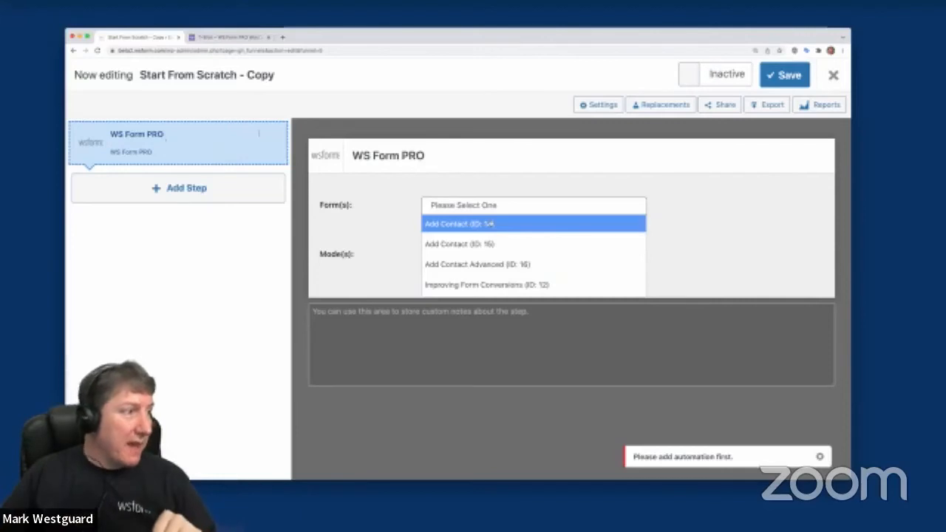
click(448, 223)
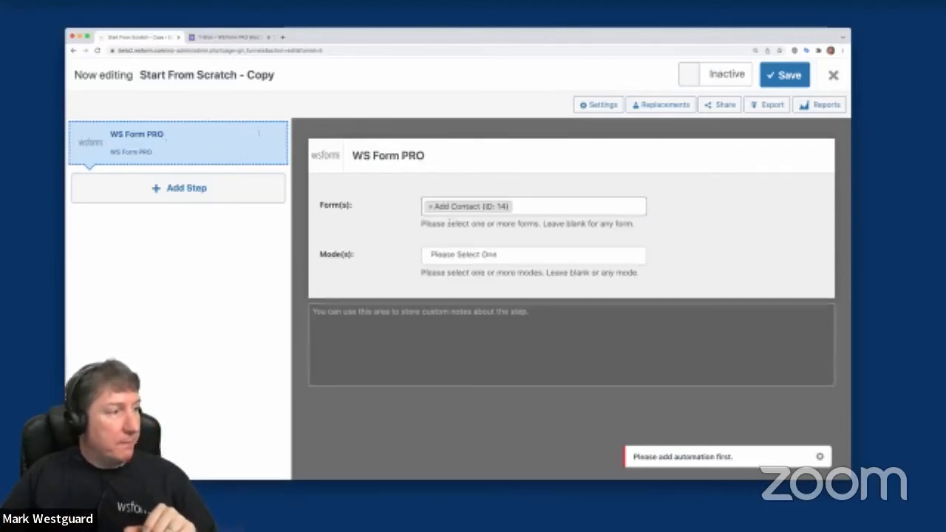
click(528, 208)
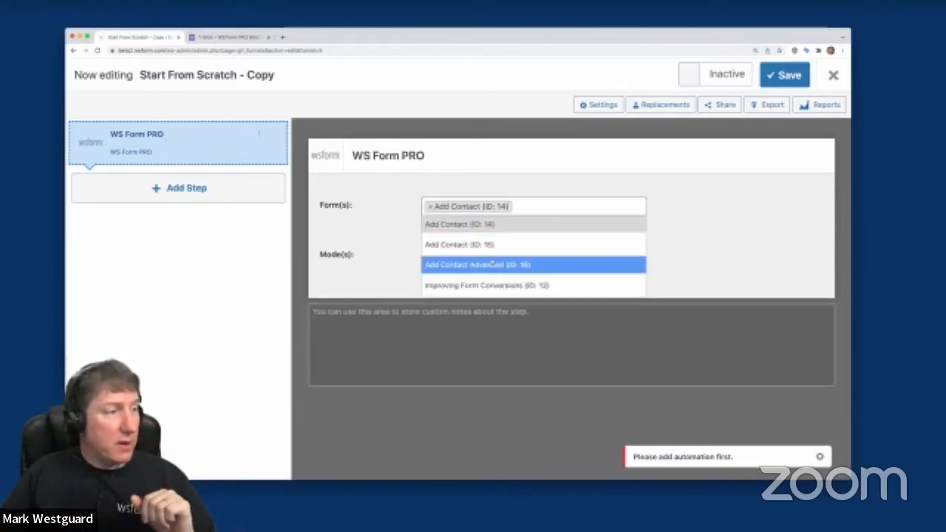
click(485, 264)
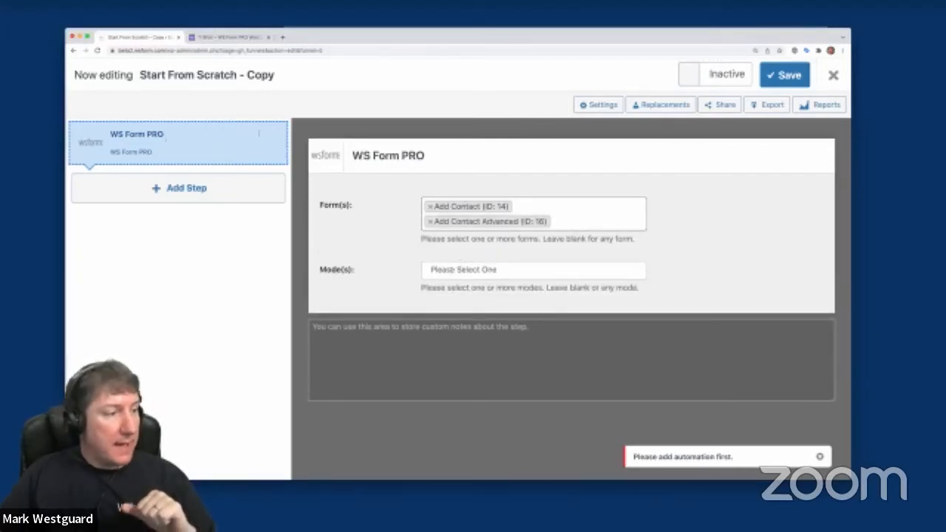
click(462, 270)
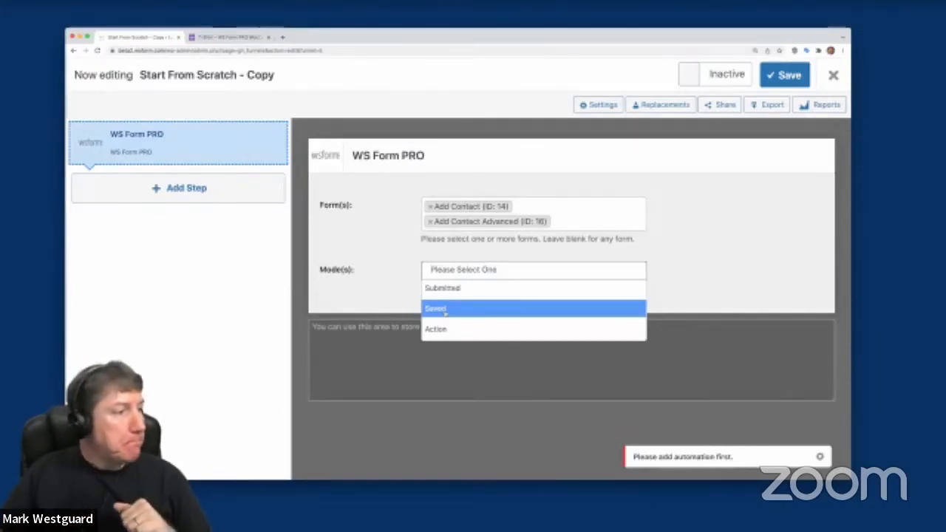
click(452, 289)
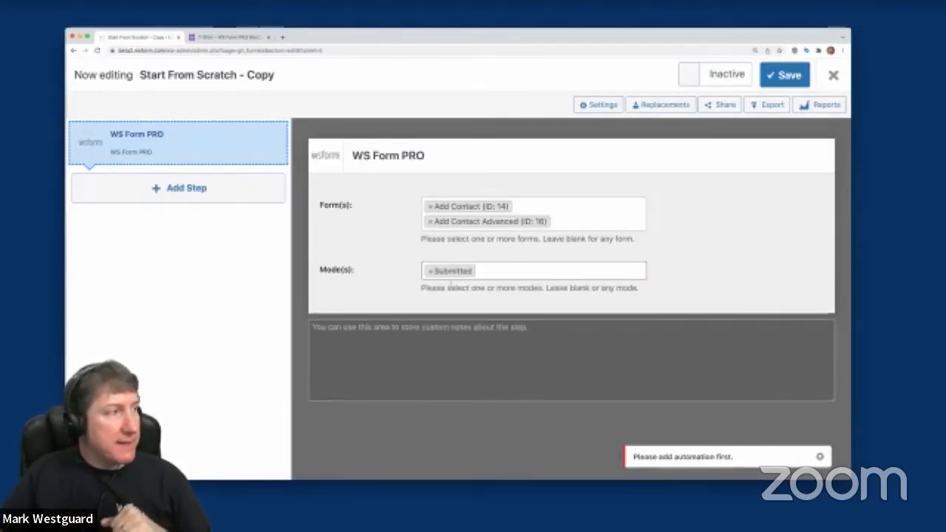
Add a Send Email action after the WS Form PRO benchmark, then leave the funnel editor
click(165, 195)
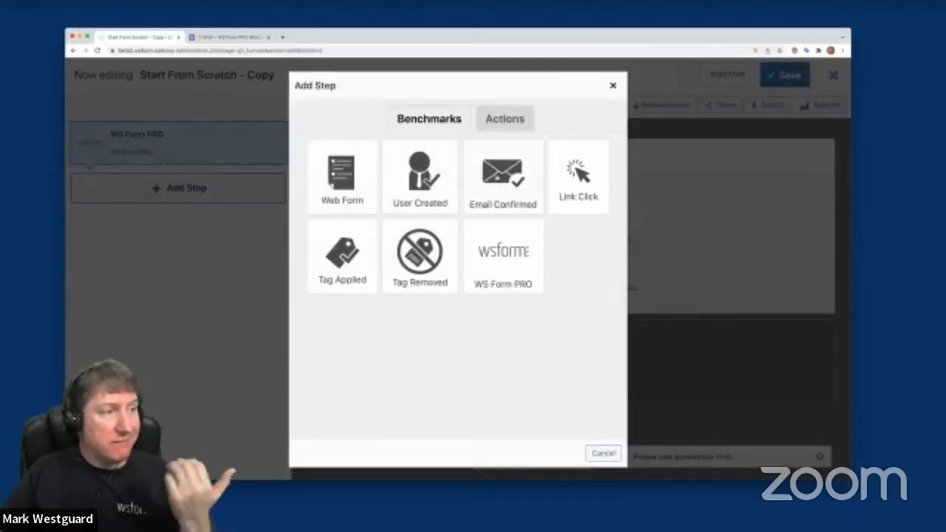
click(505, 119)
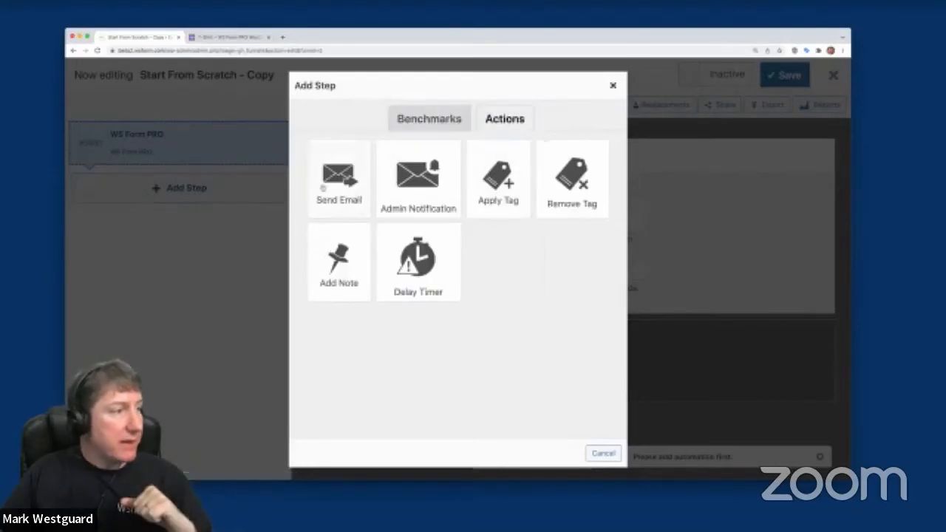
click(322, 188)
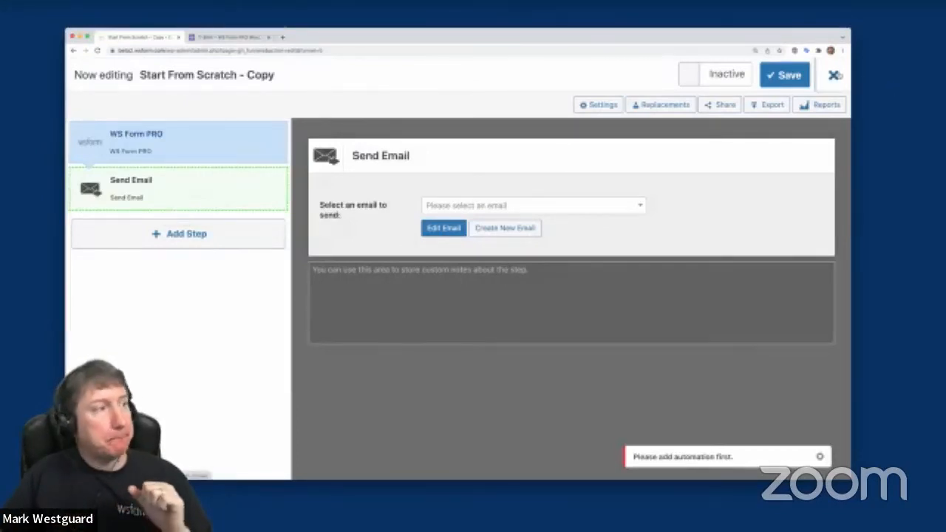
click(833, 75)
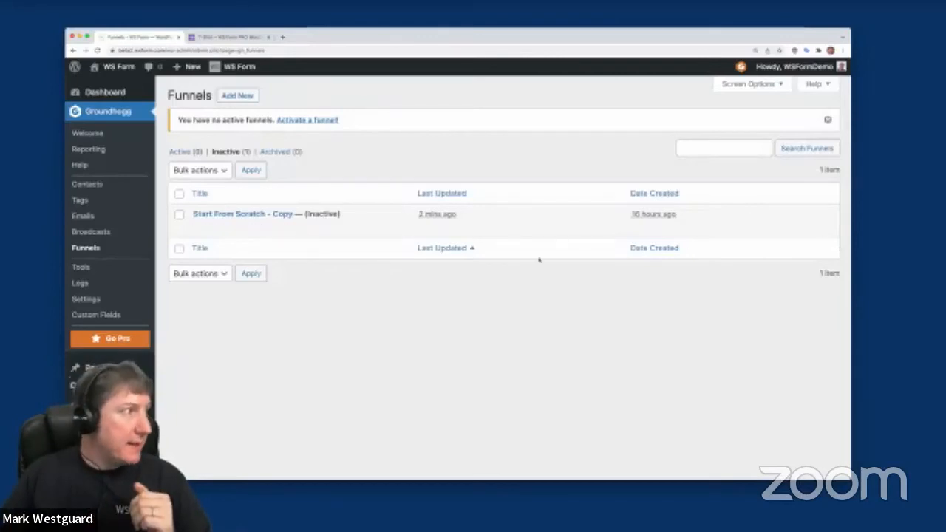
Open the WS Form tab in Groundhogg's custom fields and examine the field types available for the first custom field
click(117, 322)
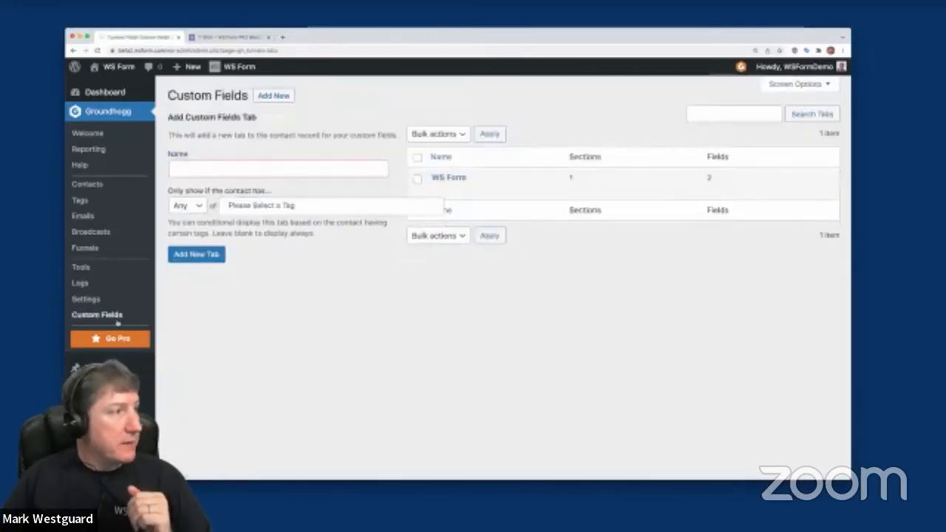
click(450, 178)
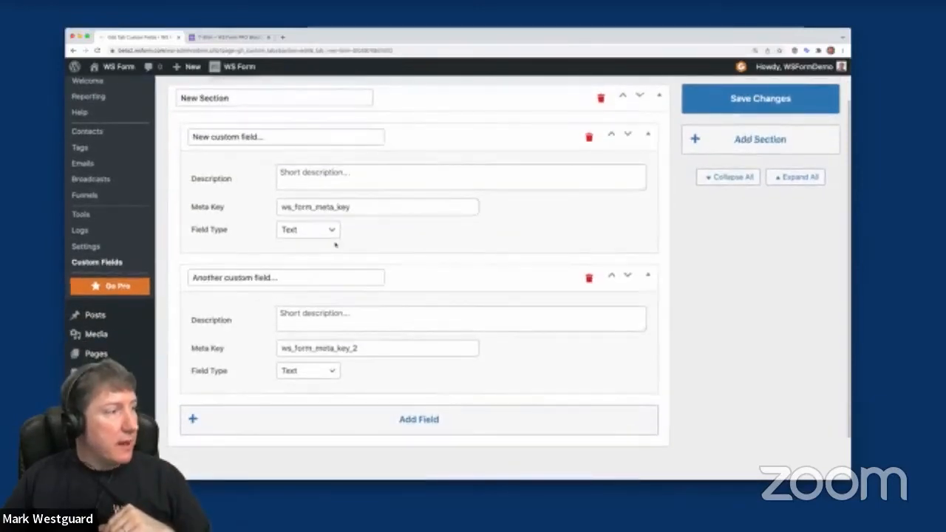
click(307, 229)
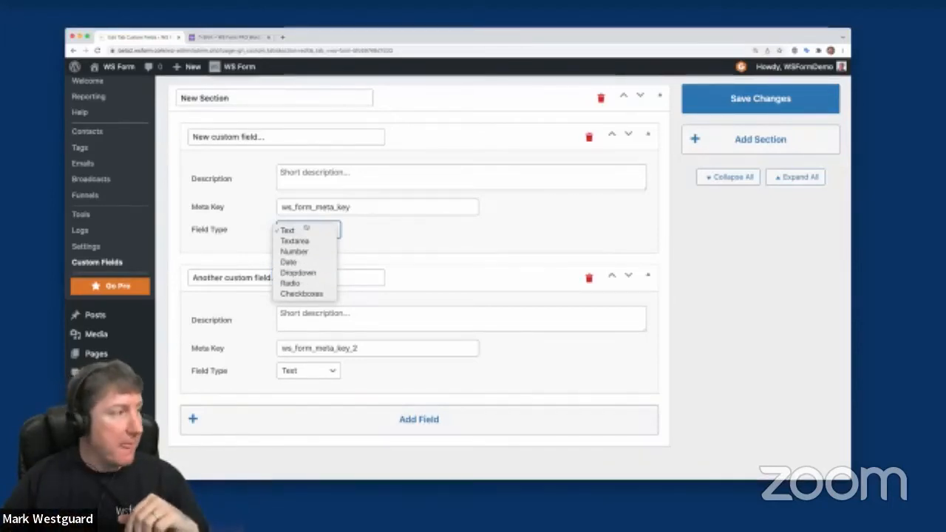
click(174, 247)
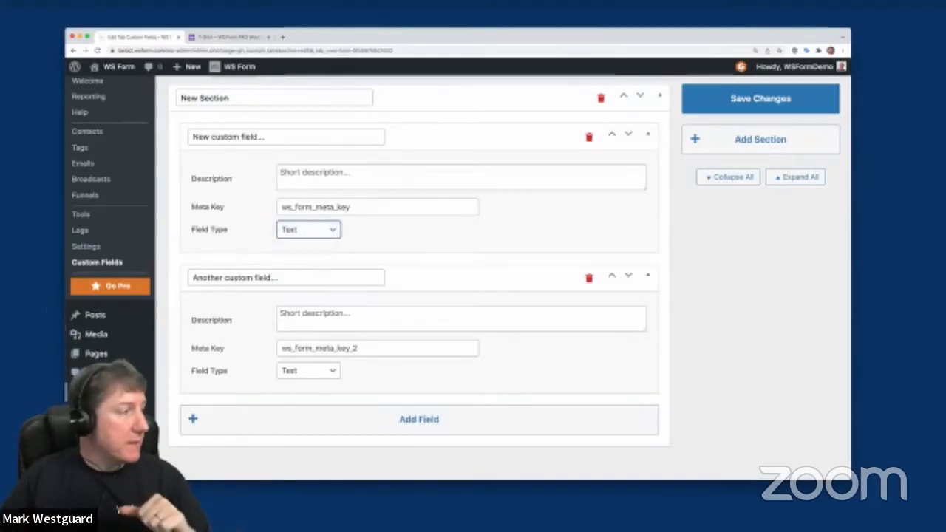
Open the Add Contact form (ID 14), insert a Select field above First Name, and display its options settings
click(102, 392)
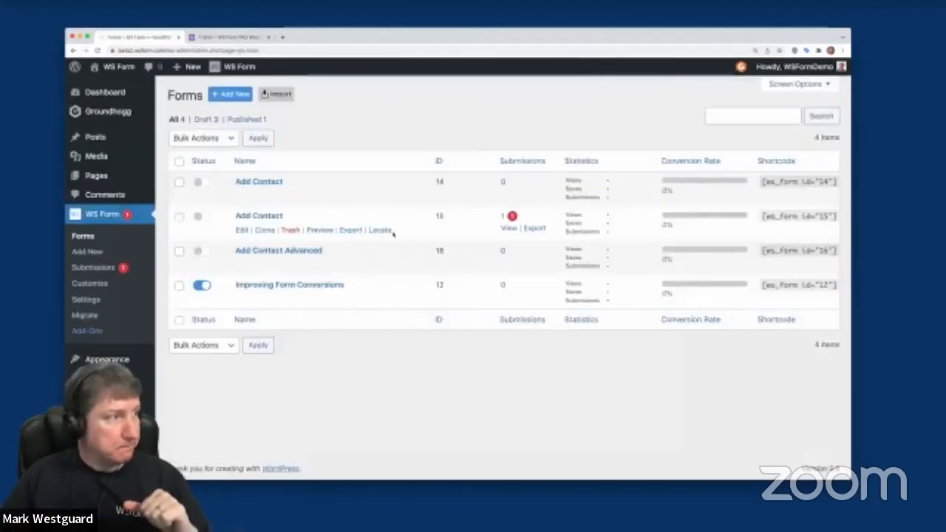
click(248, 182)
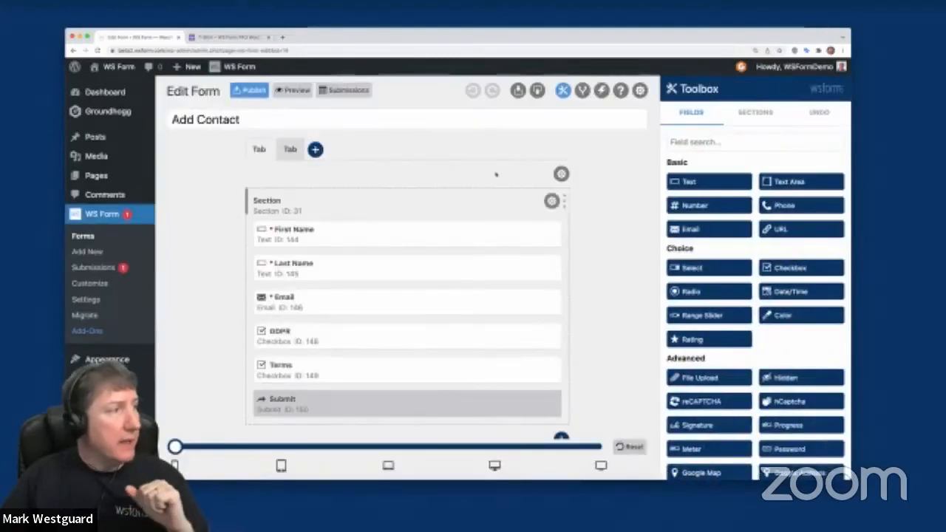
drag(707, 271, 323, 234)
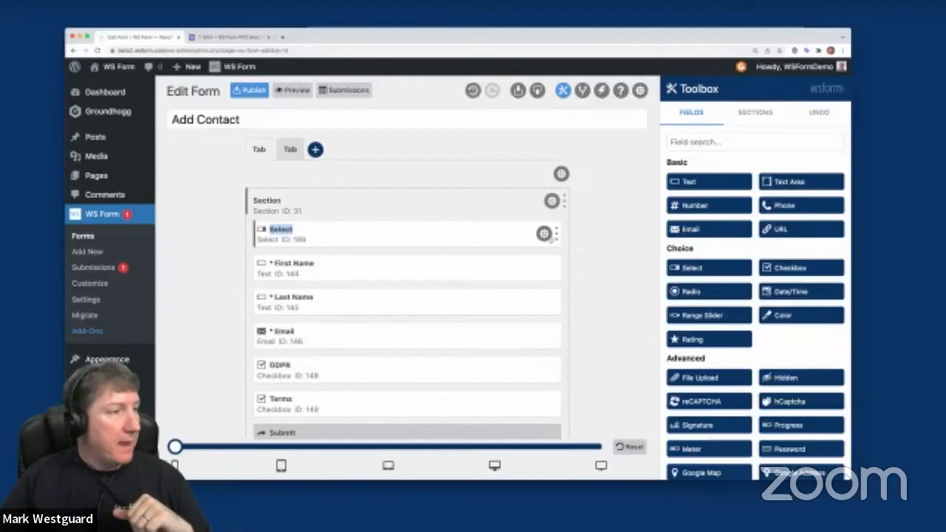
click(544, 234)
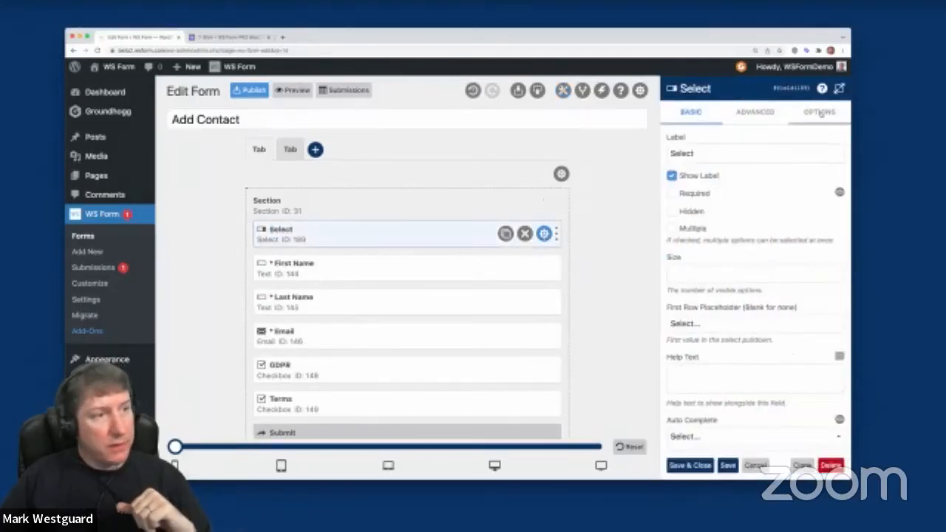
click(820, 113)
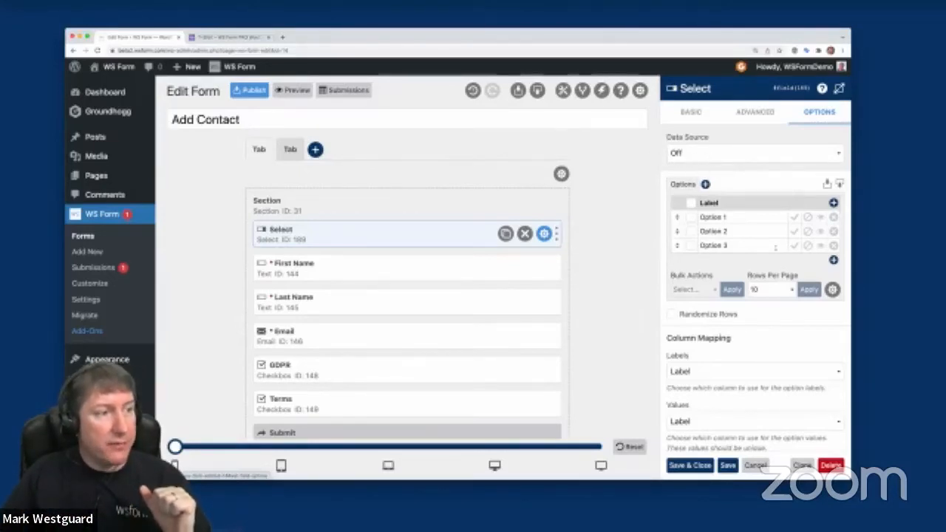
Try adding blank rows to the Select field's options, then remove them
click(832, 260)
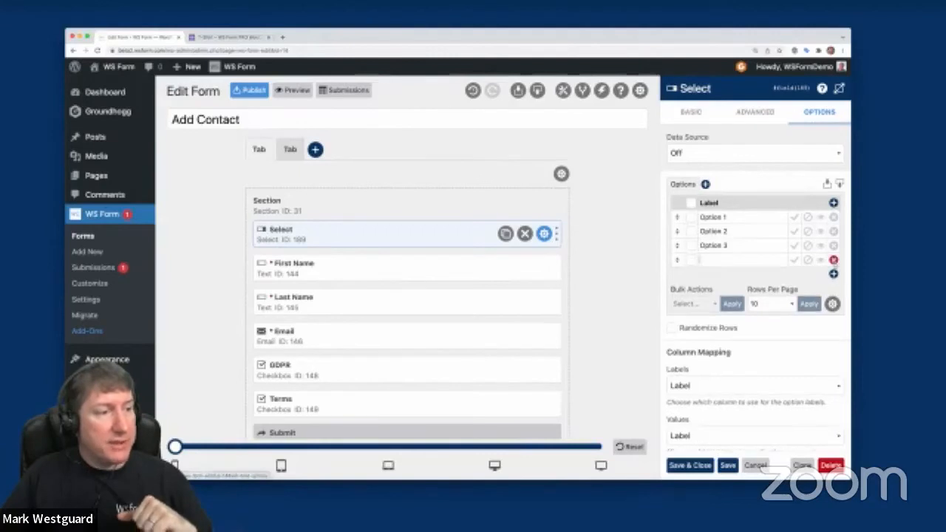
click(833, 274)
click(834, 275)
click(833, 260)
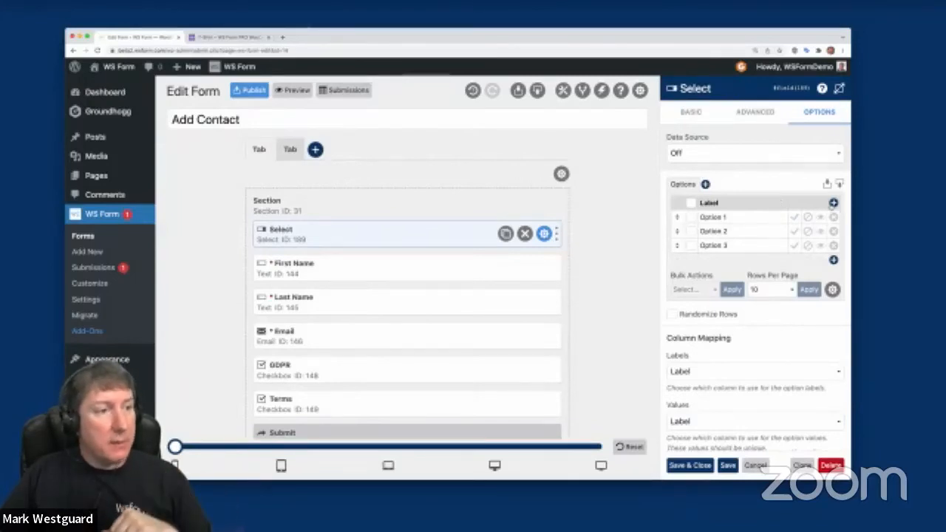
Add a column named Value to the Select field's options and enter 1, 2 and 3 for the three options
click(833, 203)
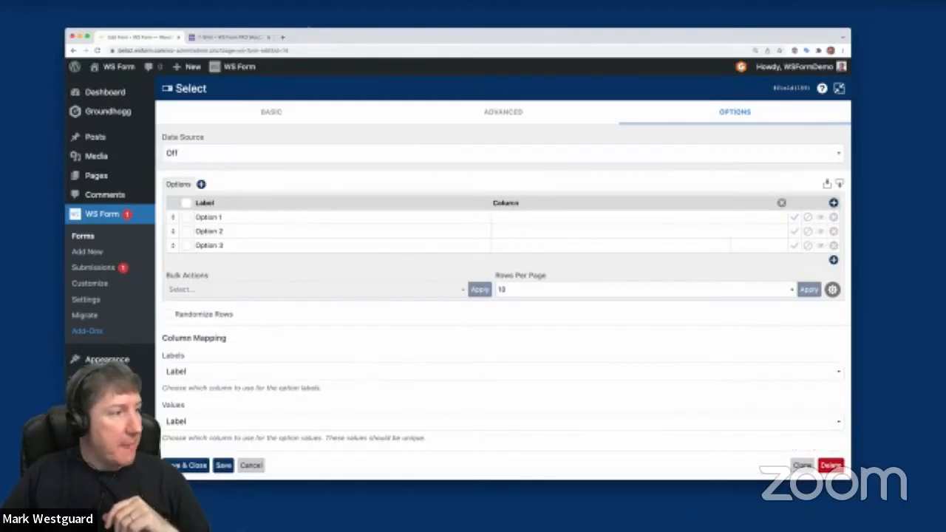
double_click(506, 202)
text(Value)
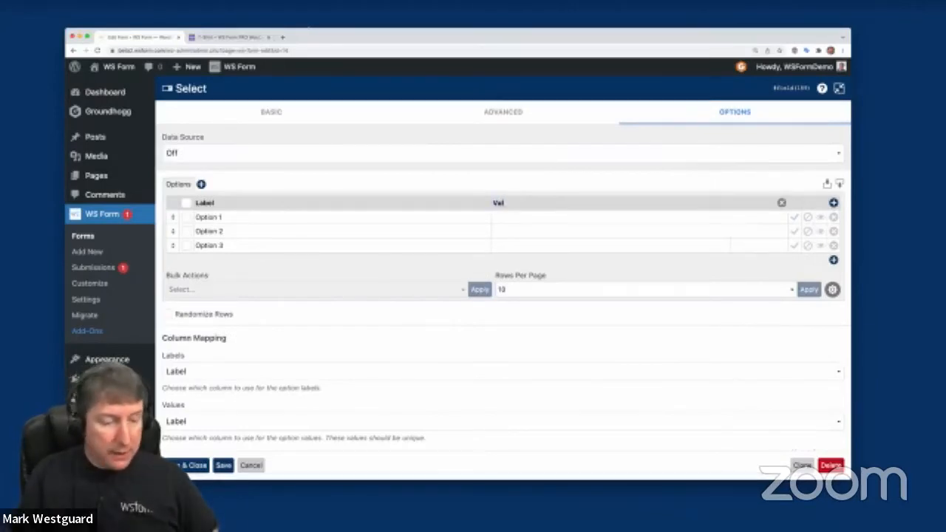
click(509, 217)
text(1)
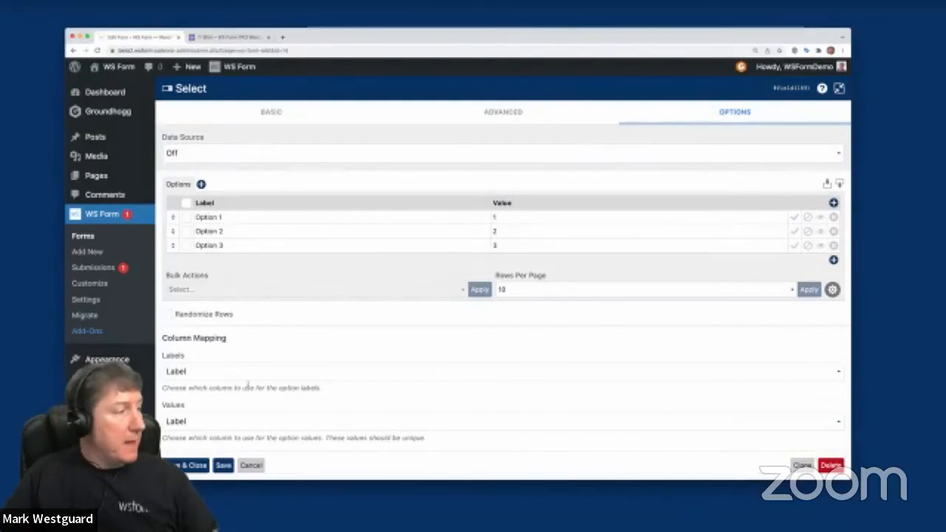
Map the Select field's option values to the Value column
scroll(187, 335, down, 2)
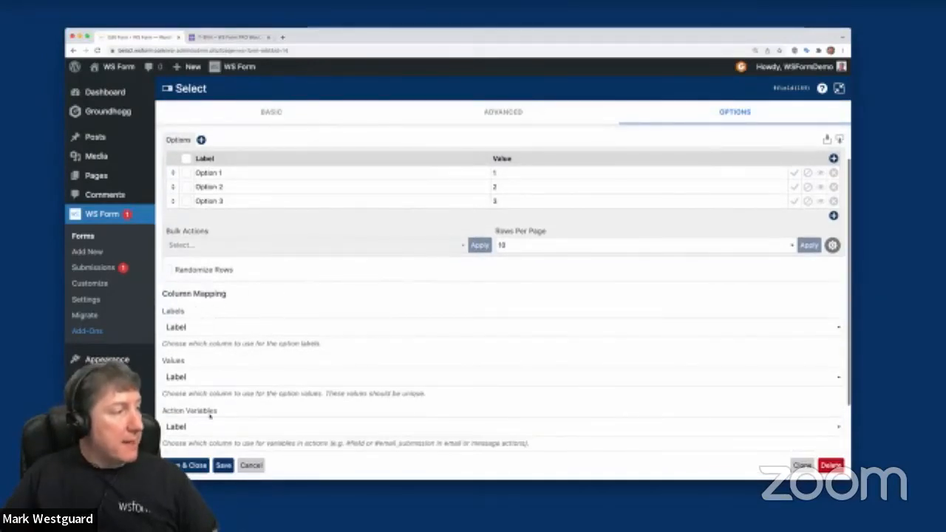
click(202, 377)
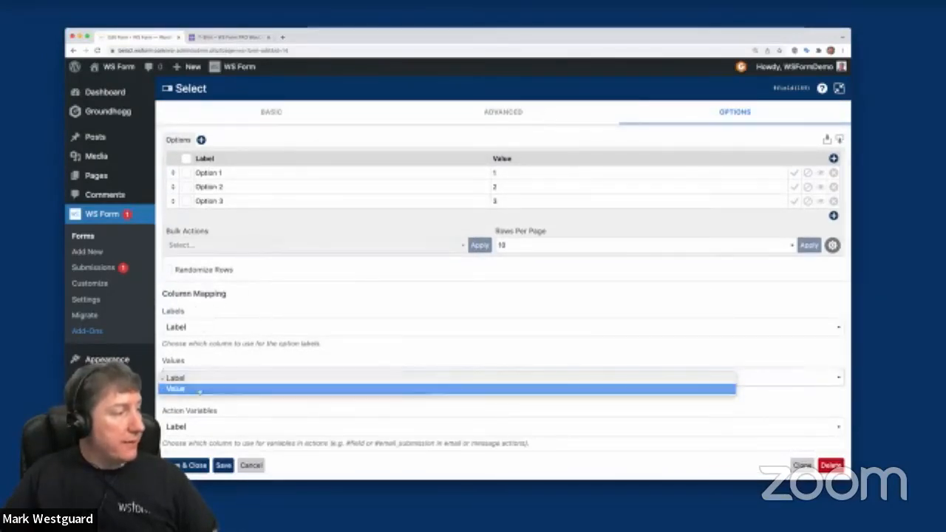
click(195, 389)
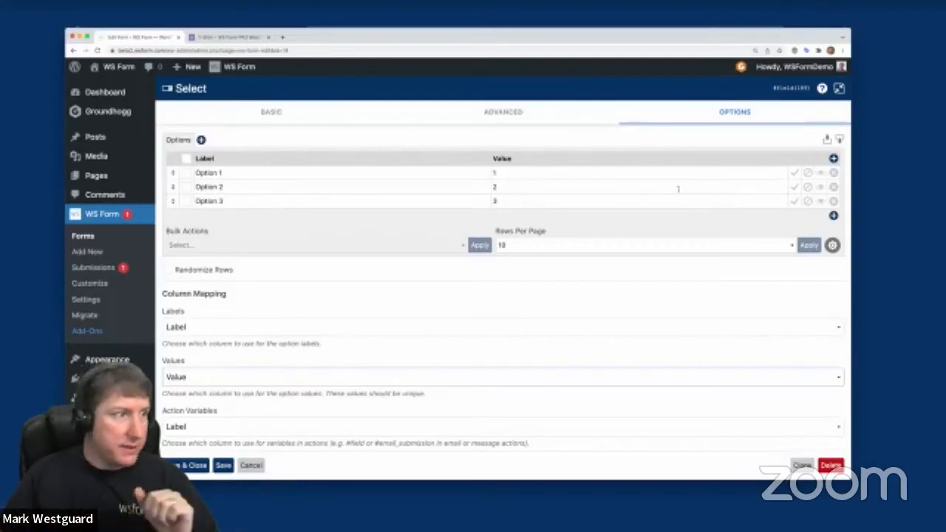
Set the Select field's data source to Preset and fill its options from the Countries (Full) preset
scroll(631, 216, up, 2)
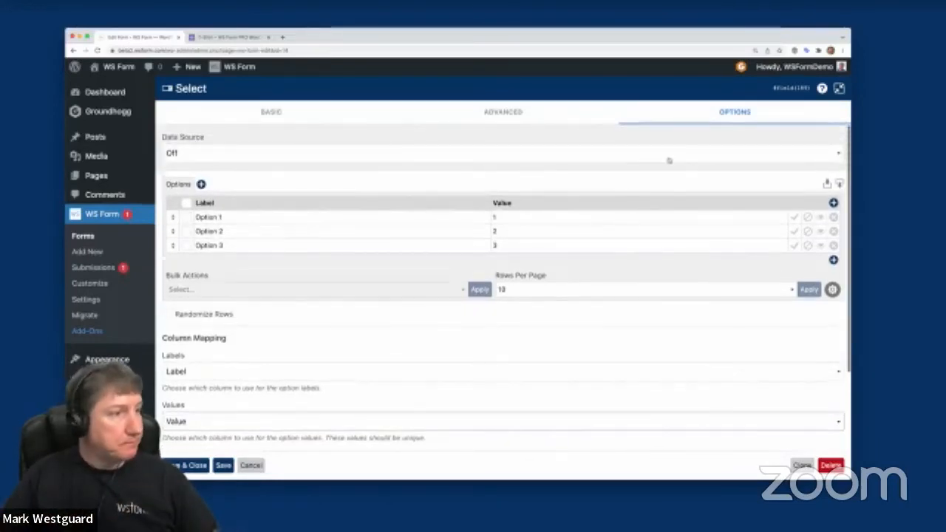
click(264, 155)
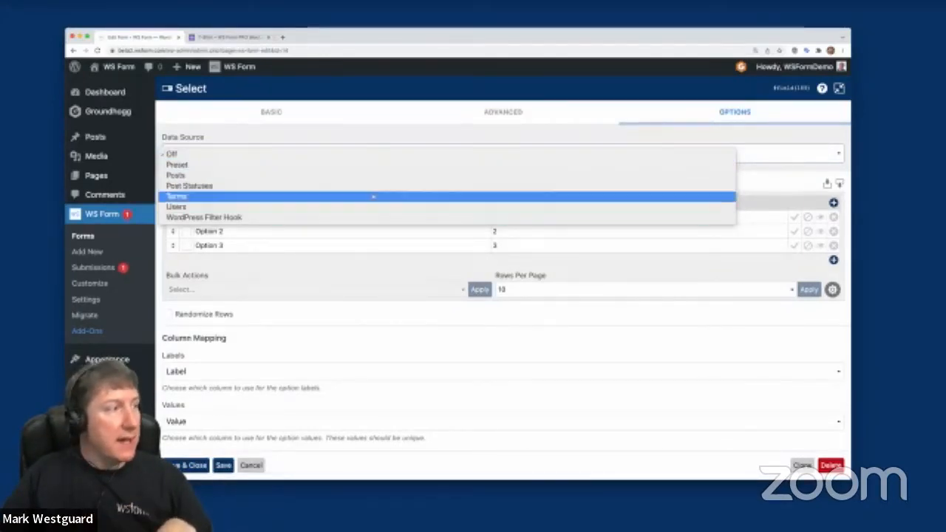
click(307, 165)
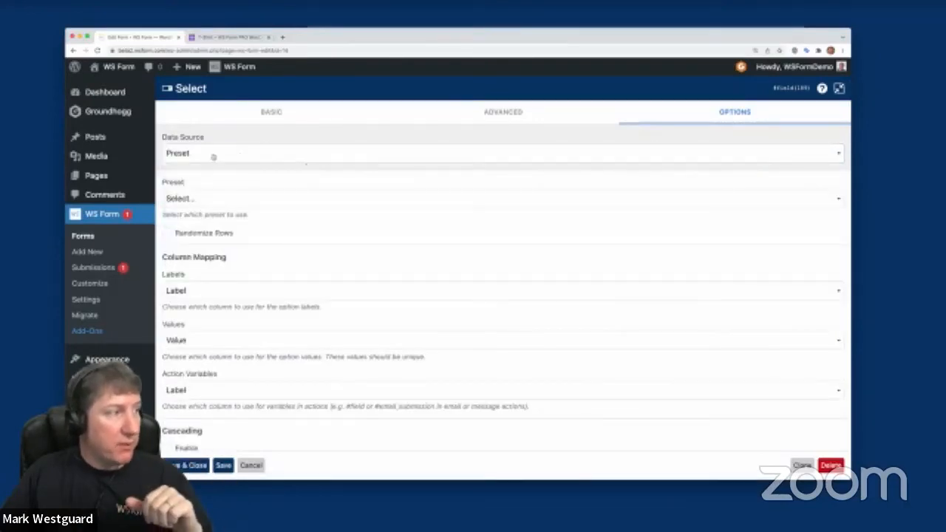
click(400, 199)
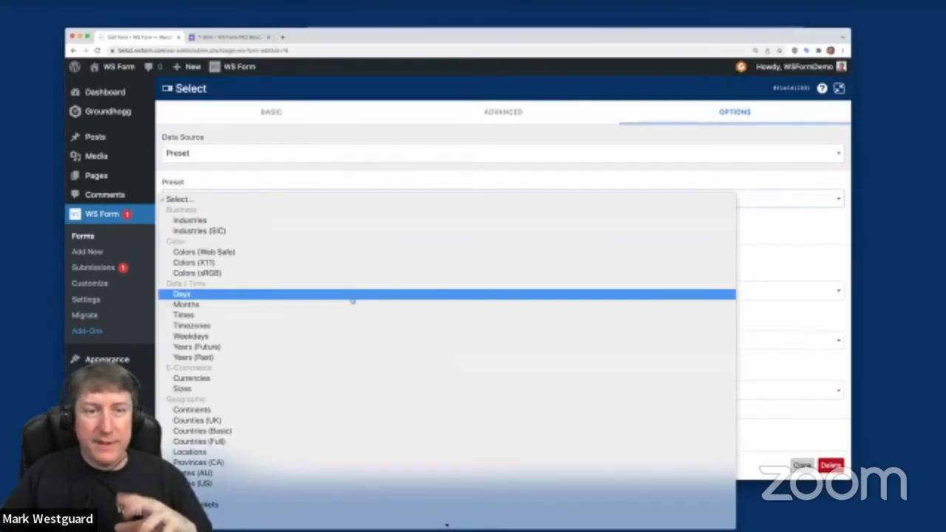
scroll(352, 298, down, 2)
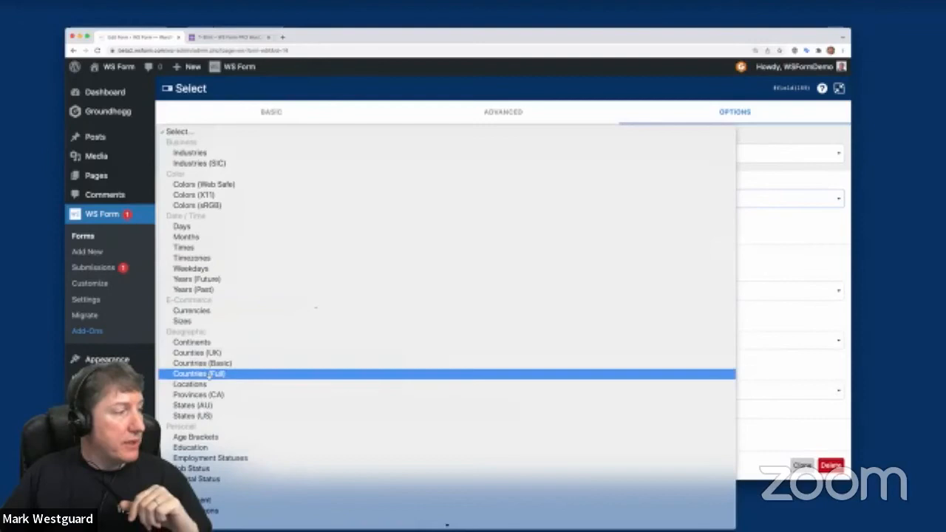
click(199, 374)
click(473, 236)
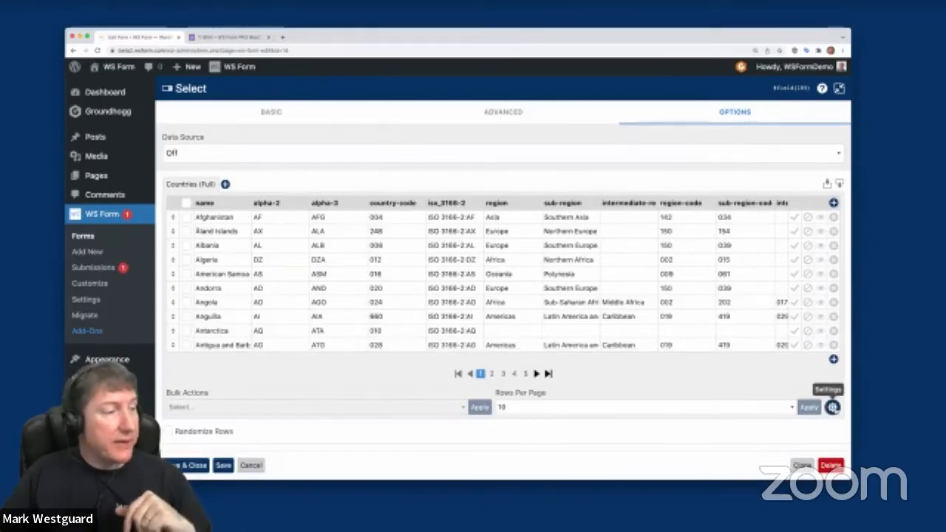
Auto-group the Select field's Countries (Full) options by region and save the field
click(832, 406)
scroll(510, 399, down, 2)
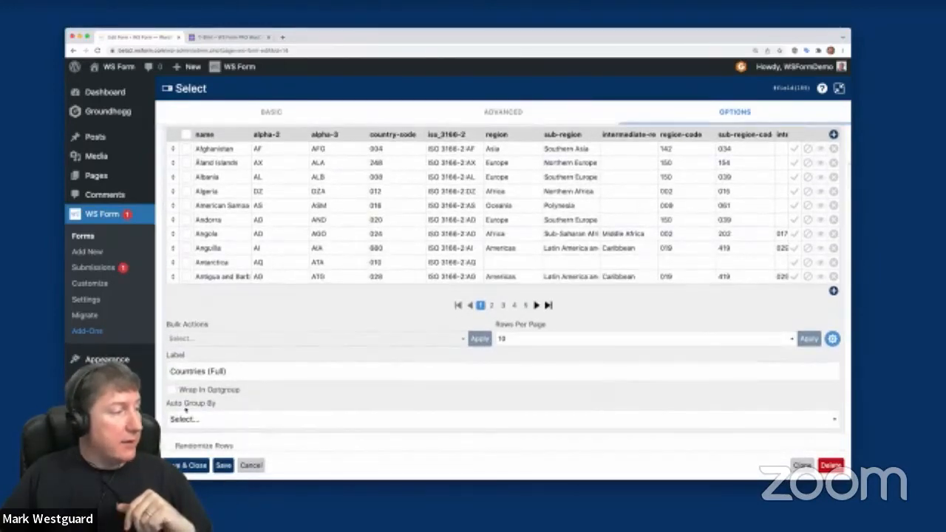
click(201, 418)
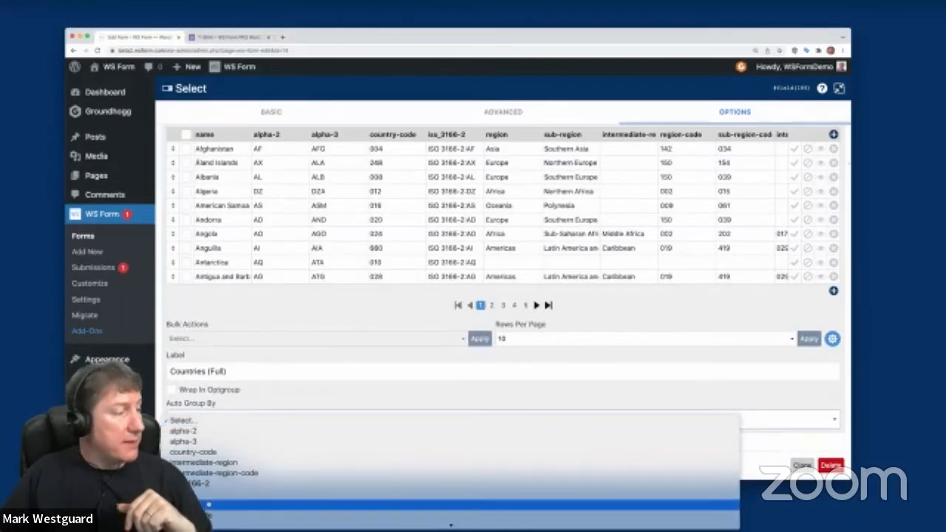
click(207, 506)
scroll(276, 311, up, 1)
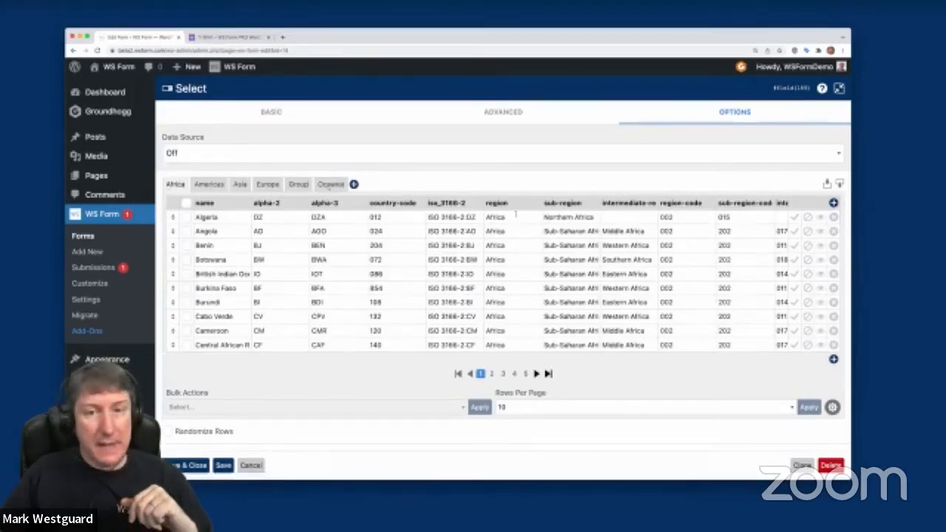
click(185, 464)
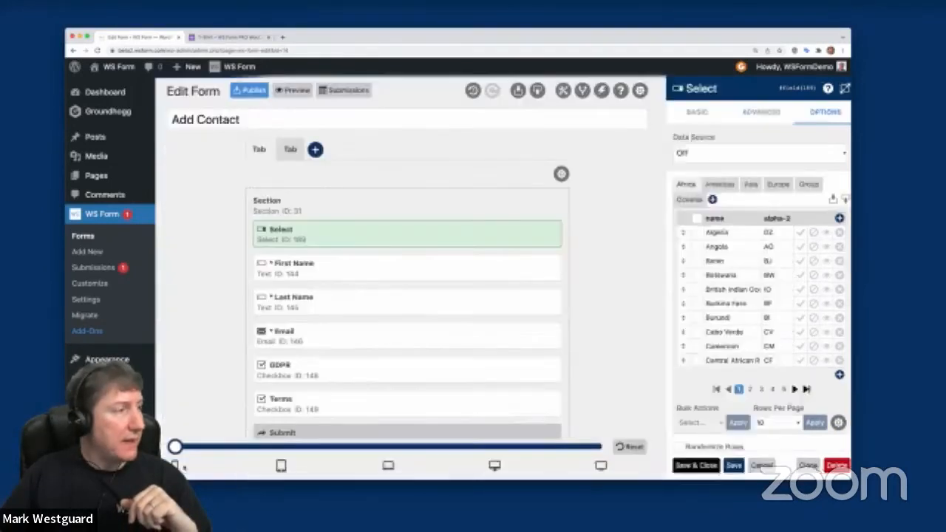
Preview the form, look through the Select field's grouped country options, and return to the form editor
click(298, 89)
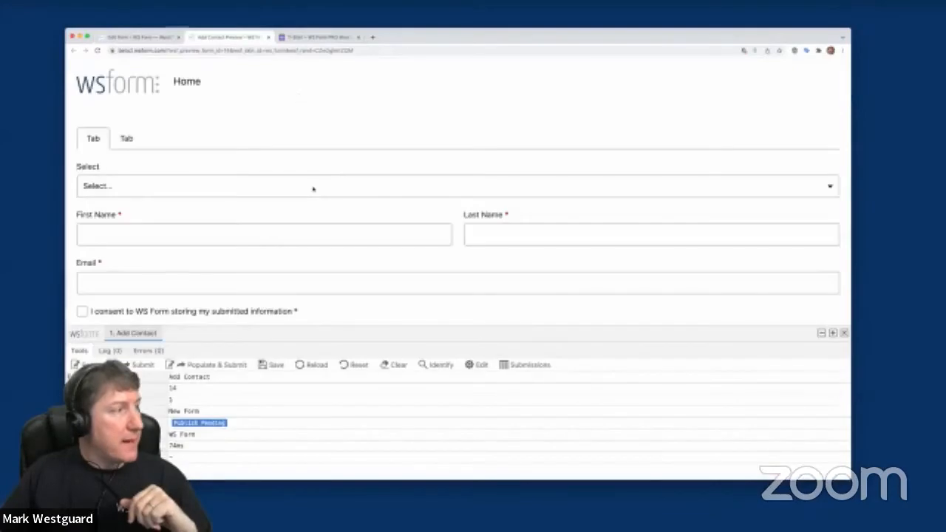
click(189, 180)
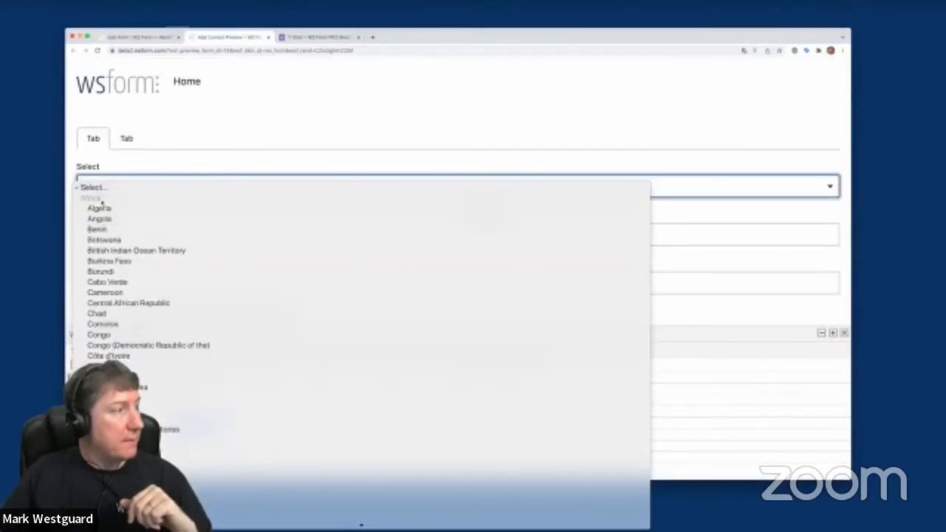
scroll(166, 322, down, 20)
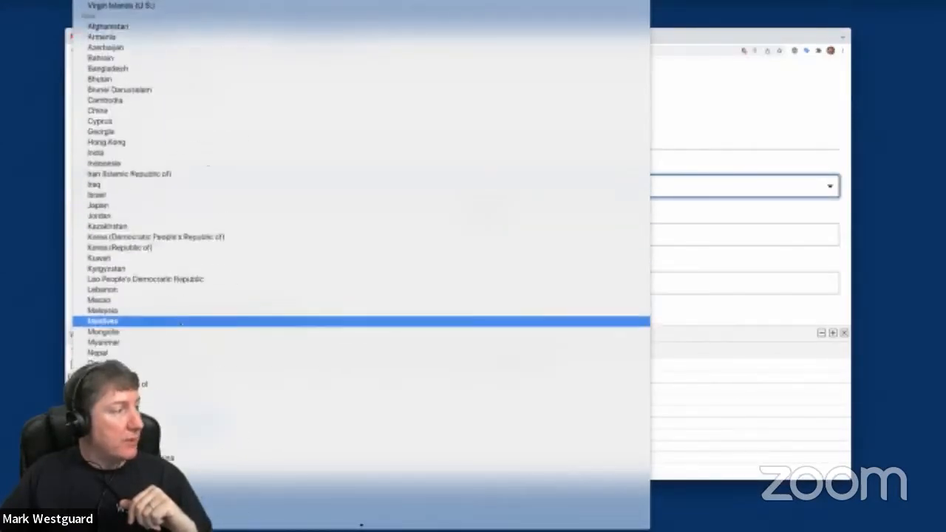
scroll(179, 323, down, 5)
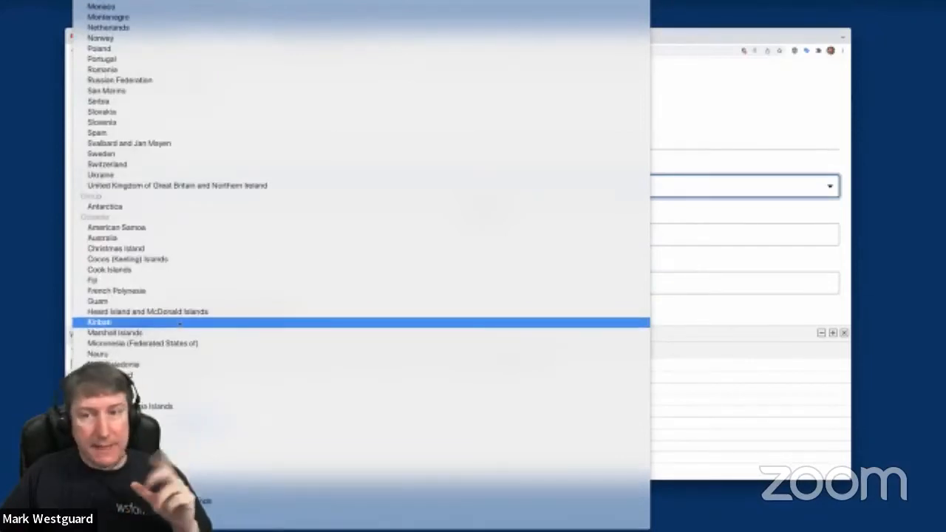
click(755, 129)
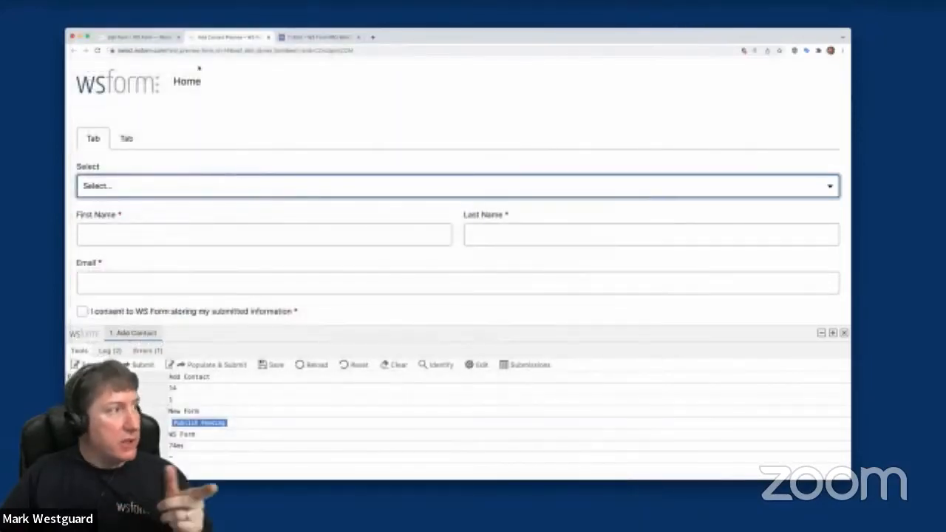
click(166, 39)
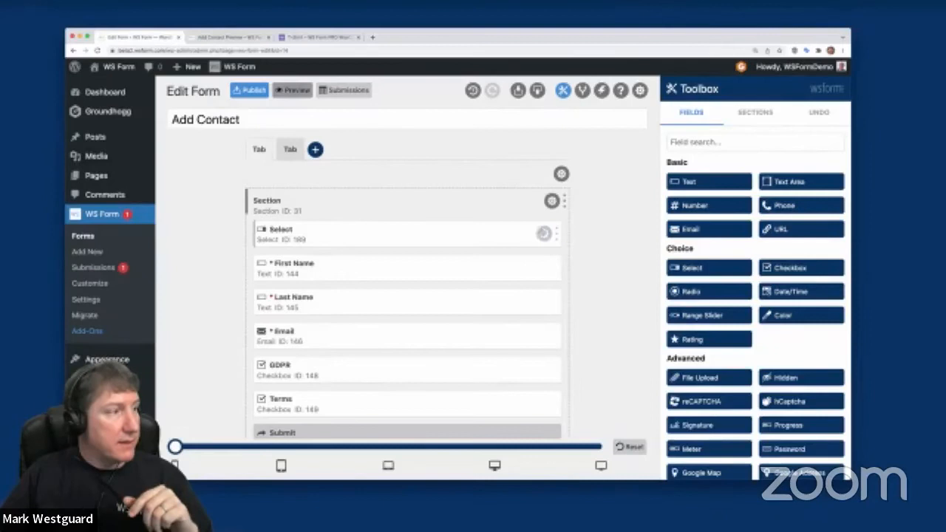
Set the Select field's data source to Posts, add a post type filter row, and view its post types
click(544, 233)
click(818, 111)
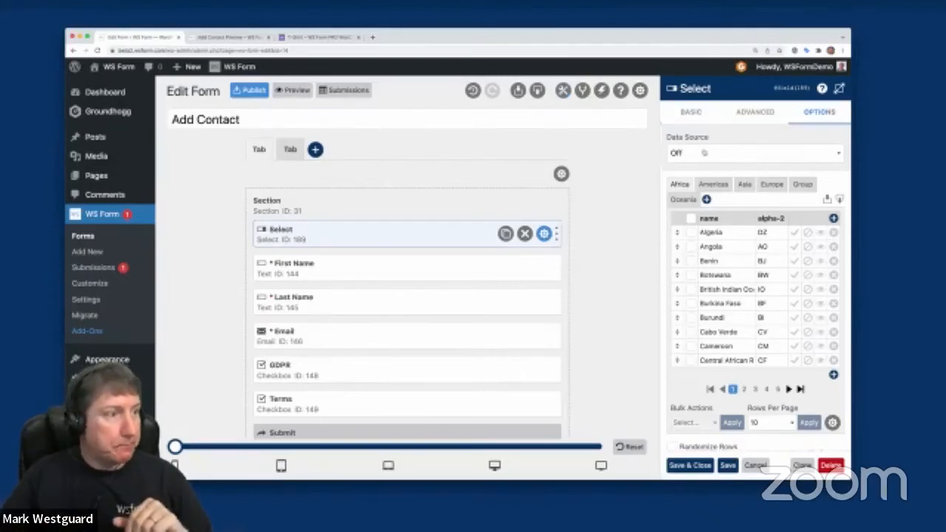
click(705, 153)
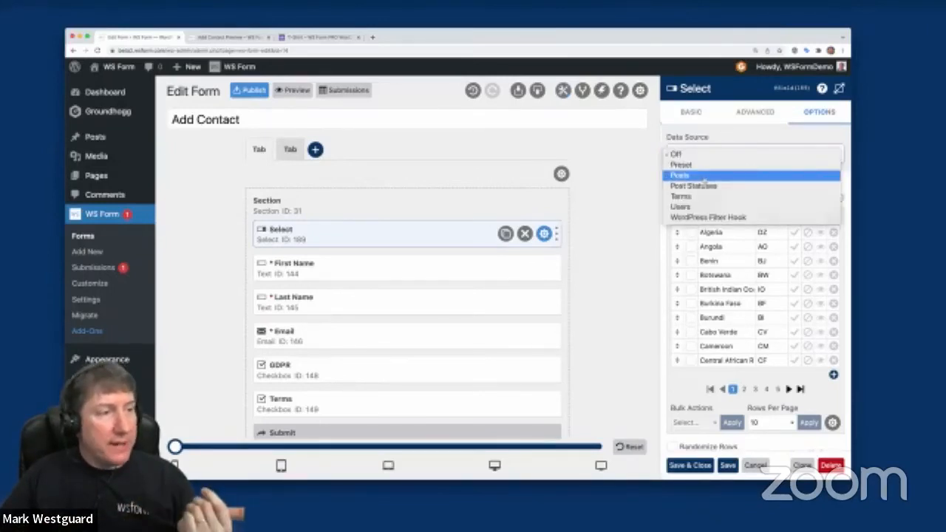
click(703, 177)
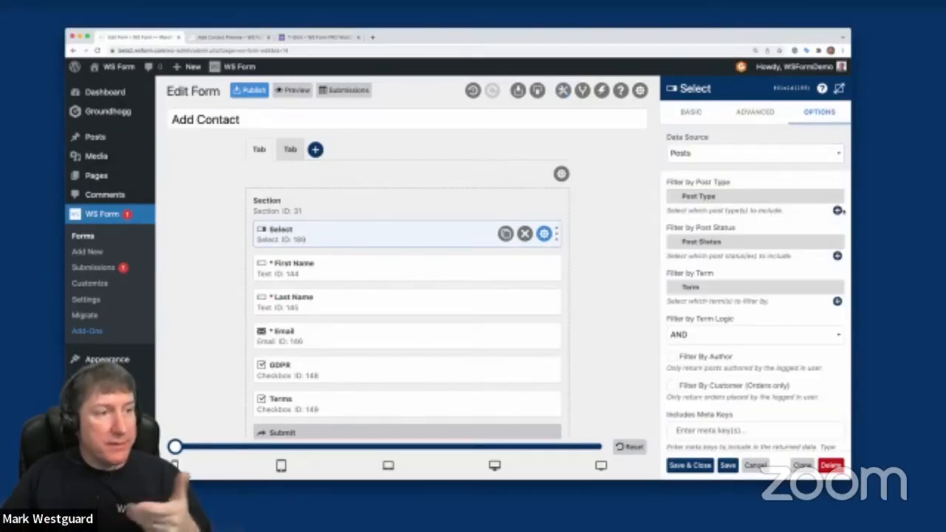
click(837, 211)
click(815, 210)
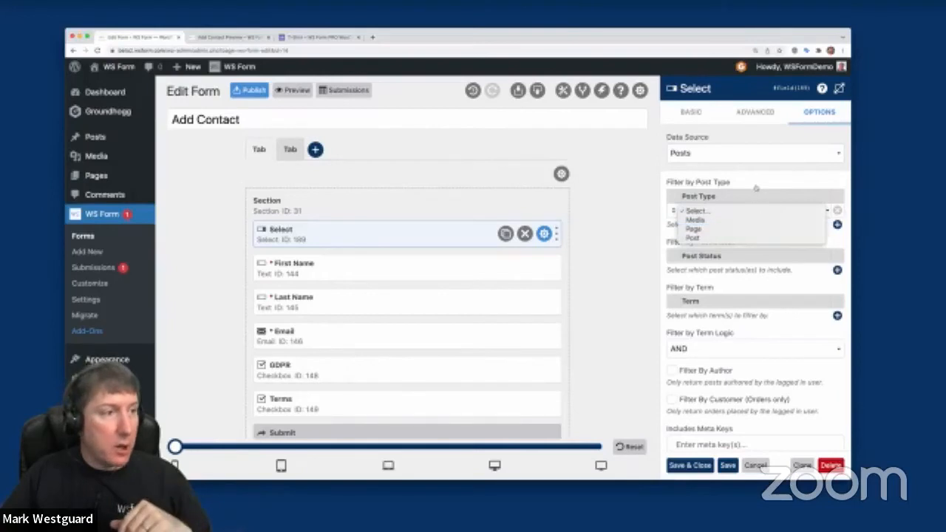
Set the Select field's data source to WordPress Filter Hook and save the field
click(746, 153)
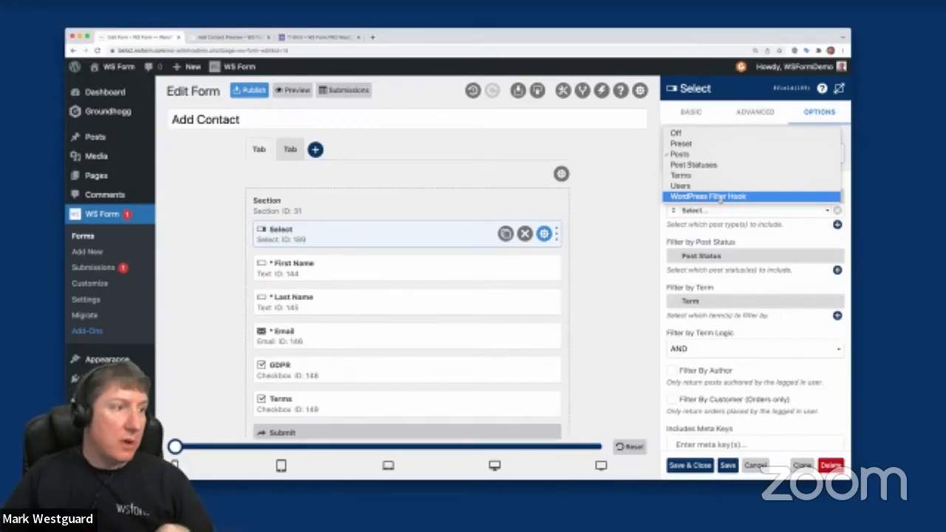
click(724, 196)
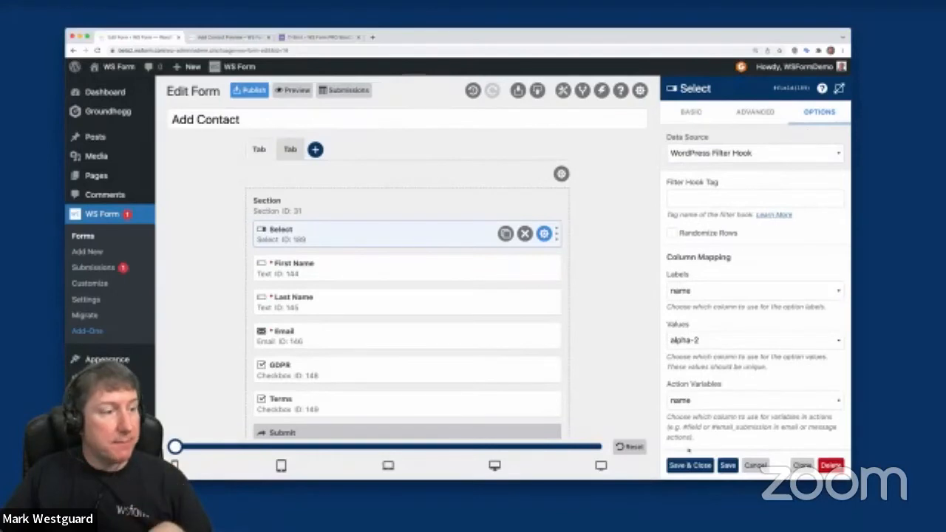
click(688, 467)
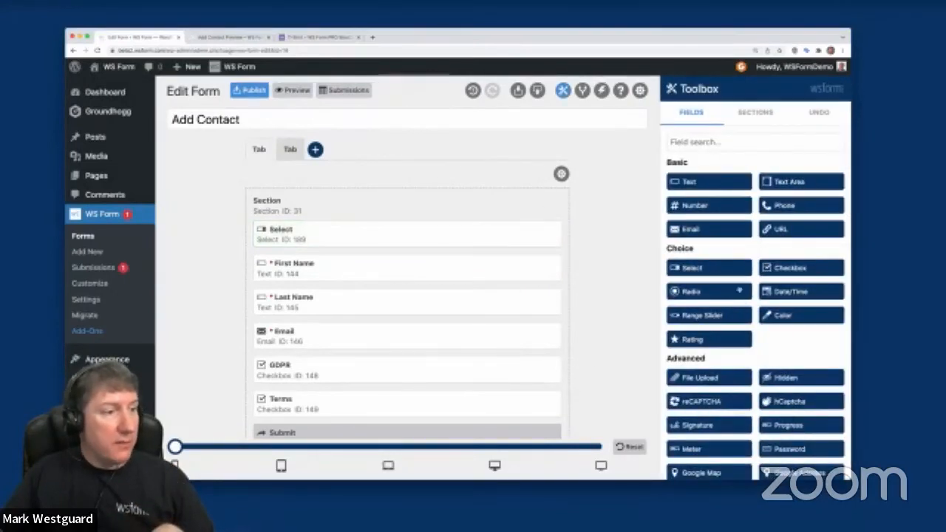
Add a Checkbox field below the Select field, fill its checkboxes from the Continents preset, and save it
drag(781, 270, 361, 255)
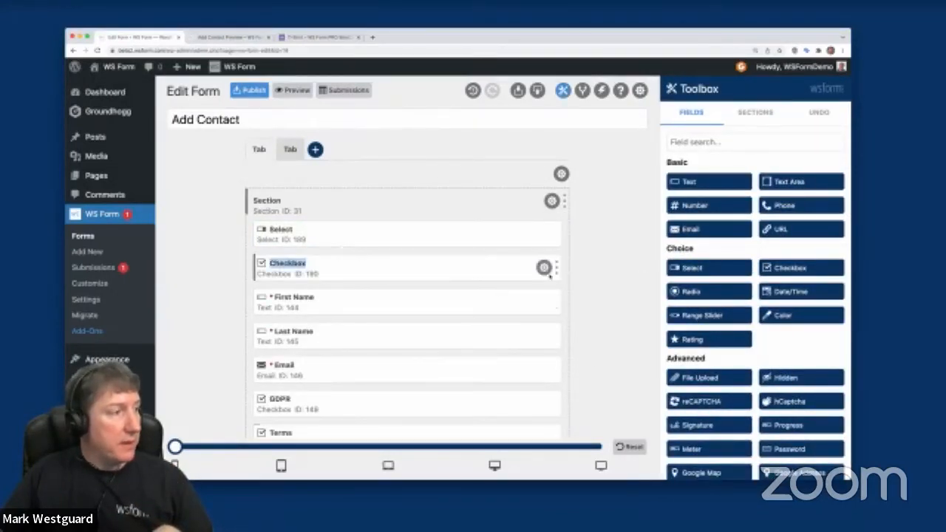
click(543, 267)
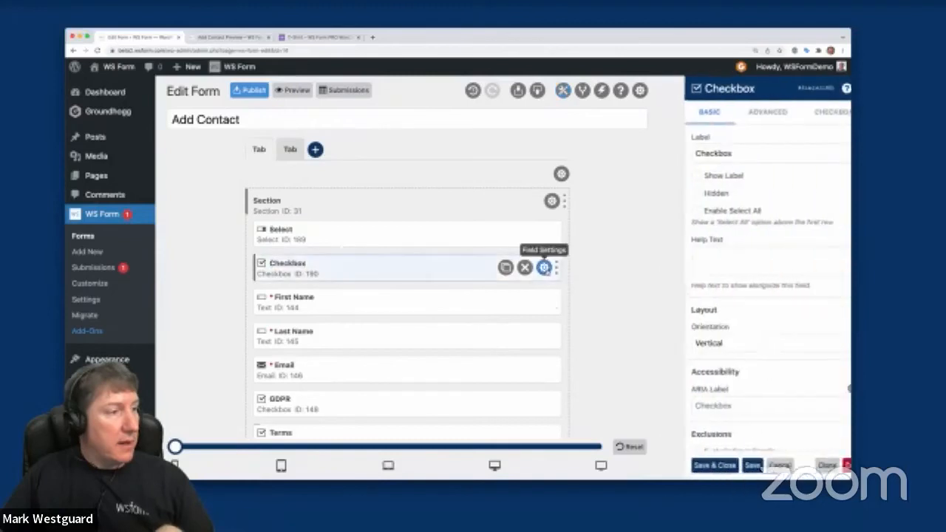
click(815, 113)
click(755, 159)
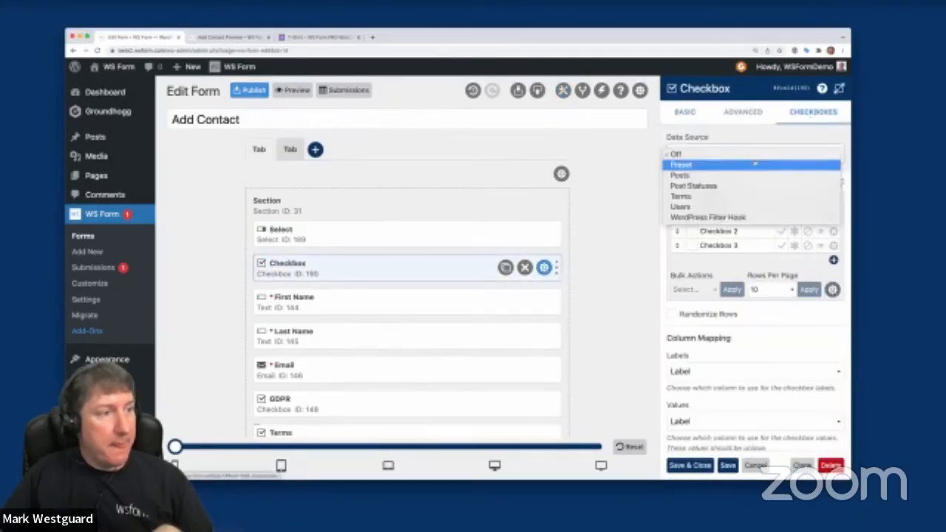
click(753, 164)
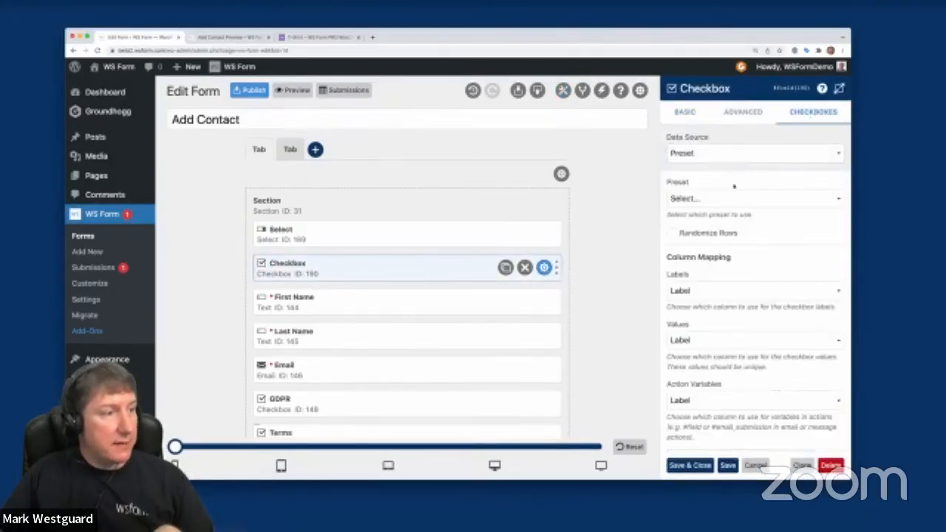
click(735, 198)
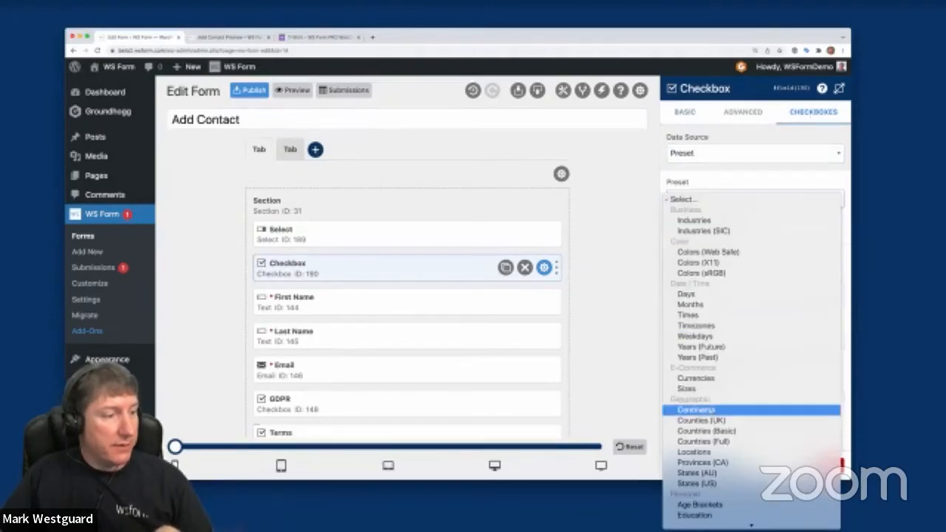
click(716, 408)
click(742, 236)
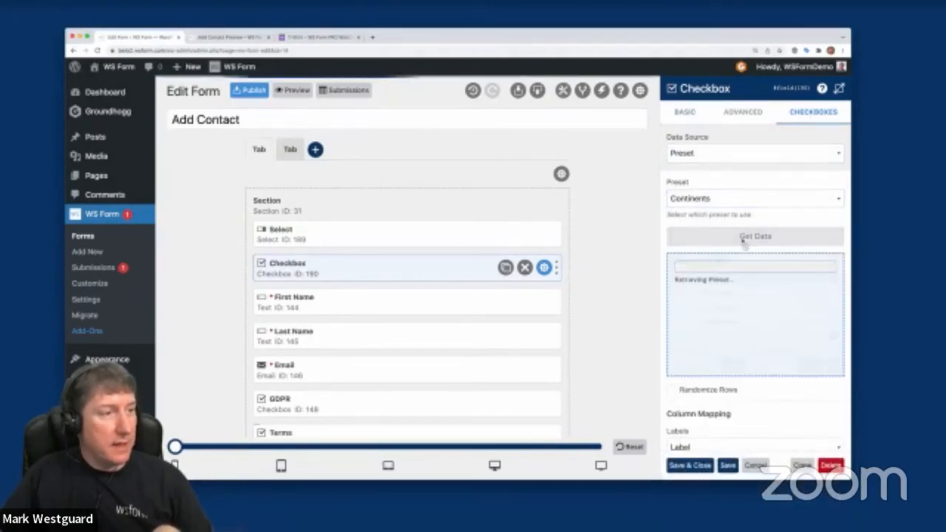
click(689, 465)
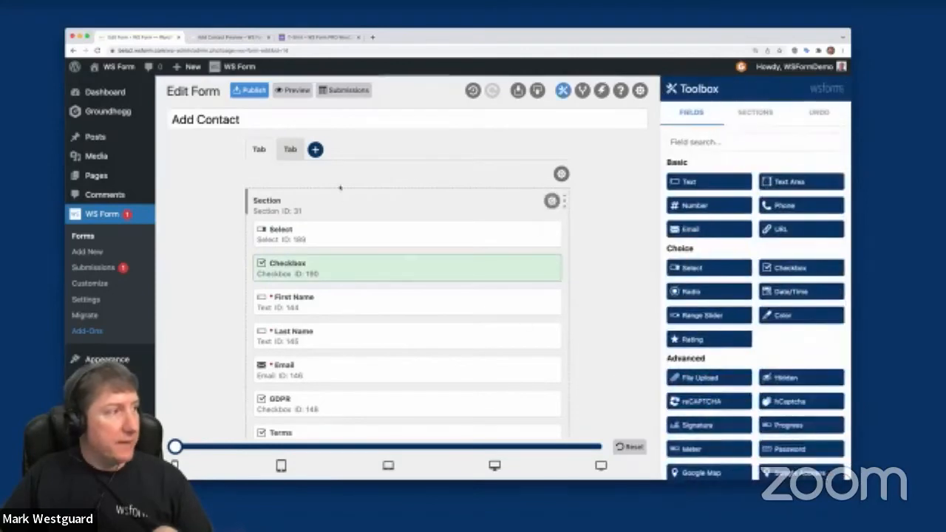
Preview the form to check the continent checkboxes, and return to the form editor
click(294, 90)
scroll(235, 234, down, 5)
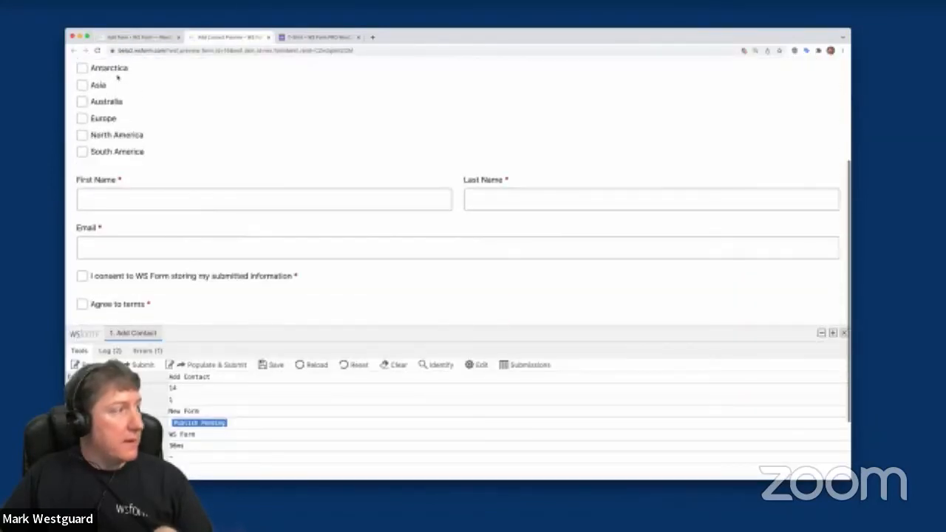
scroll(230, 116, up, 1)
click(140, 36)
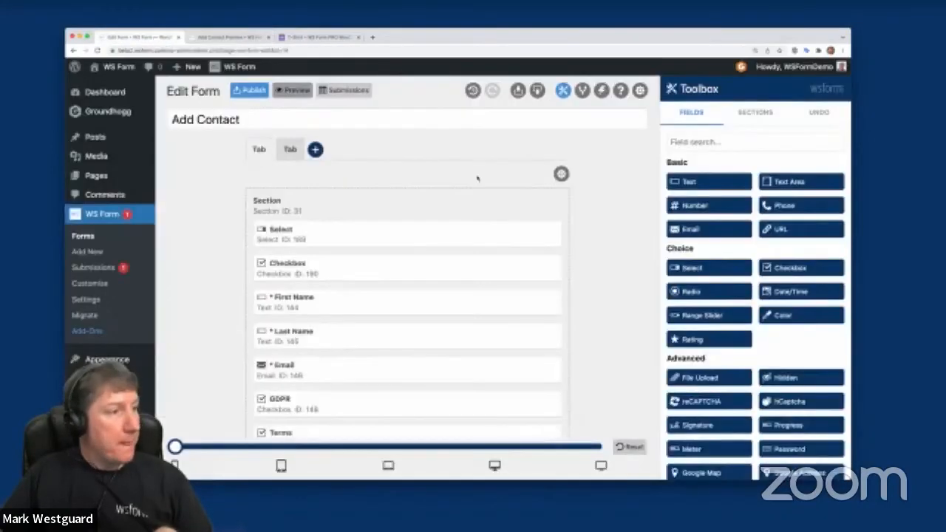
Set the Checkbox field's orientation to Horizontal, save it, and check the layout in the form preview
click(544, 267)
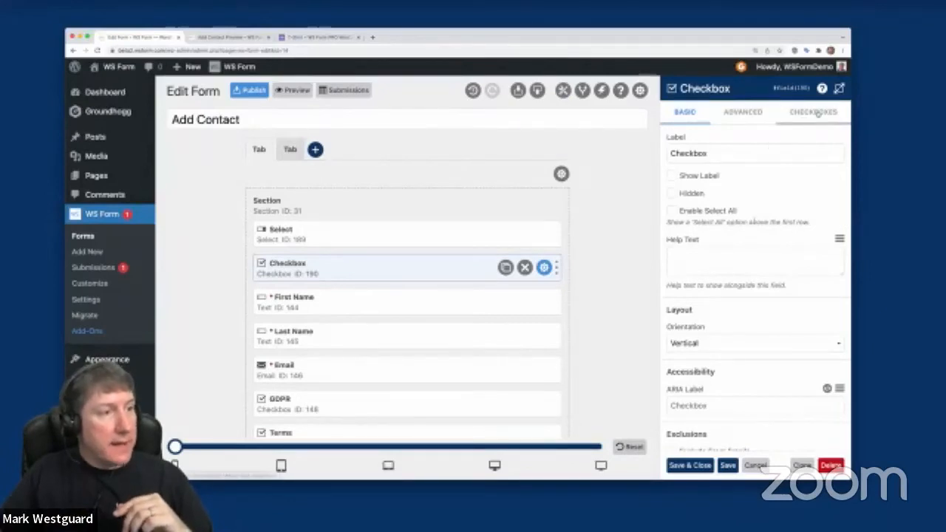
scroll(714, 322, down, 1)
click(710, 318)
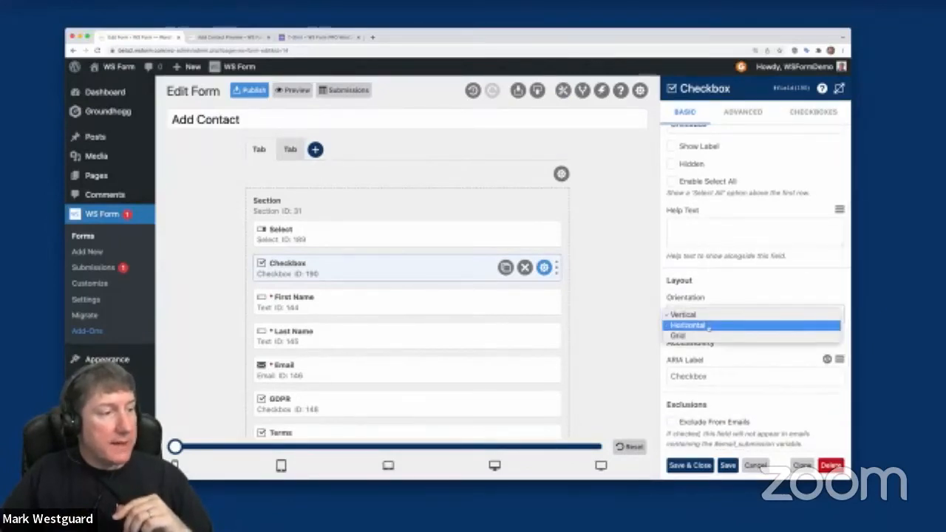
click(705, 325)
click(701, 465)
click(227, 37)
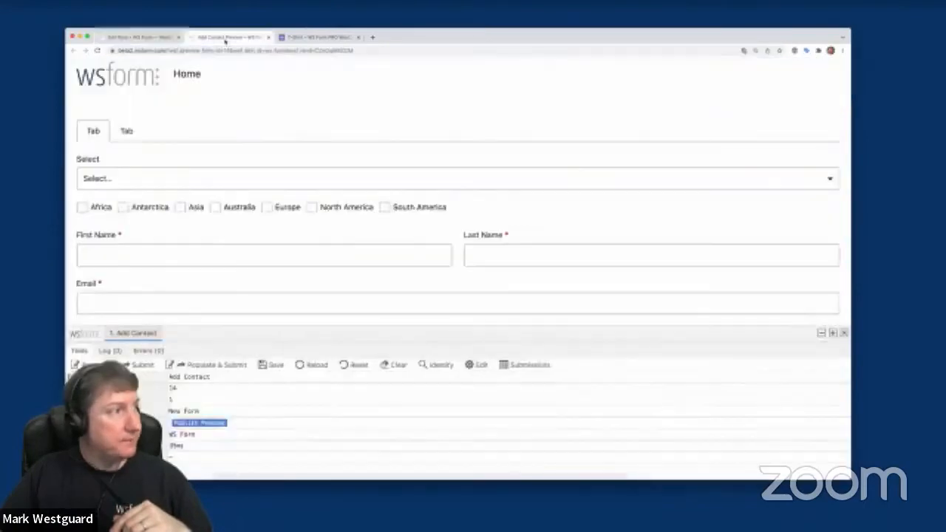
click(140, 37)
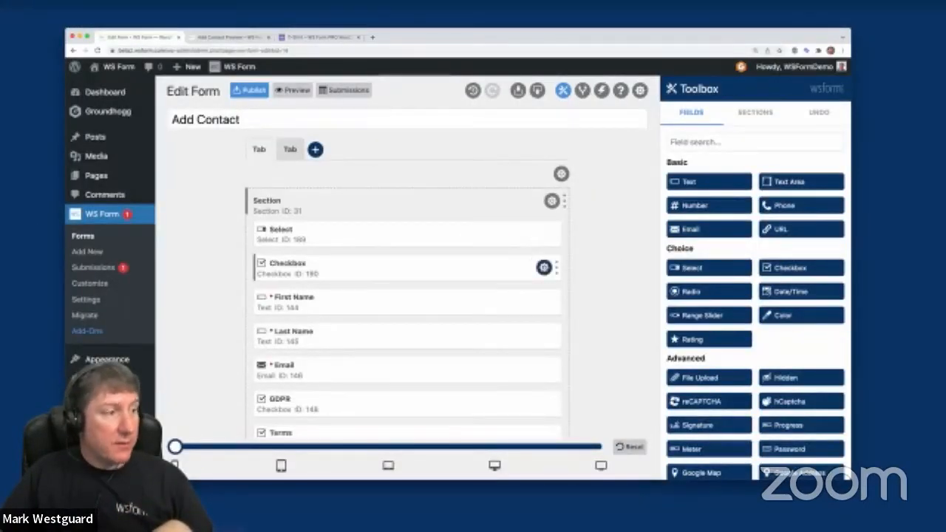
Reopen the Checkbox field's settings and set its orientation to Grid
click(544, 267)
click(803, 115)
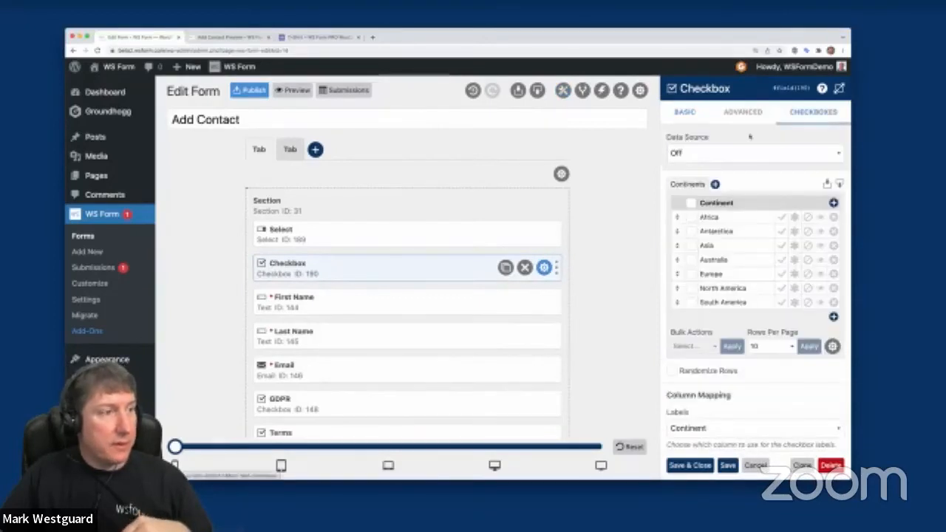
click(688, 113)
click(743, 345)
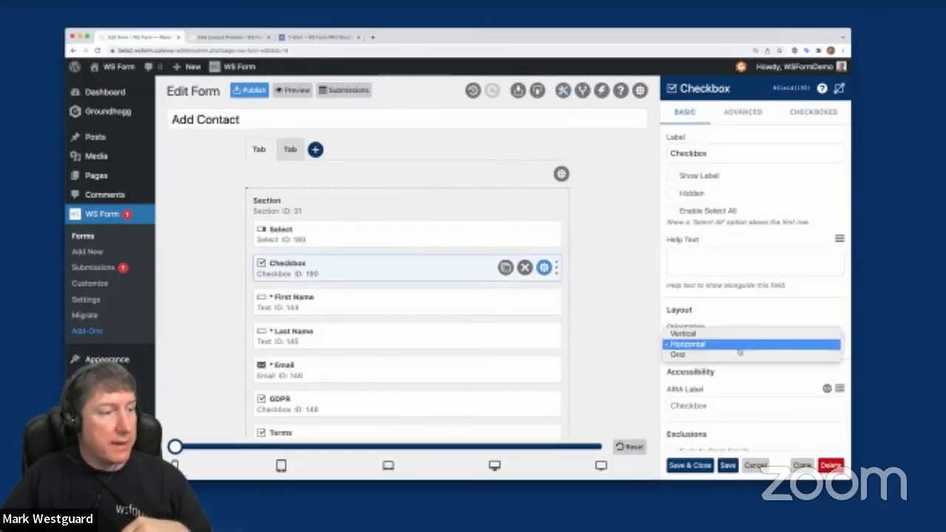
click(736, 353)
scroll(735, 350, down, 5)
scroll(735, 350, down, 2)
scroll(736, 350, up, 1)
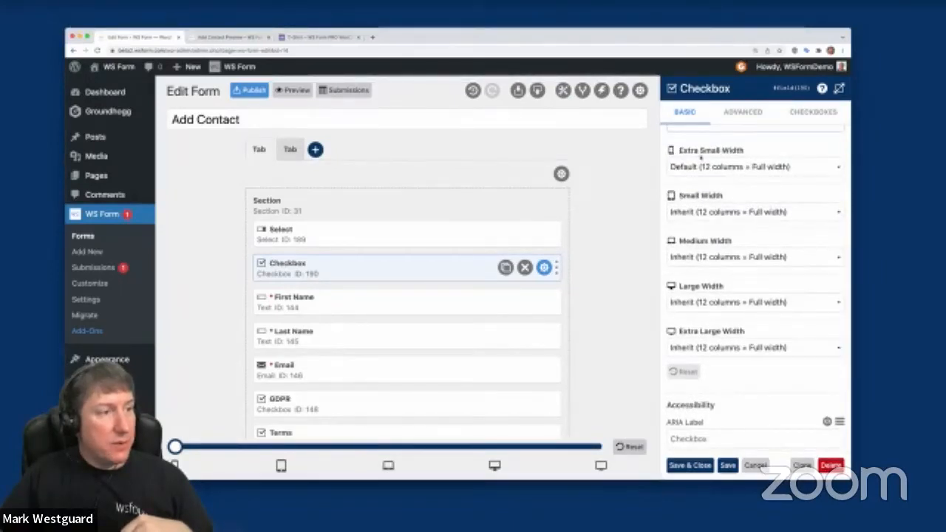
Set the Checkbox field's grid widths to 6 columns for small, 4 for medium, 3 for large and 2 for extra large, and save
click(699, 169)
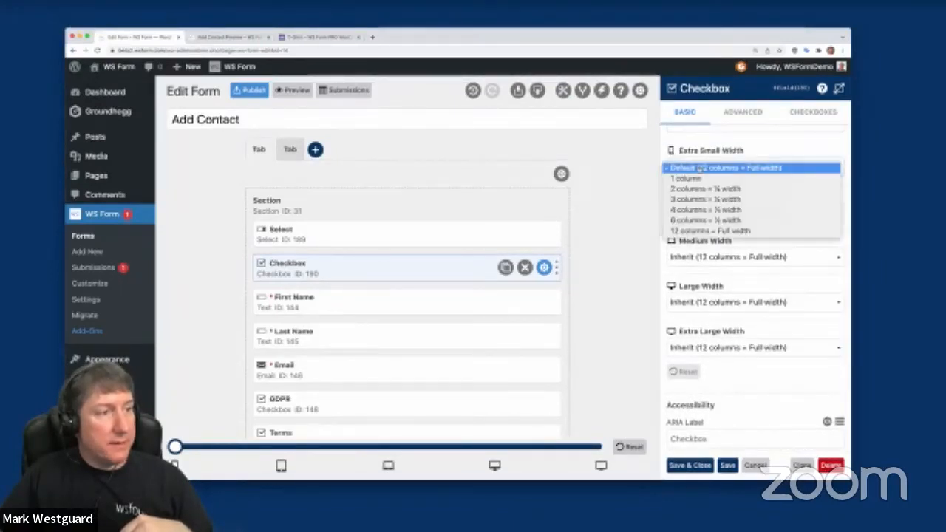
click(698, 169)
click(699, 212)
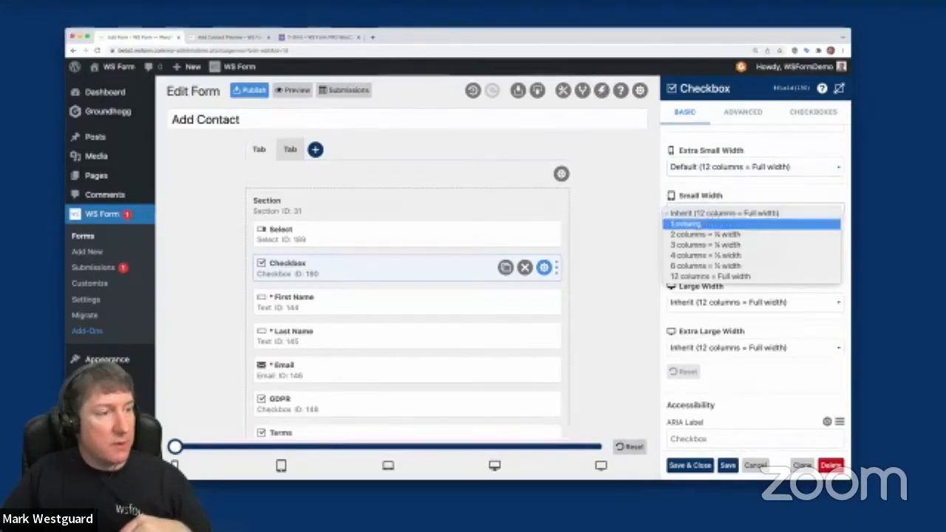
click(703, 268)
click(698, 259)
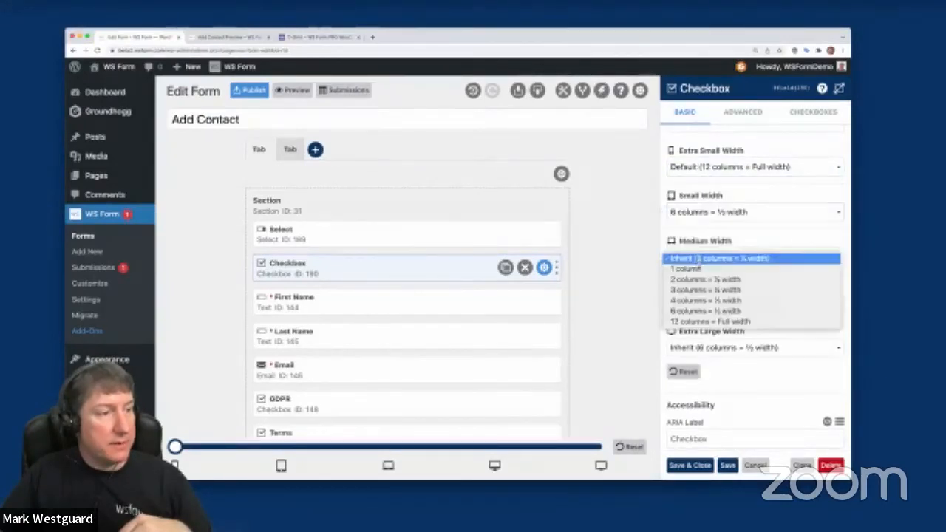
click(695, 302)
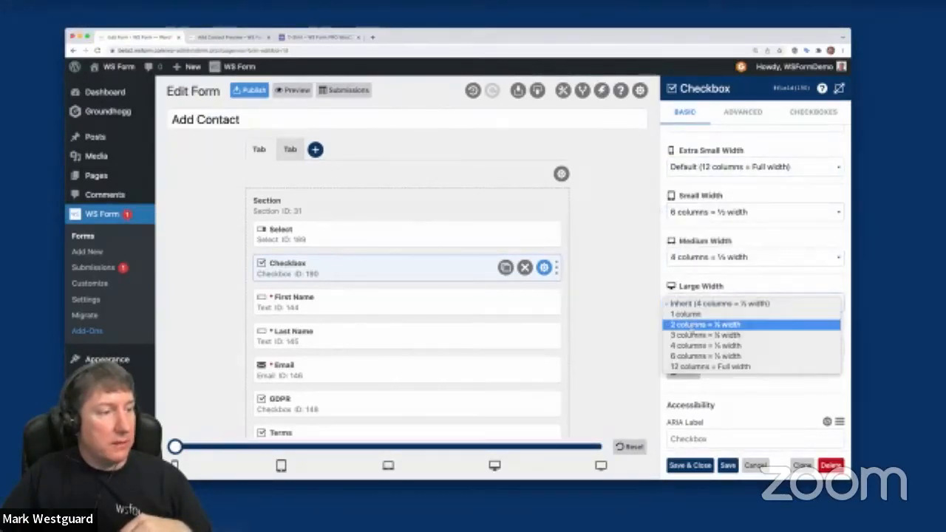
click(691, 333)
click(709, 347)
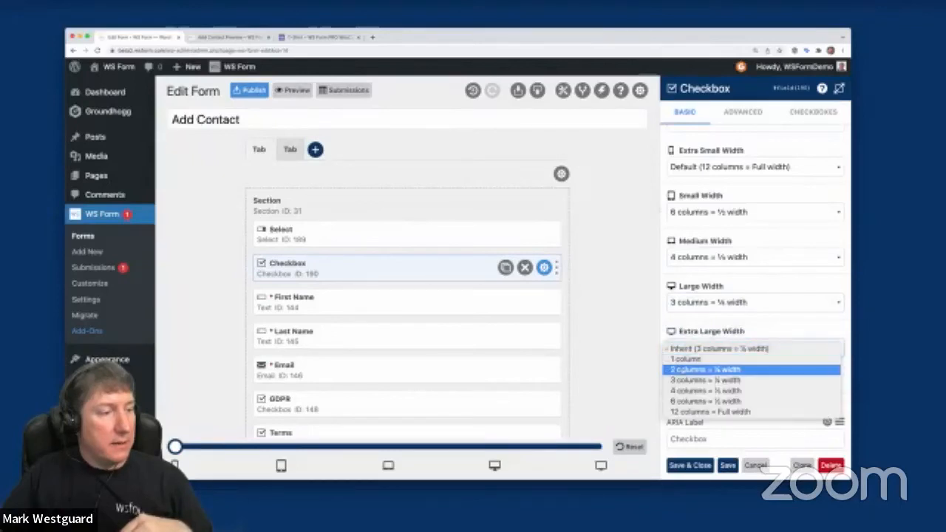
click(683, 369)
click(682, 467)
Preview the form to check the checkbox grid while resizing the browser window, and return to the form editor
click(292, 92)
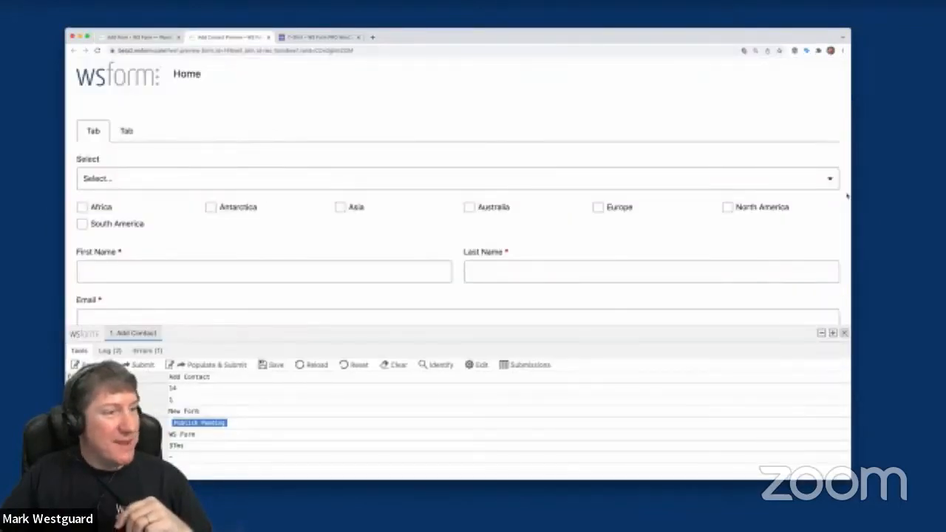
drag(851, 192, 848, 216)
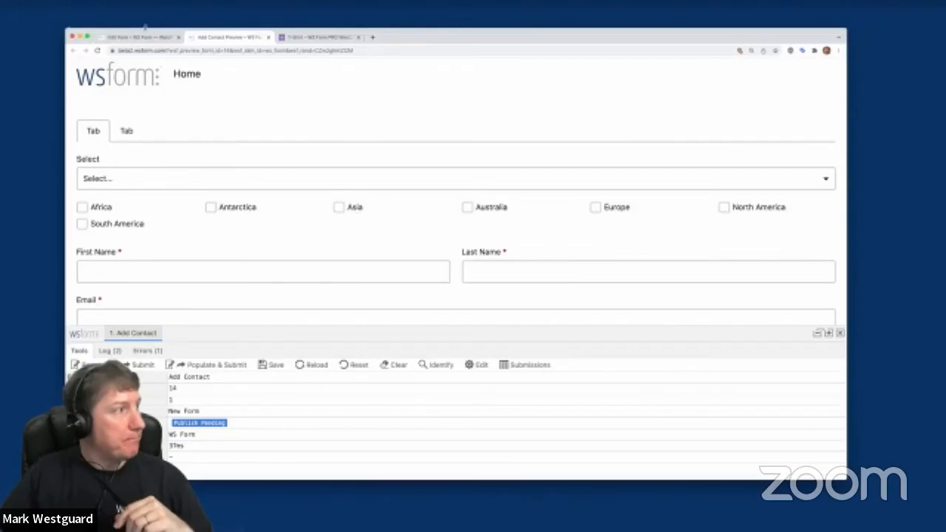
click(140, 36)
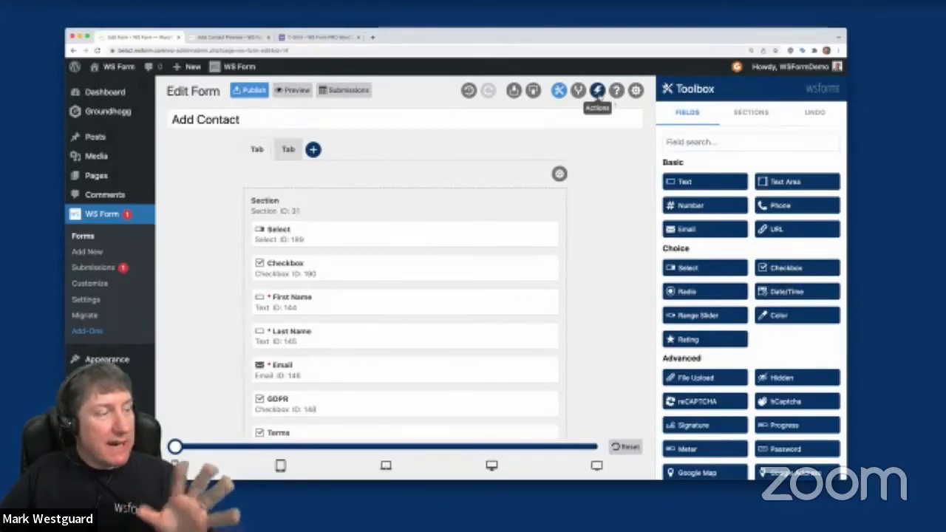
View the actions configured for the Add Contact form, and leave the editor for the list of forms
click(597, 90)
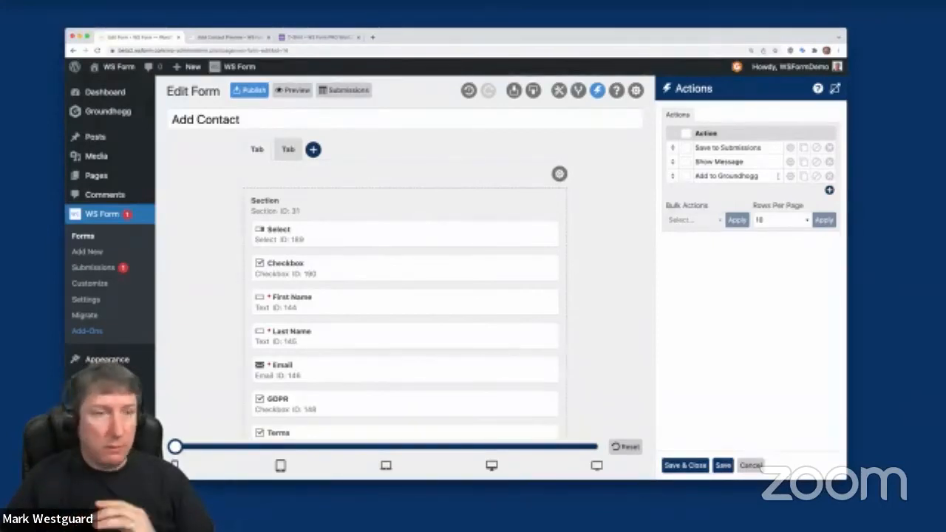
click(84, 236)
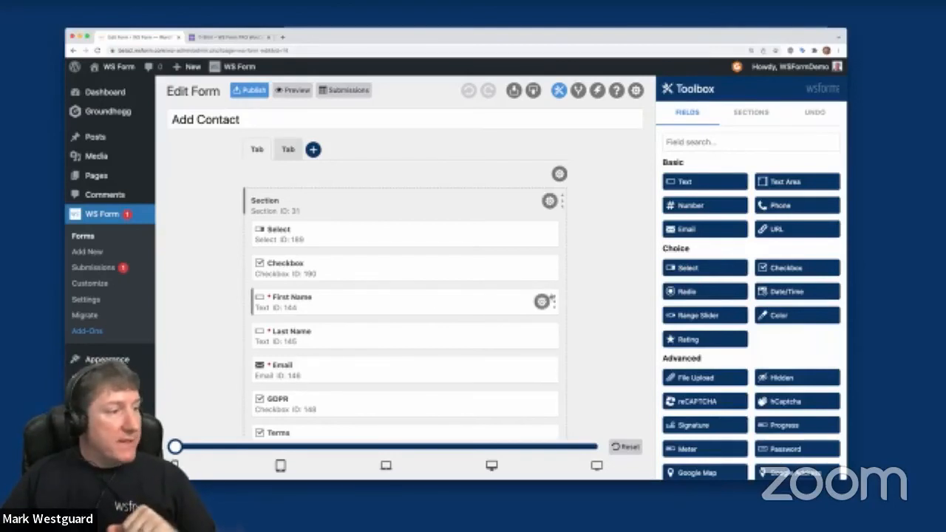
Set the First Name field's Transform option to Sentence in its advanced settings, and save the field
click(542, 301)
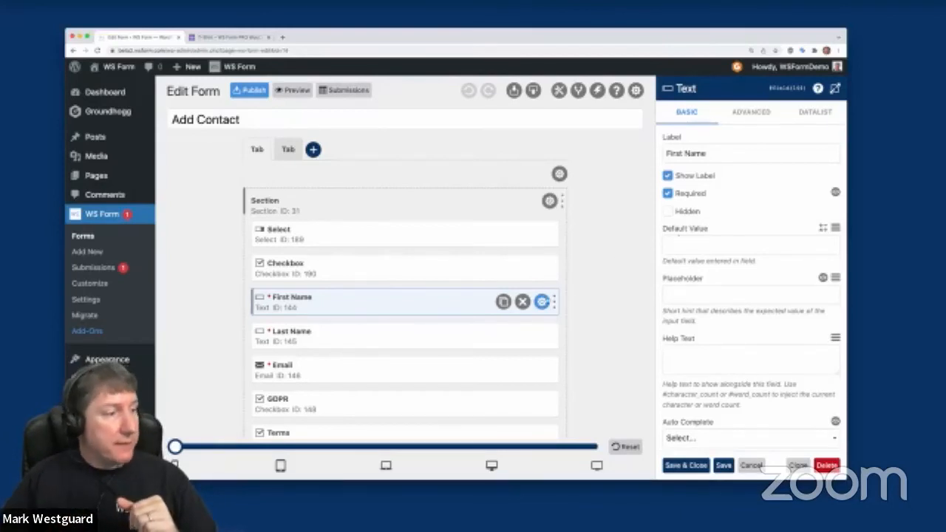
click(542, 301)
click(542, 302)
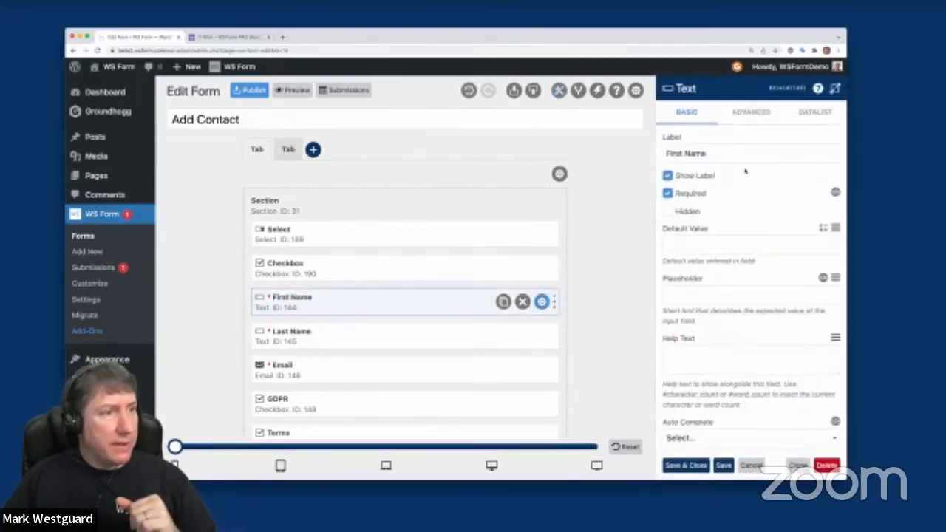
scroll(746, 220, down, 3)
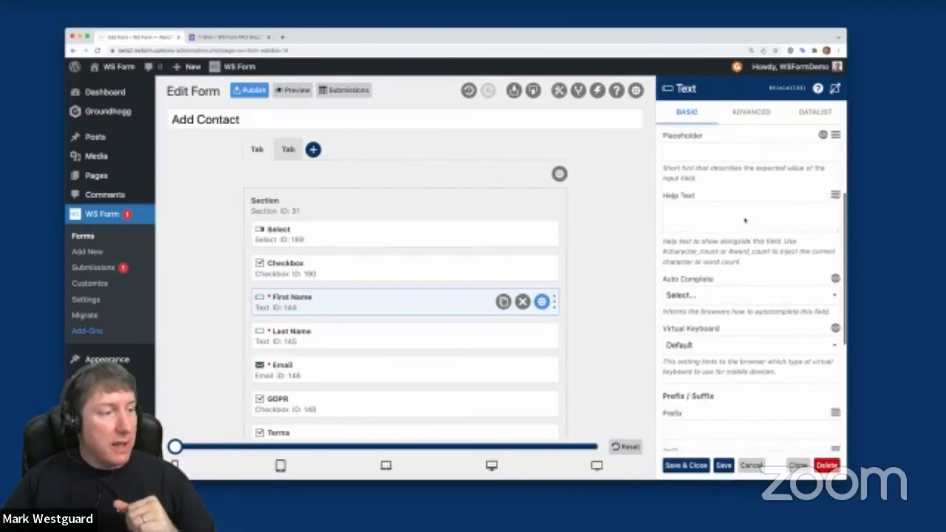
scroll(744, 220, down, 4)
scroll(741, 214, up, 8)
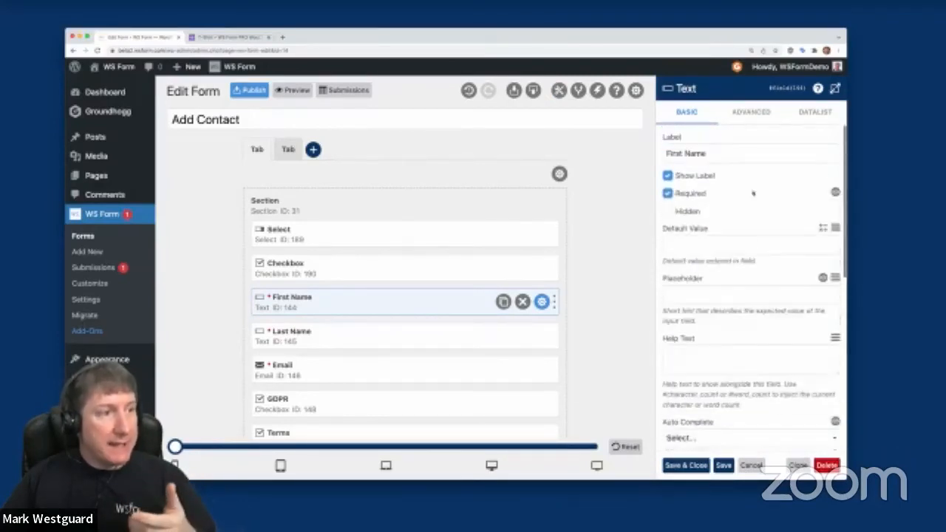
click(754, 115)
scroll(716, 266, down, 8)
scroll(722, 301, down, 5)
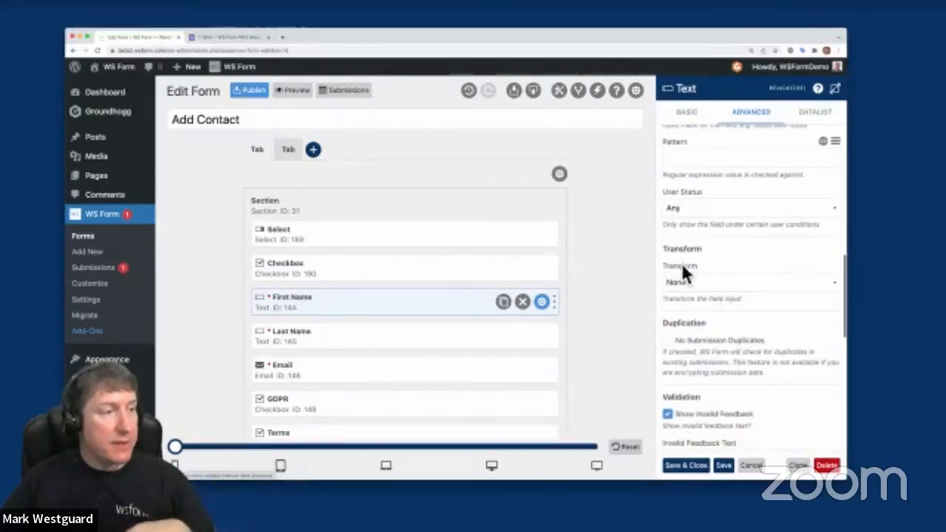
click(688, 284)
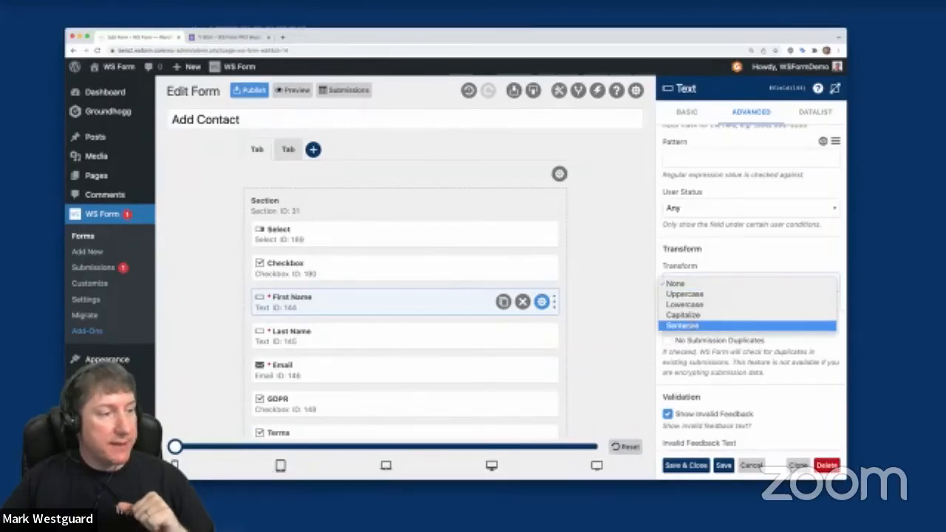
click(681, 326)
click(685, 464)
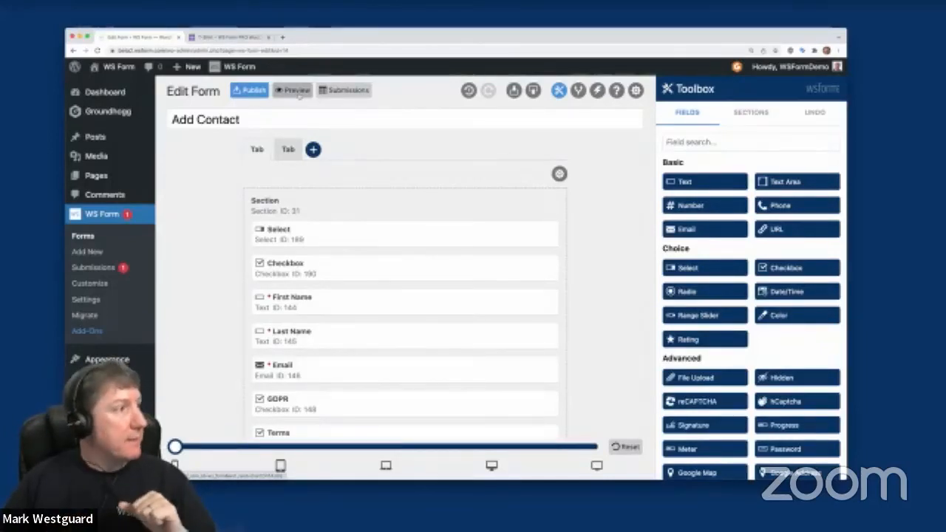
Preview the form, enter random sample text in the First Name field to test the transform, and return to the form editor
click(295, 91)
scroll(207, 190, down, 2)
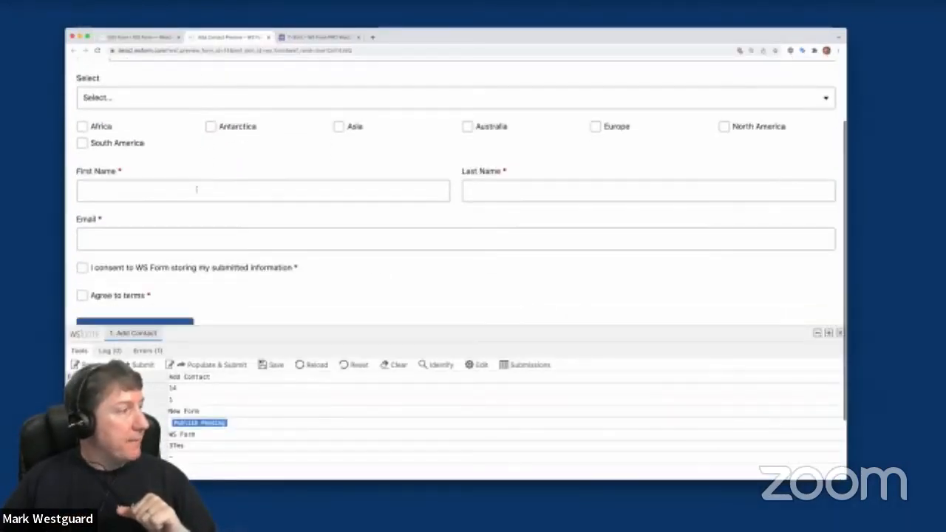
click(180, 185)
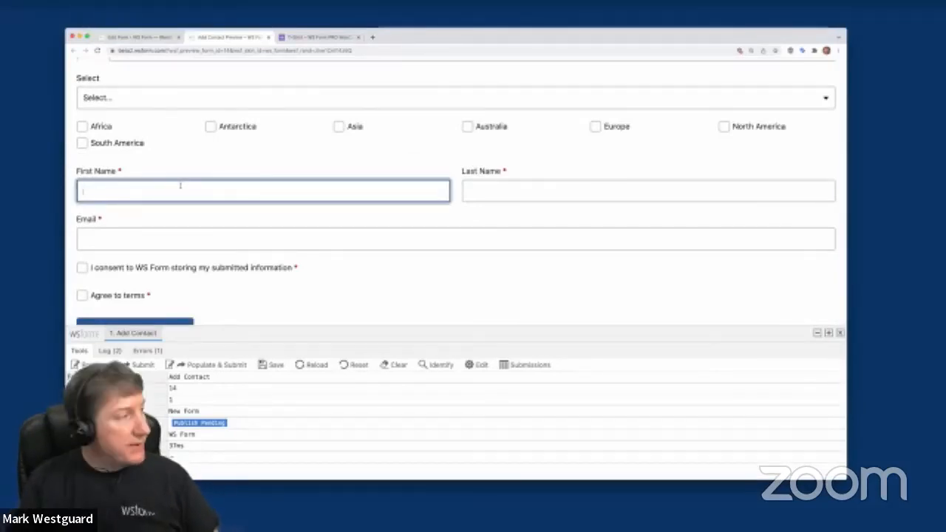
text(Jlfdjgdfojidro)
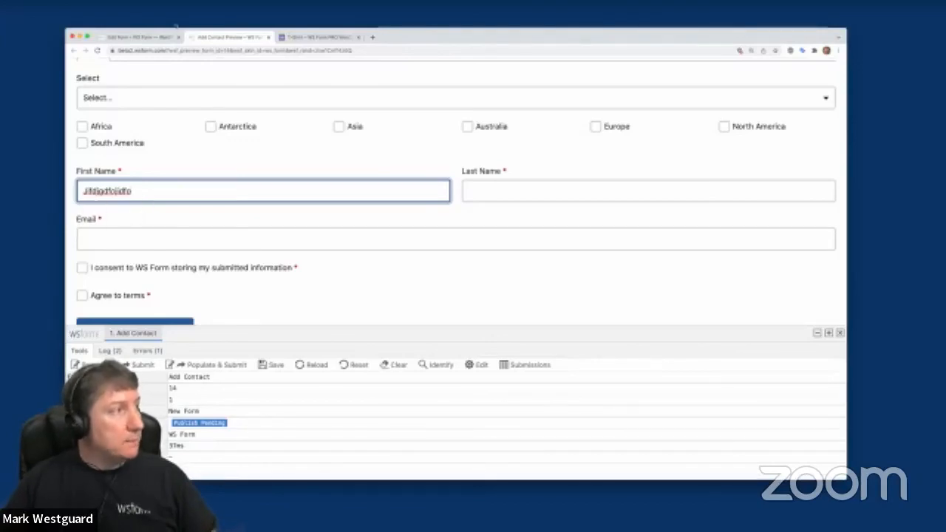
click(148, 36)
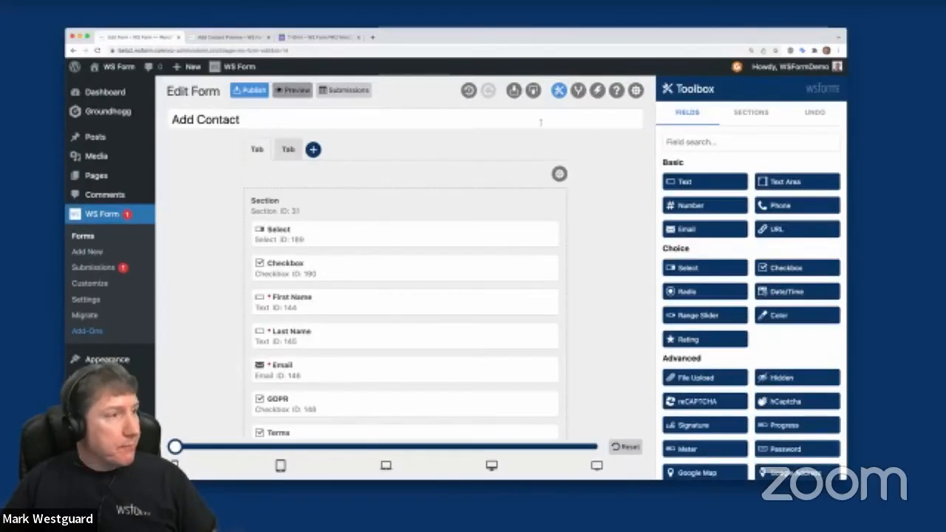
Return to the list of forms, and view the actions of the Add Contact form that includes a Phone field
click(88, 236)
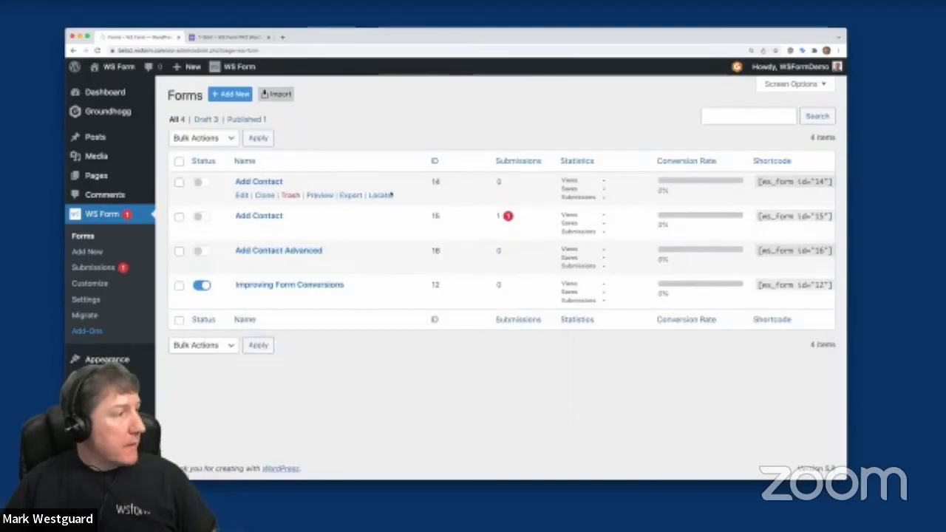
key(super+Tab)
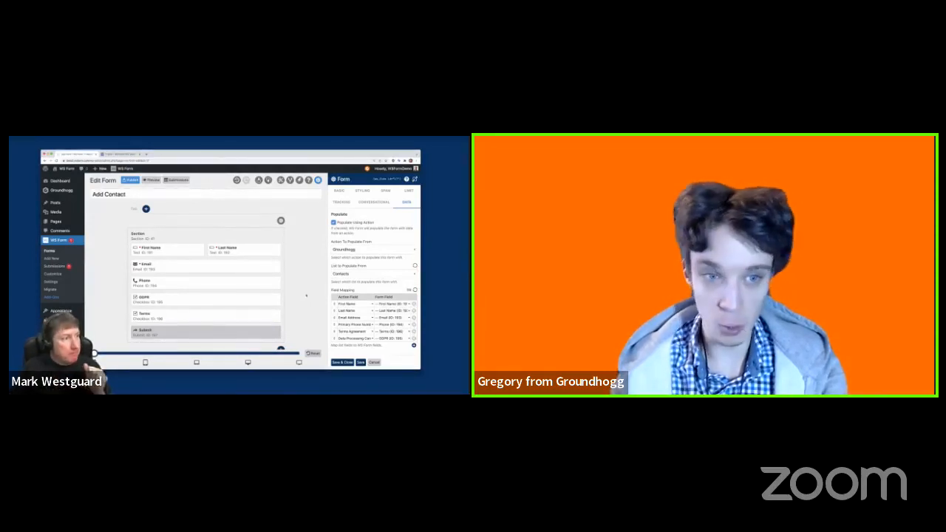
click(298, 180)
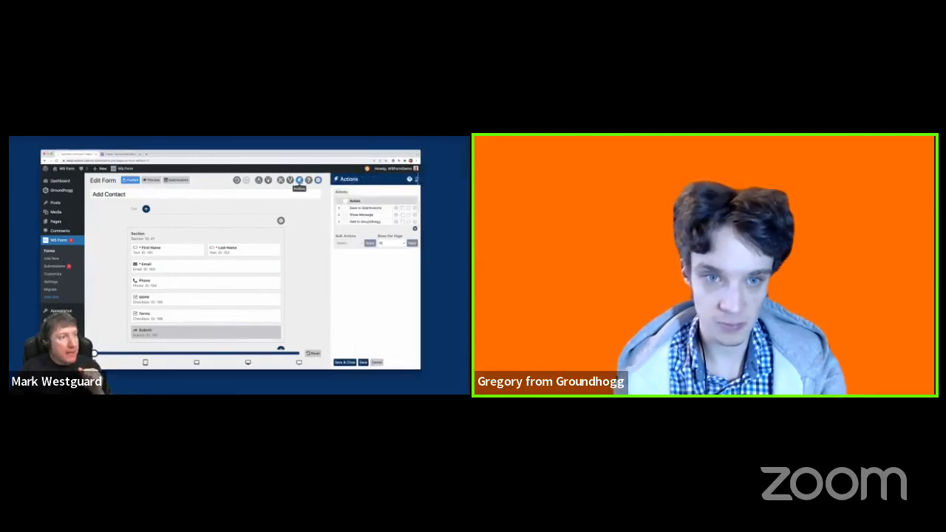